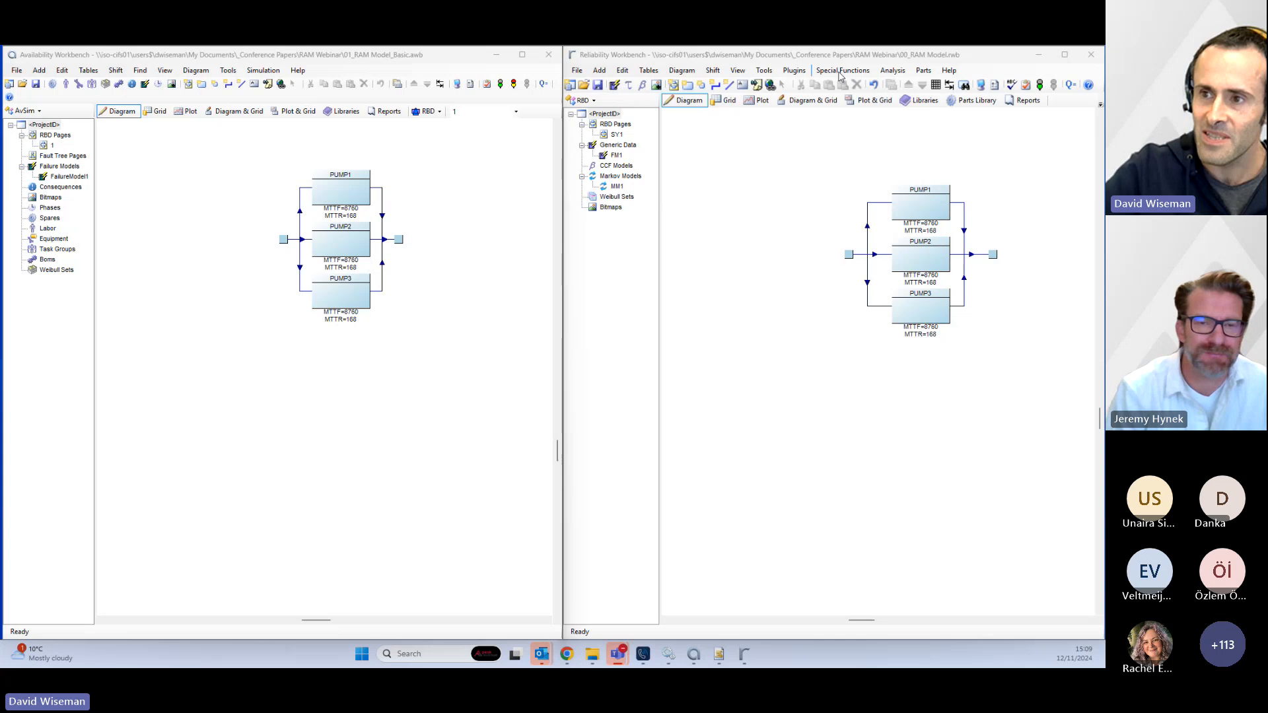
- Compare the system lifetime settings in the project options of Reliability Workbench and Availability Workbench, closing both without changes
left_click(993, 85)
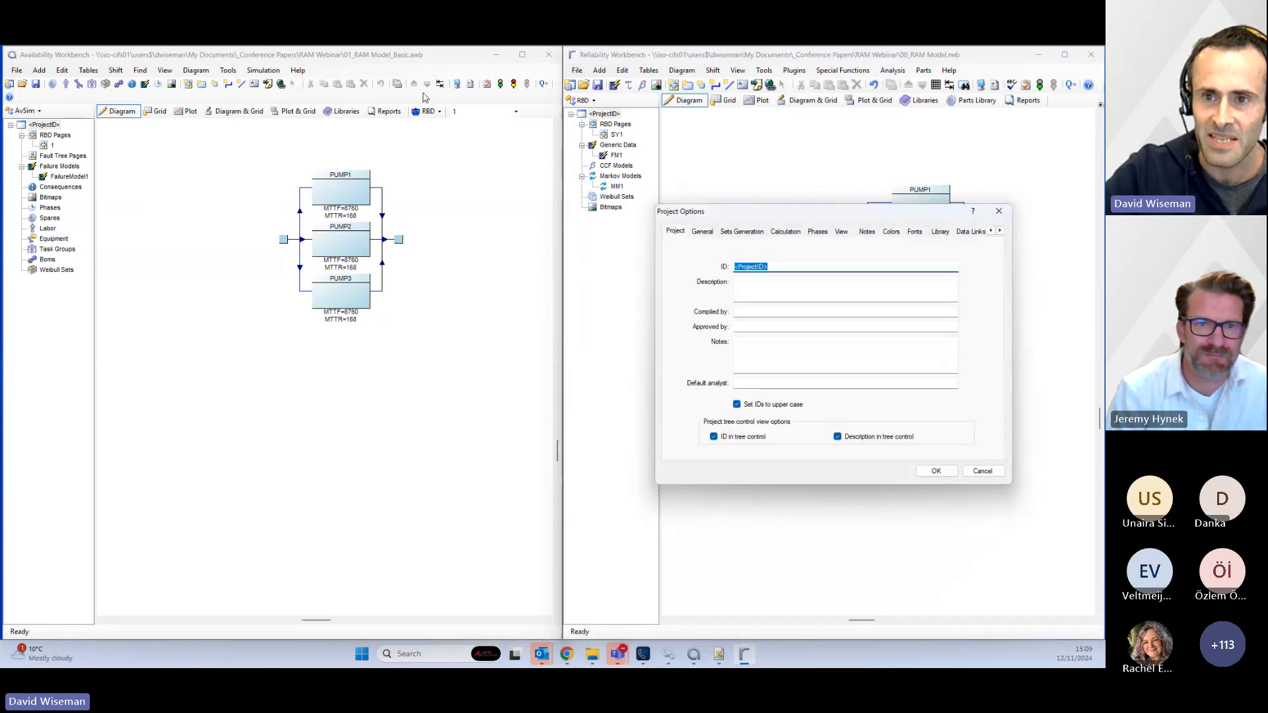
left_click(471, 88)
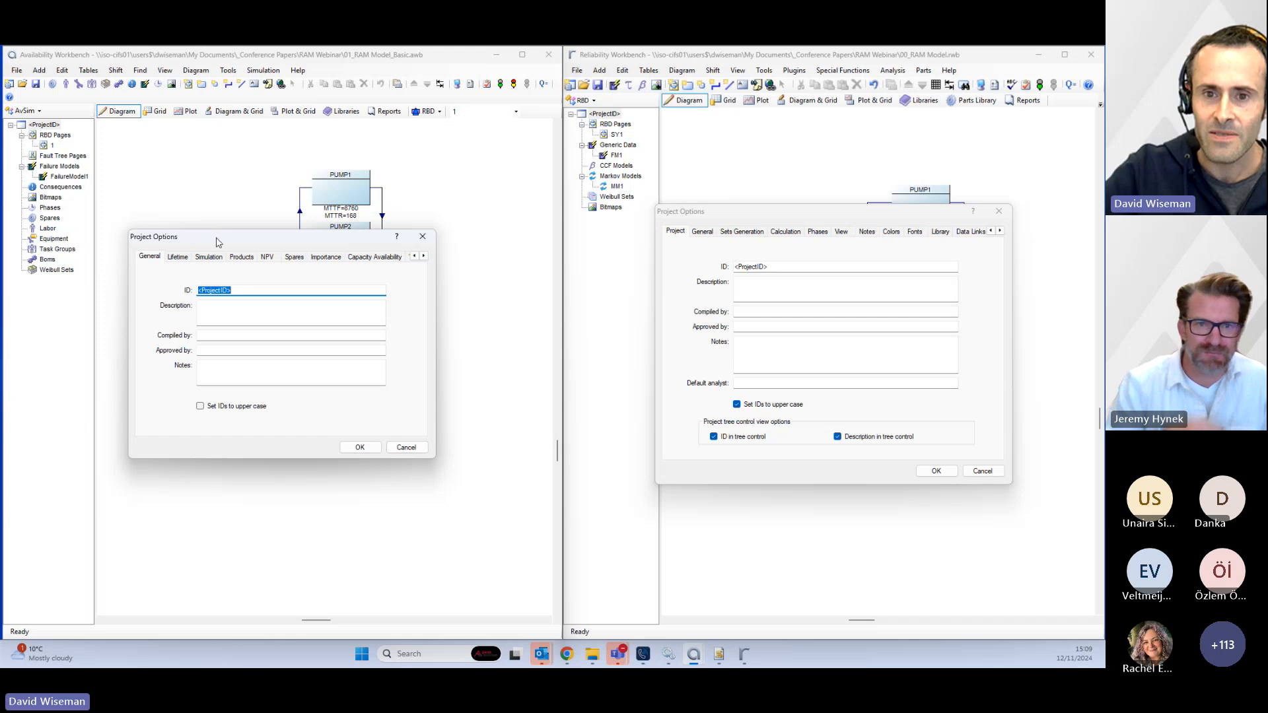
left_click(178, 256)
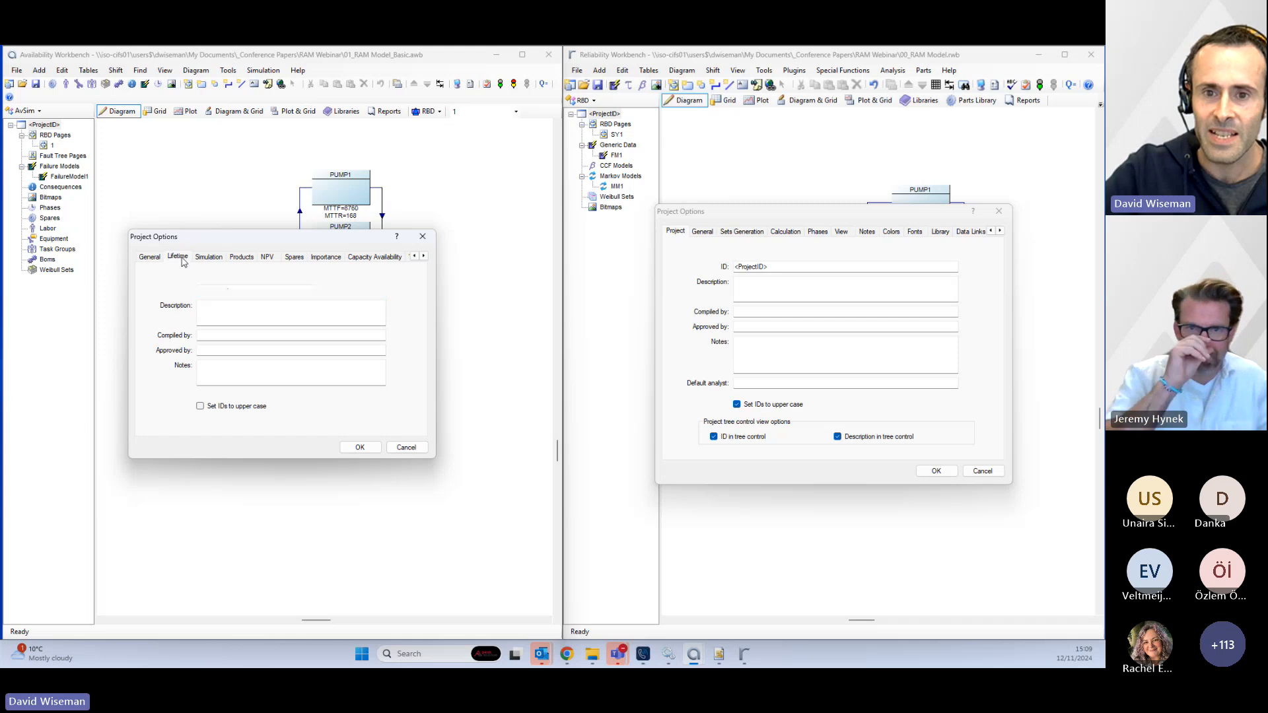
left_click(785, 232)
left_click_drag(248, 284, 205, 287)
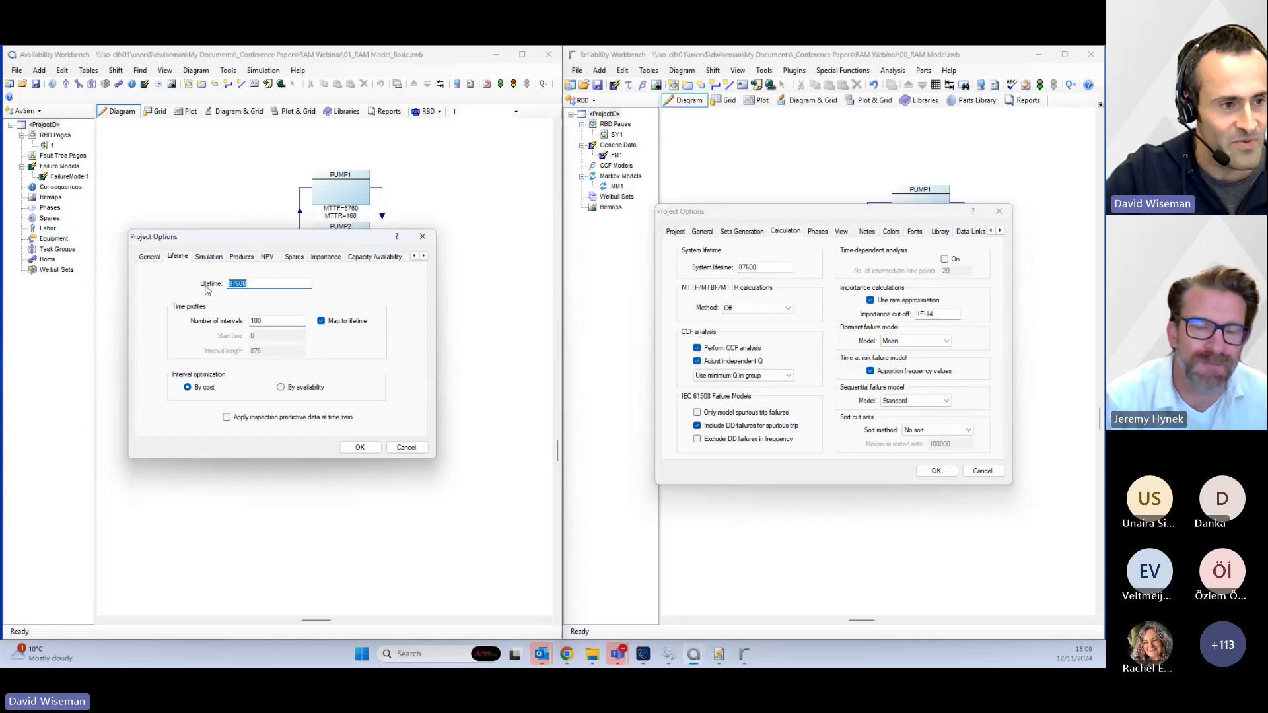
left_click(712, 281)
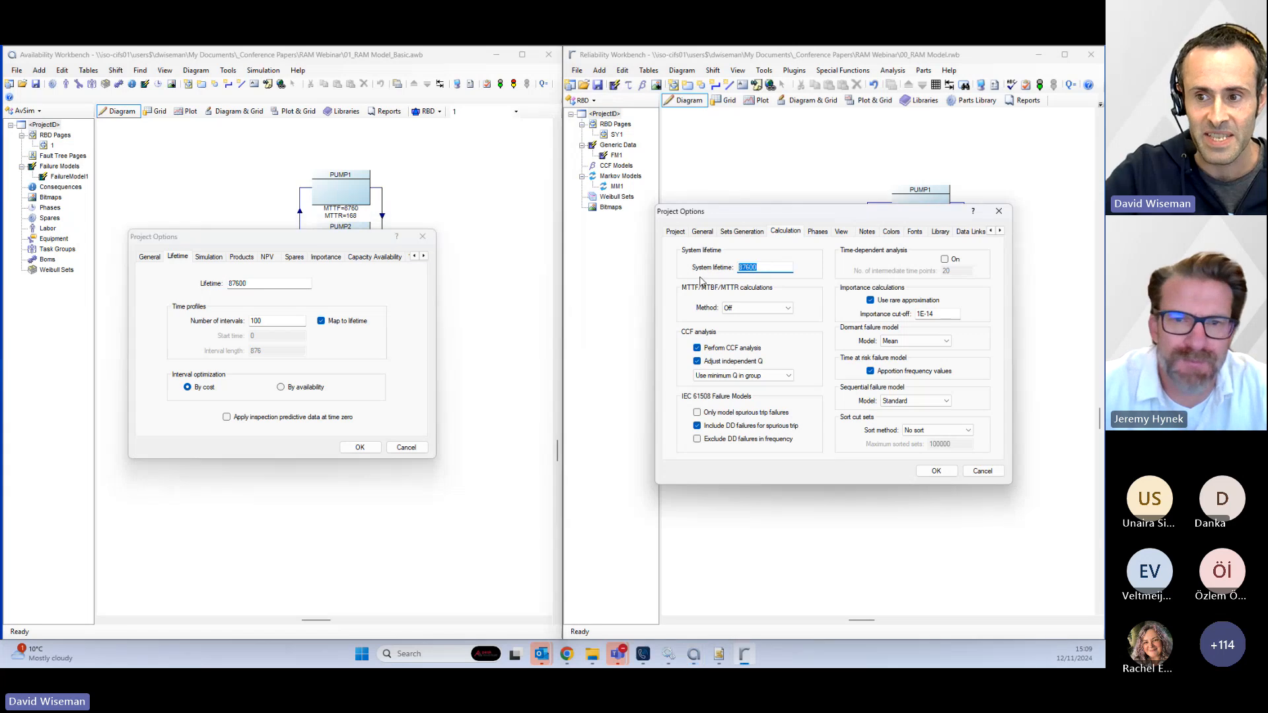
left_click(998, 210)
left_click(422, 236)
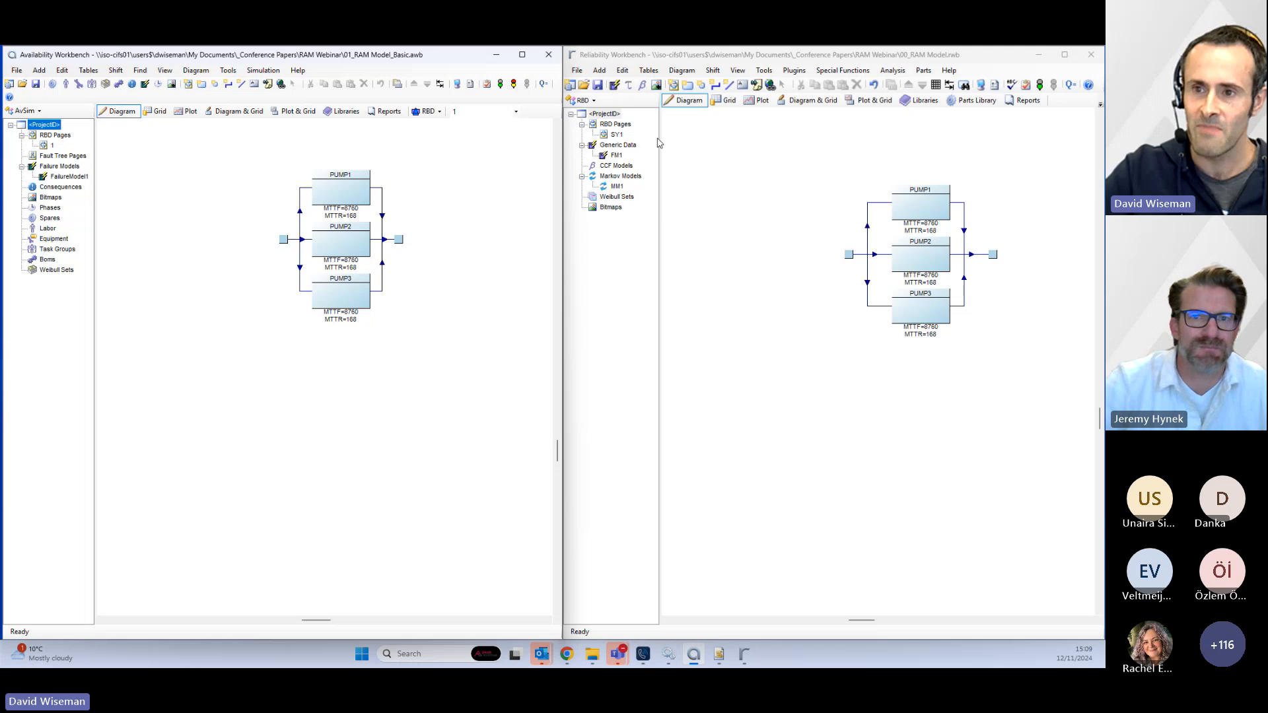
- View the equivalent fault tree of the pump system in Reliability Workbench and return to the RBD module
left_click(583, 103)
left_click(583, 101)
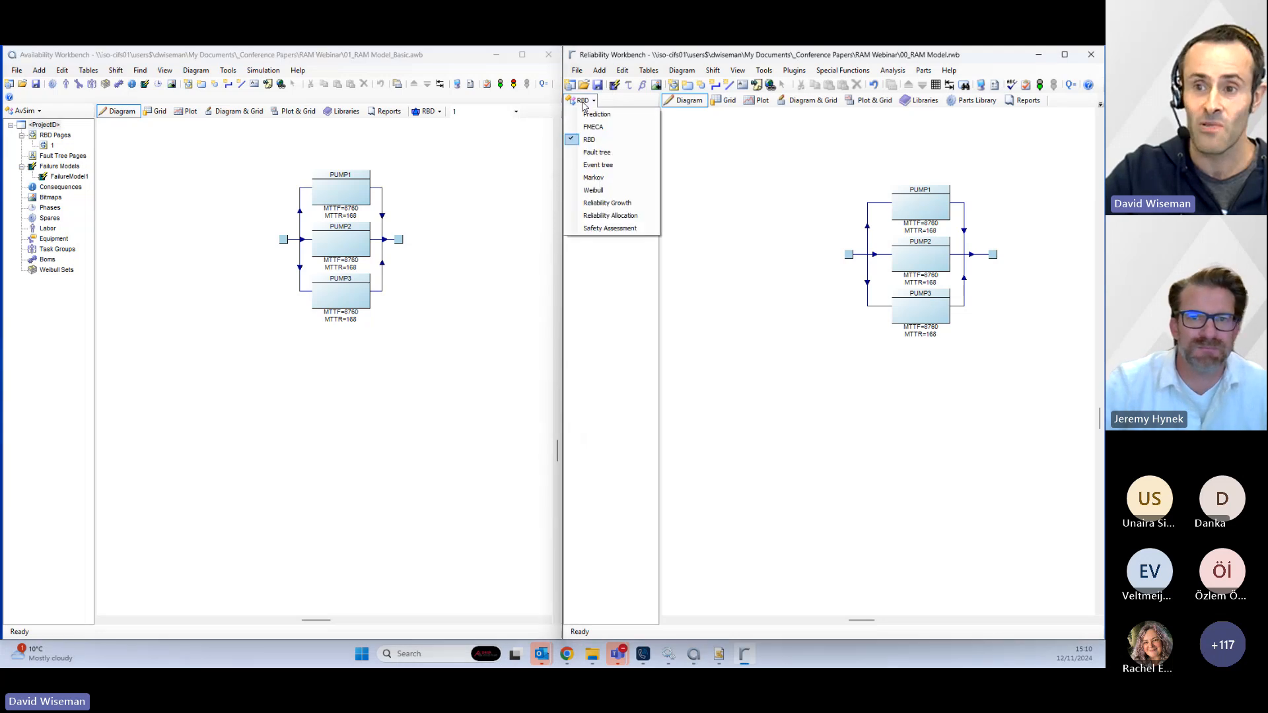
left_click(588, 153)
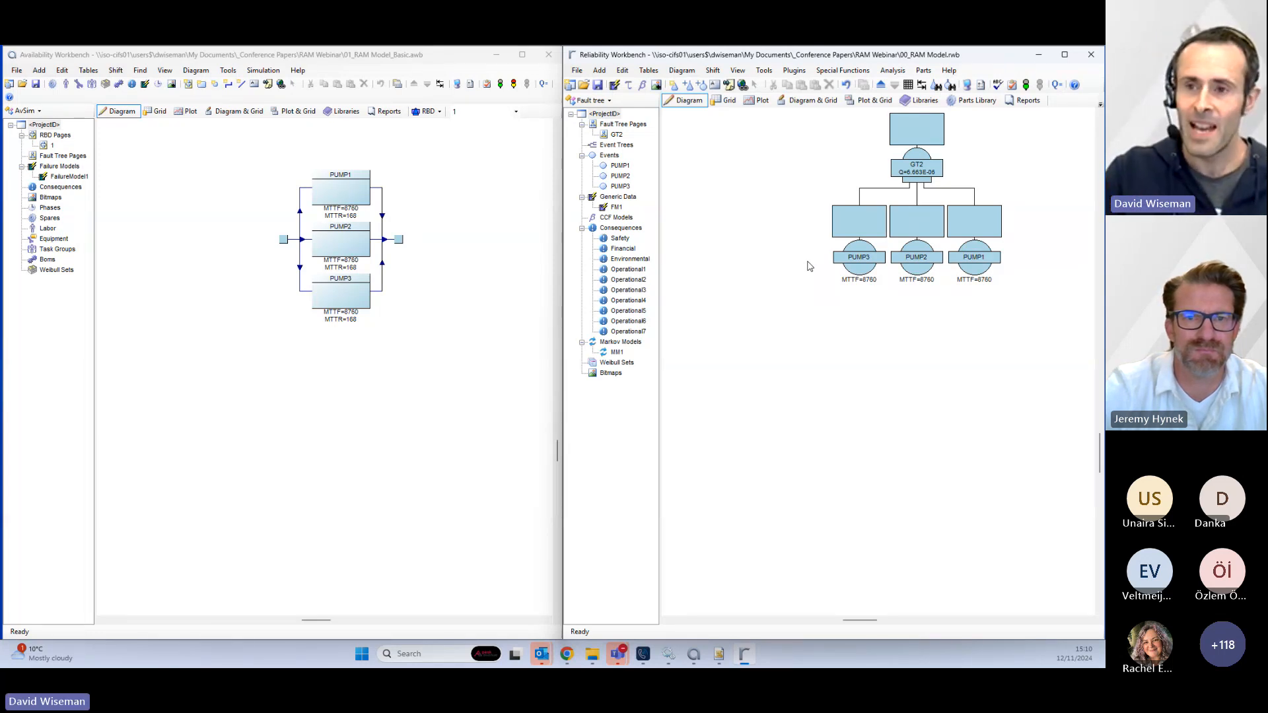
left_click(597, 103)
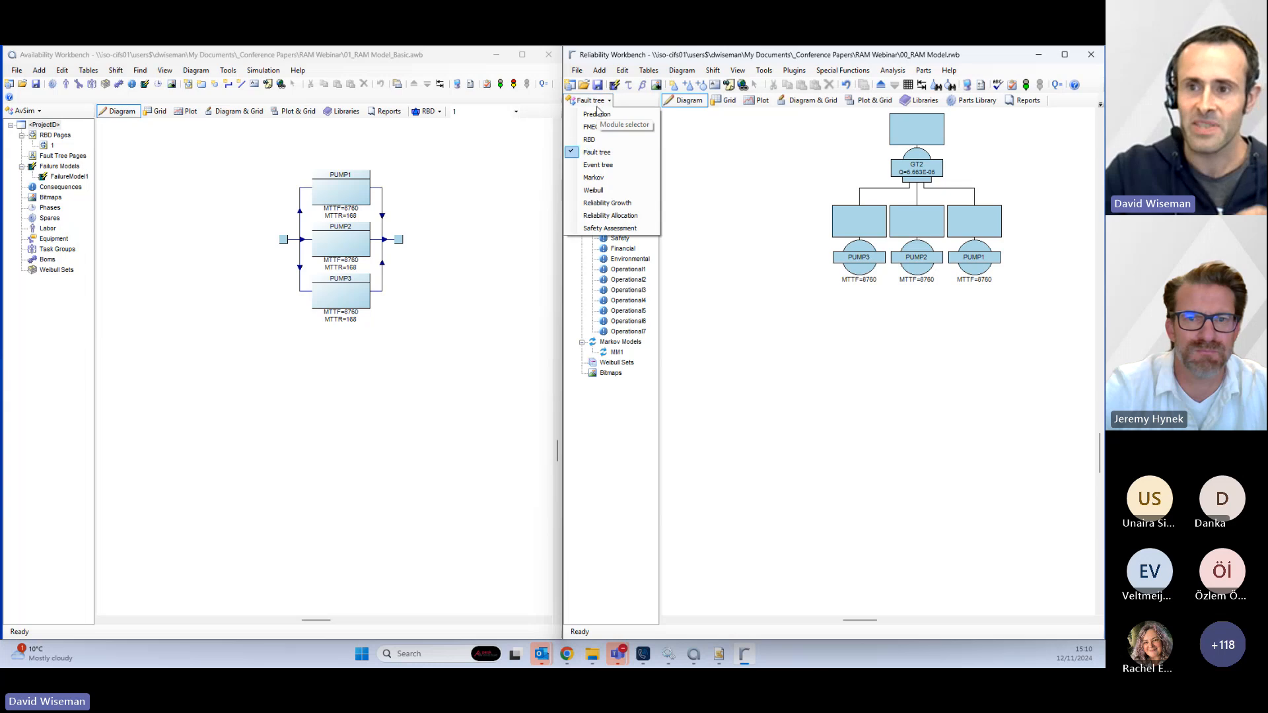
left_click(589, 139)
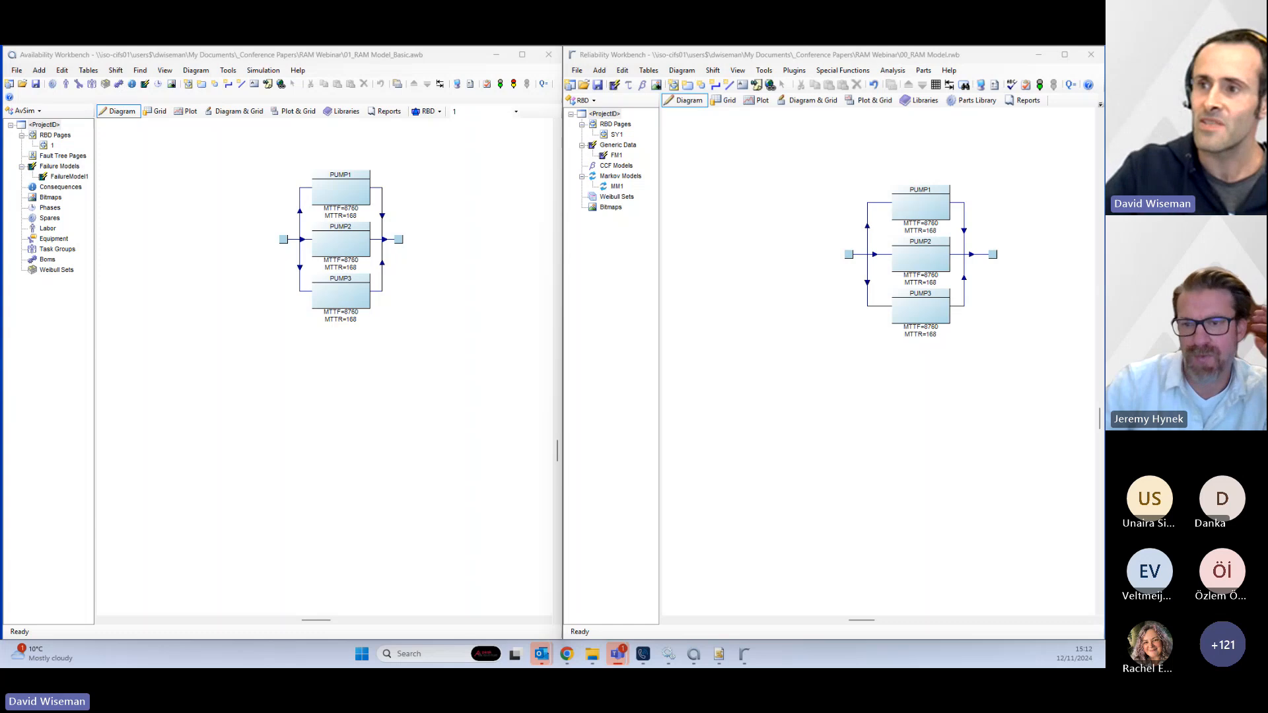
- Run the RBD analysis in Reliability Workbench and examine the total down time in the results summary for system SY1
left_click(1040, 87)
left_click(1040, 87)
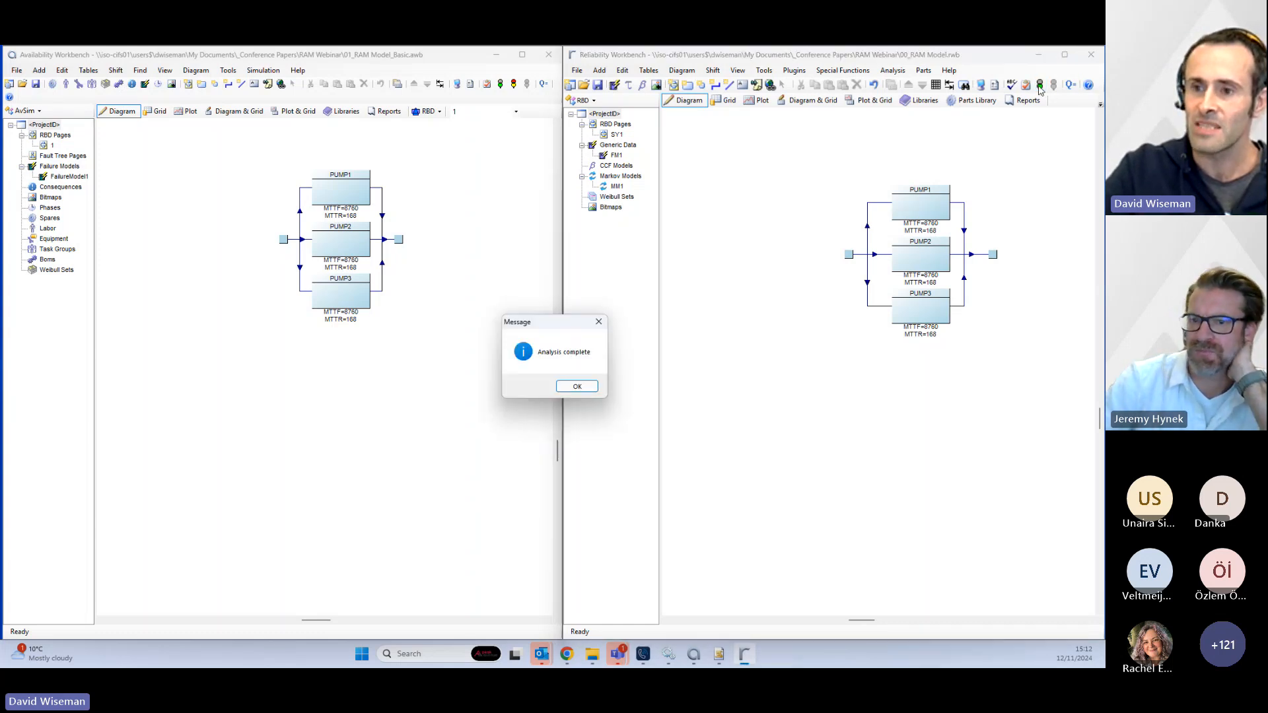
left_click(586, 383)
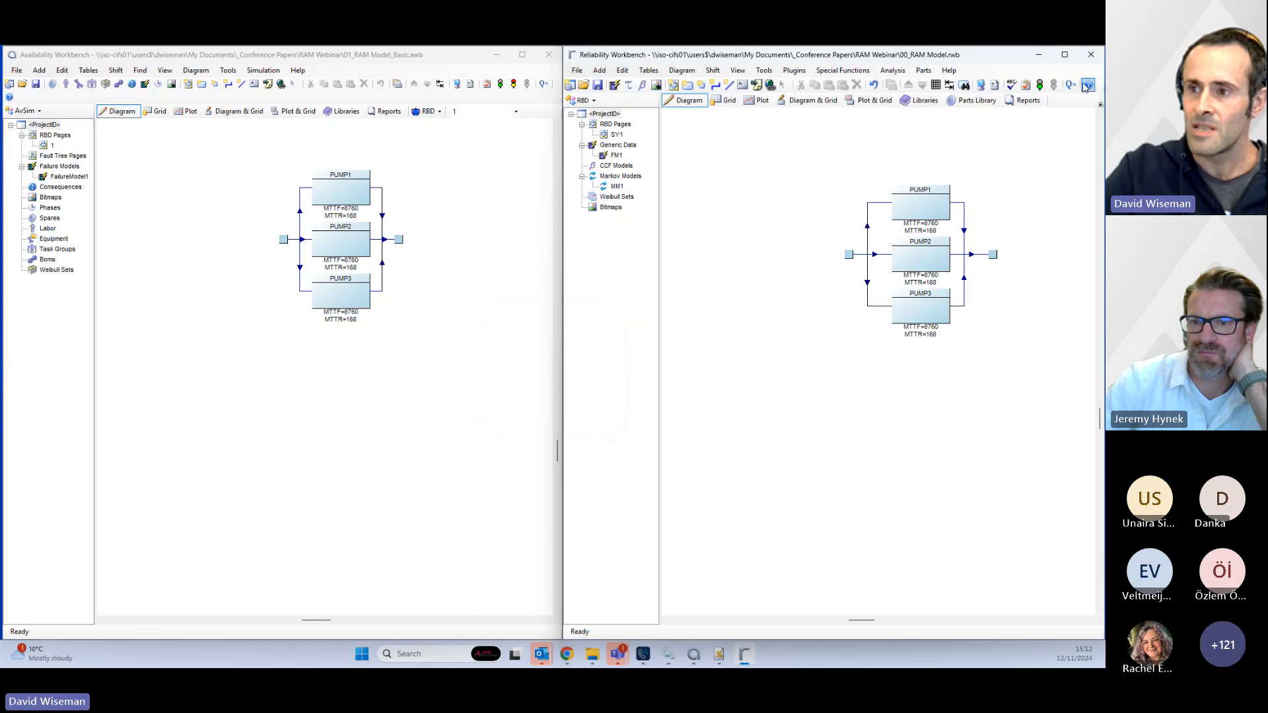
left_click(722, 262)
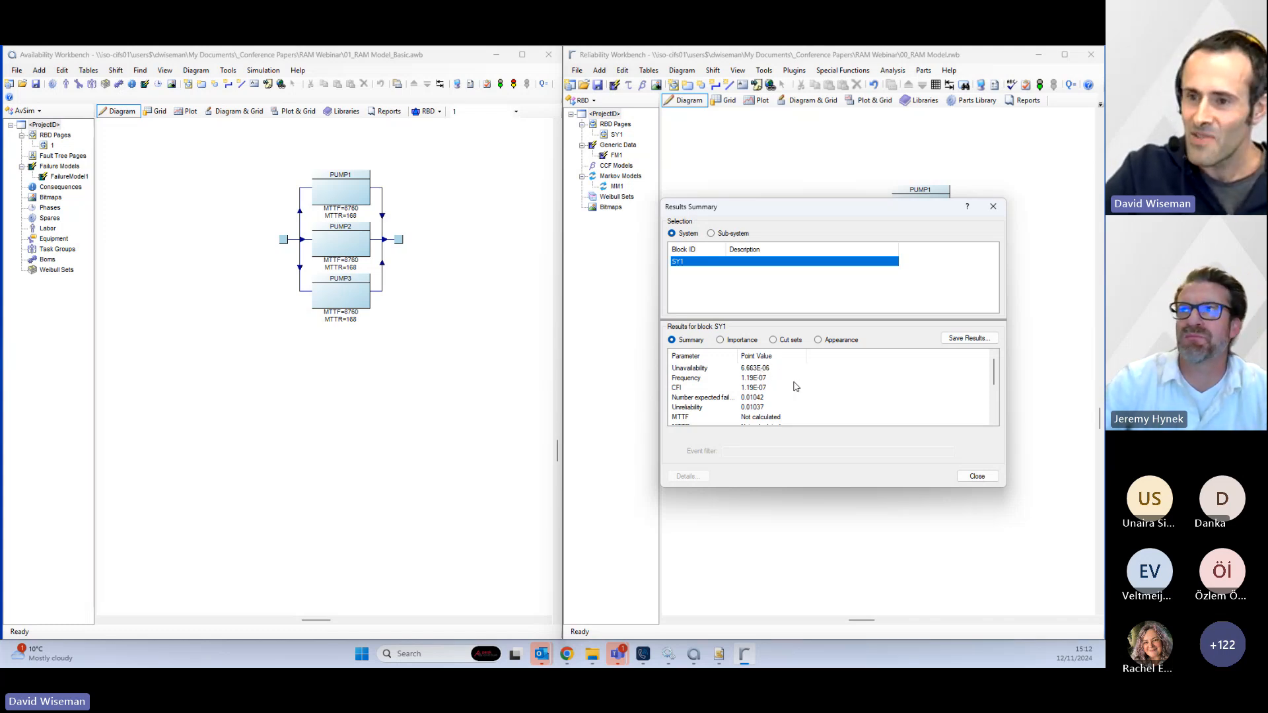
scroll(796, 382, "down", 2)
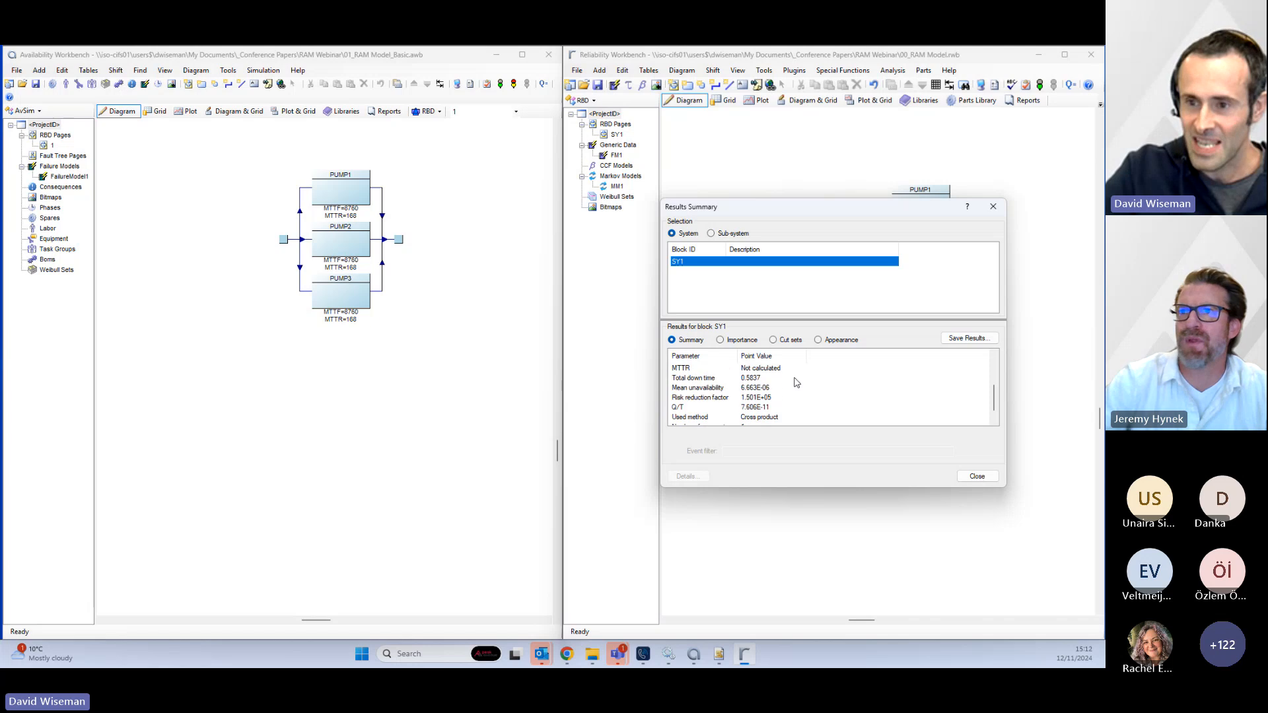
left_click(753, 379)
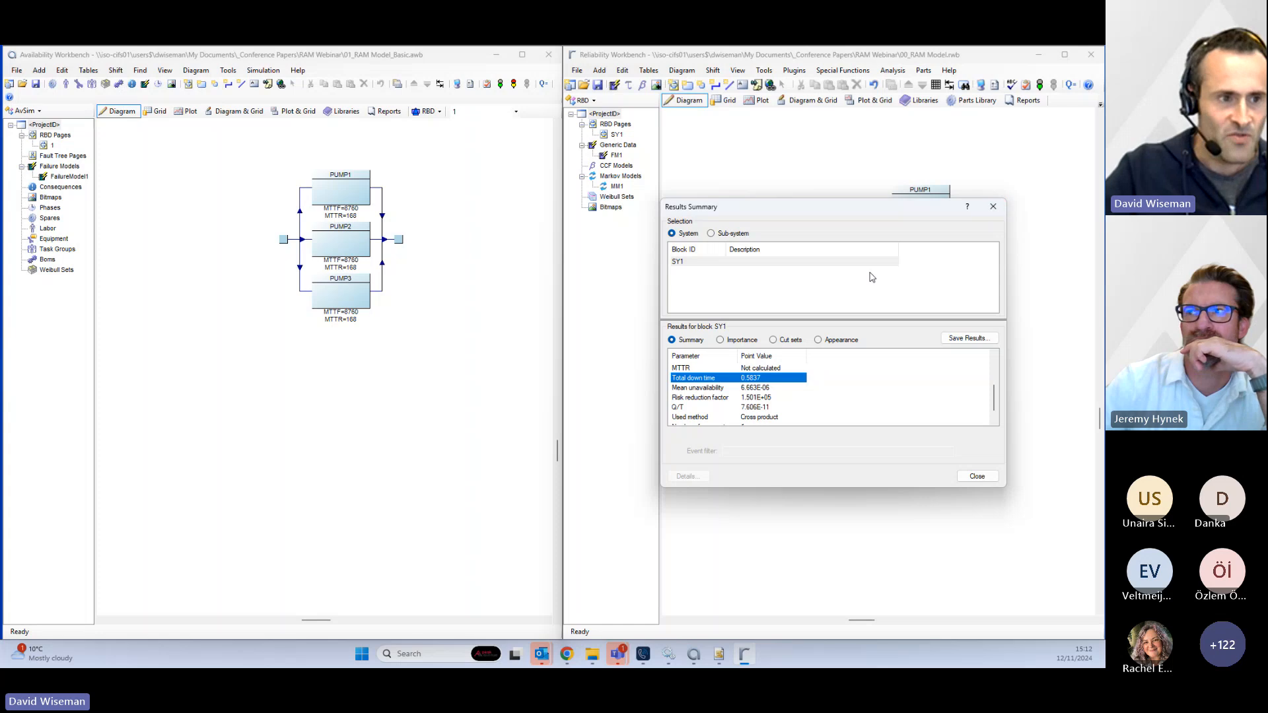
- Review the number of simulations and the lifetime in the Availability Workbench project options, then accept them
left_click(279, 154)
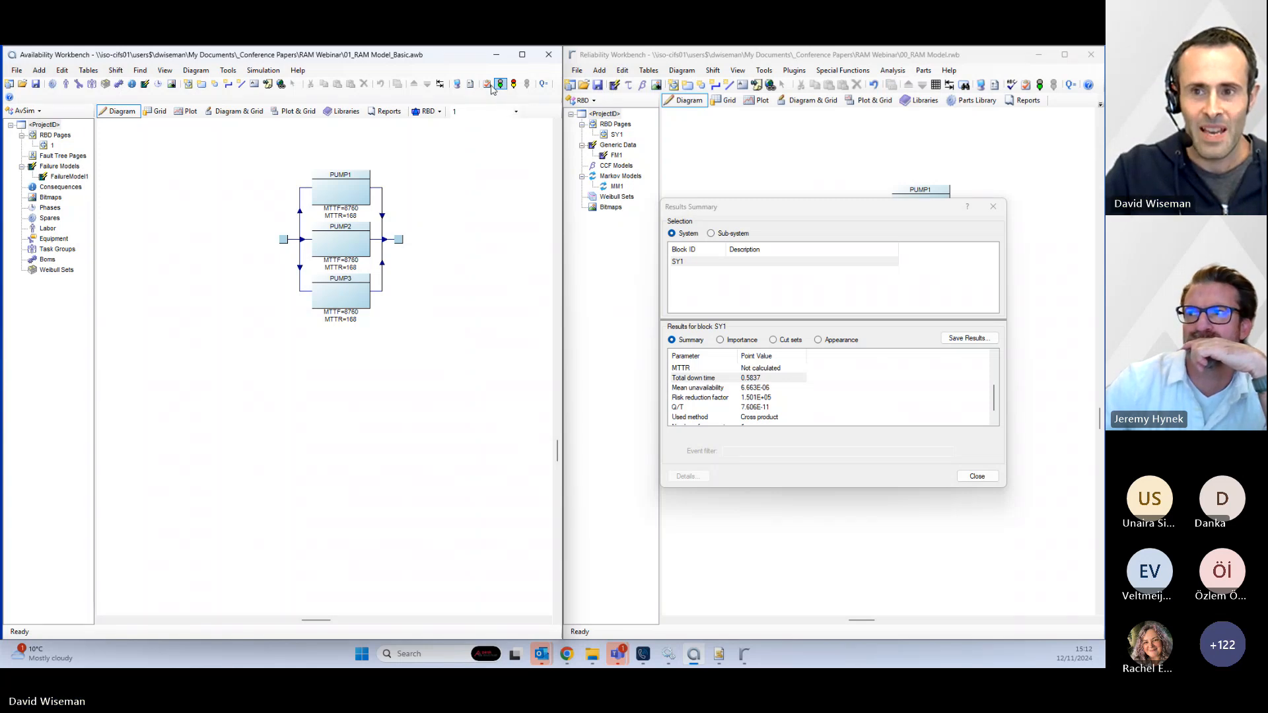
left_click(472, 84)
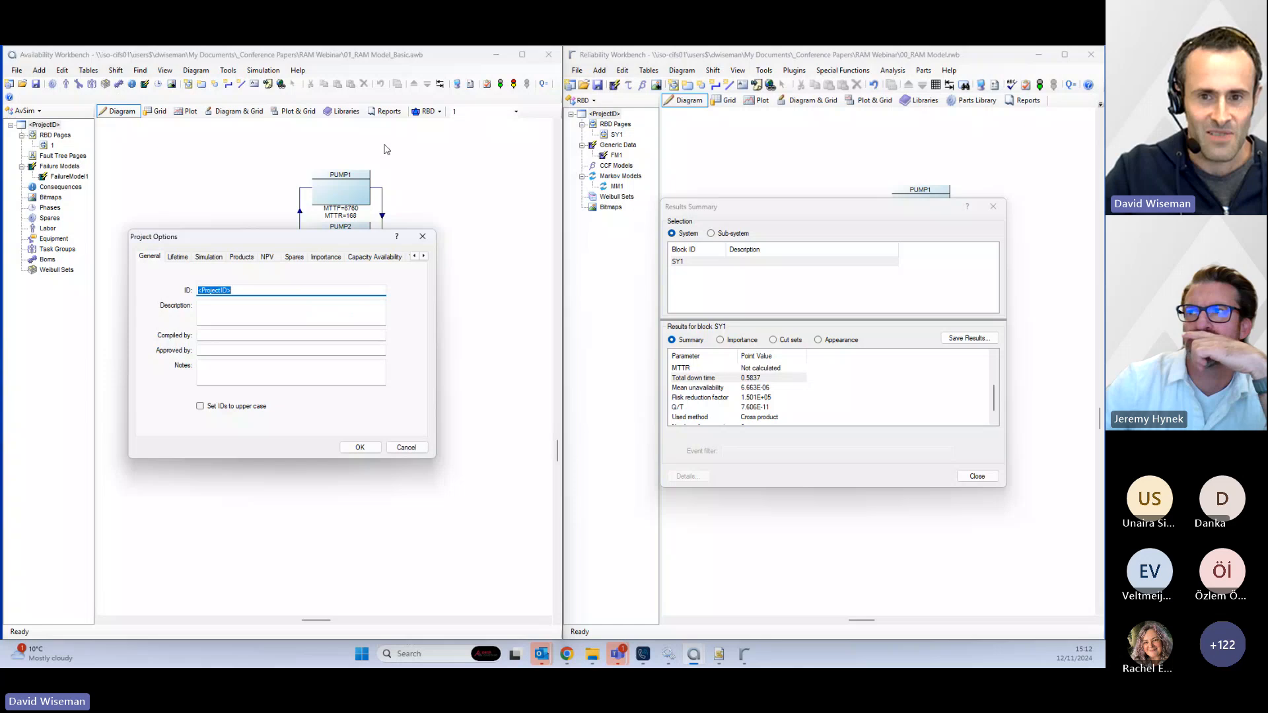
left_click(216, 257)
double_click(290, 292)
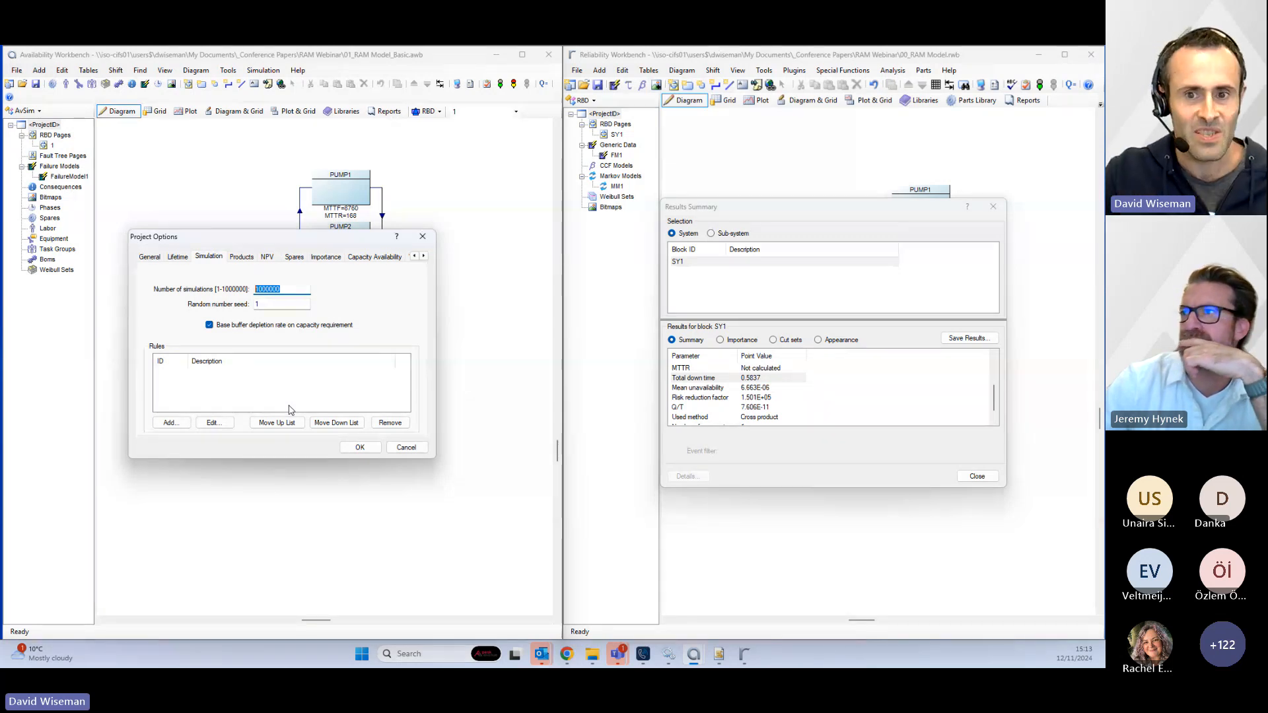
left_click(177, 257)
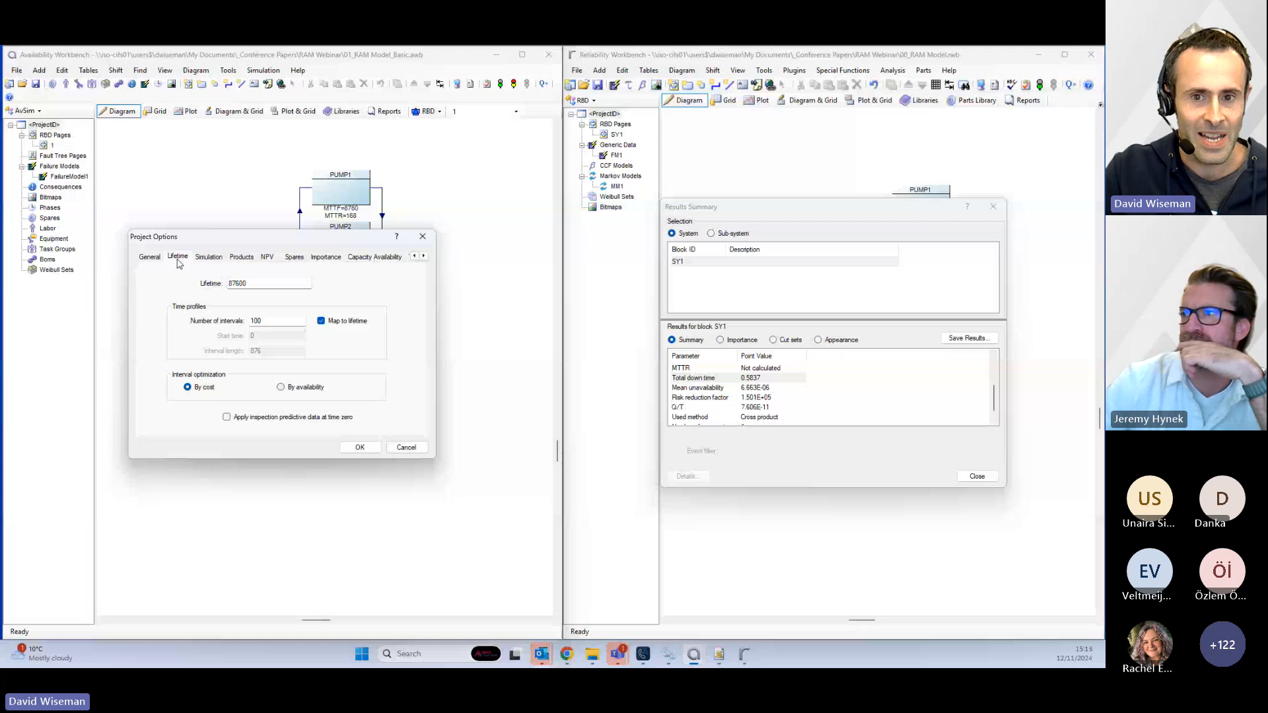
double_click(250, 286)
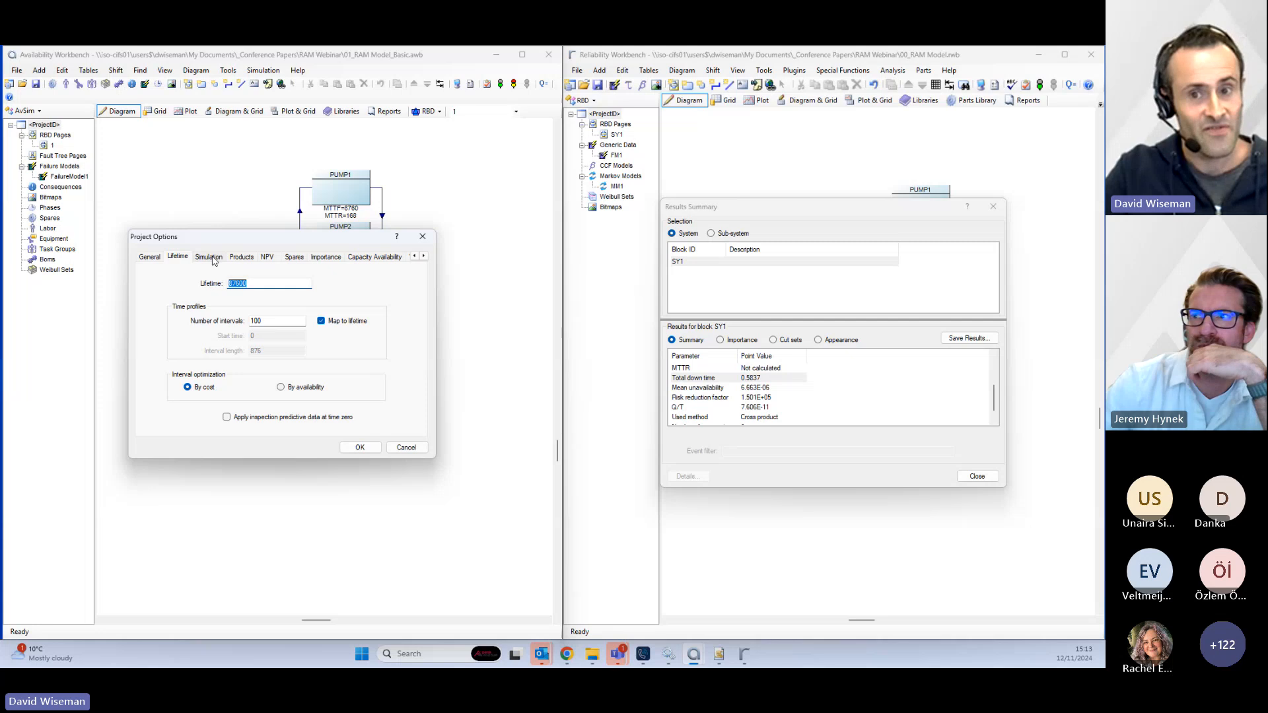
left_click(209, 257)
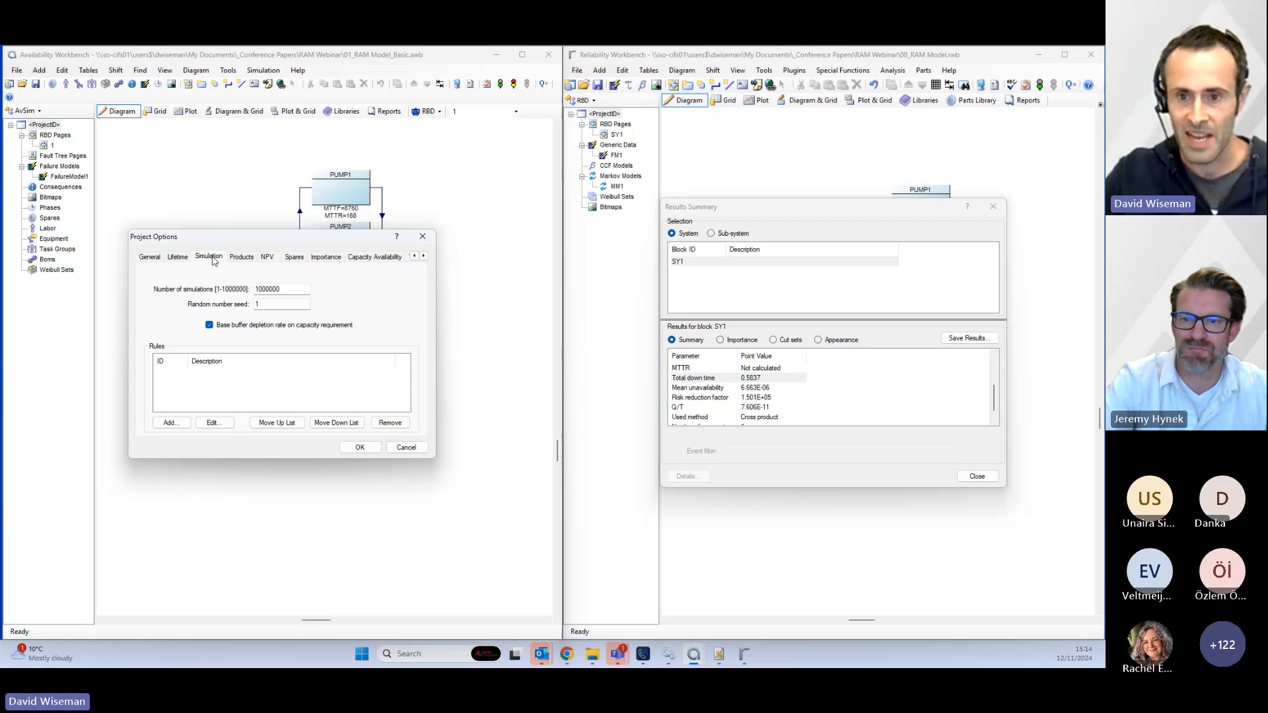
left_click(357, 449)
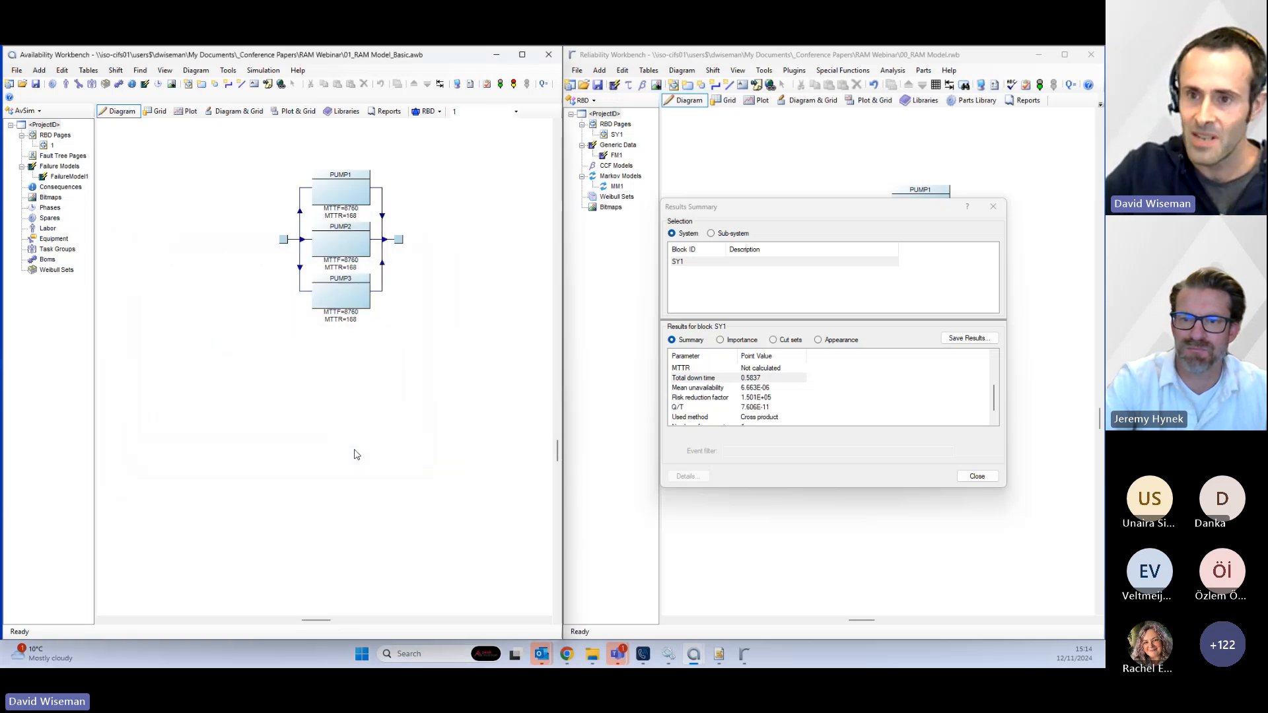
- Run the simulation and compare the results for system 1 with the analytical results summary in Reliability Workbench
left_click(500, 85)
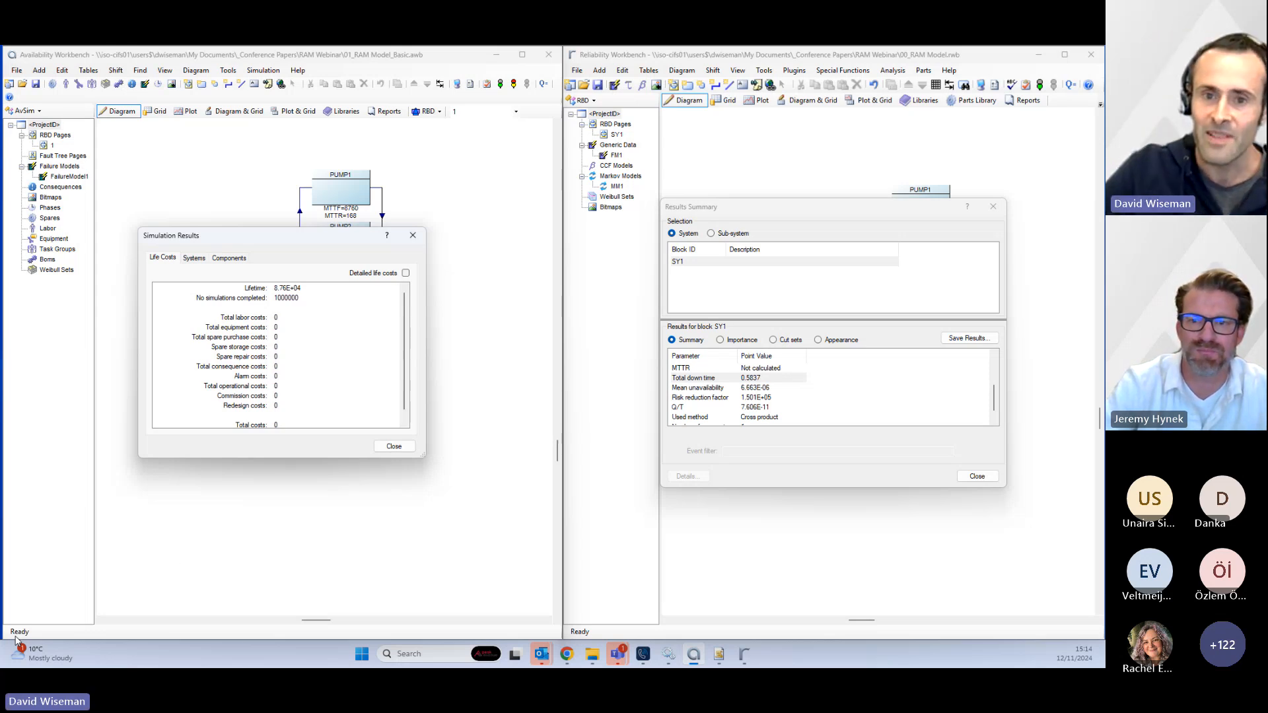
left_click(196, 264)
left_click(192, 291)
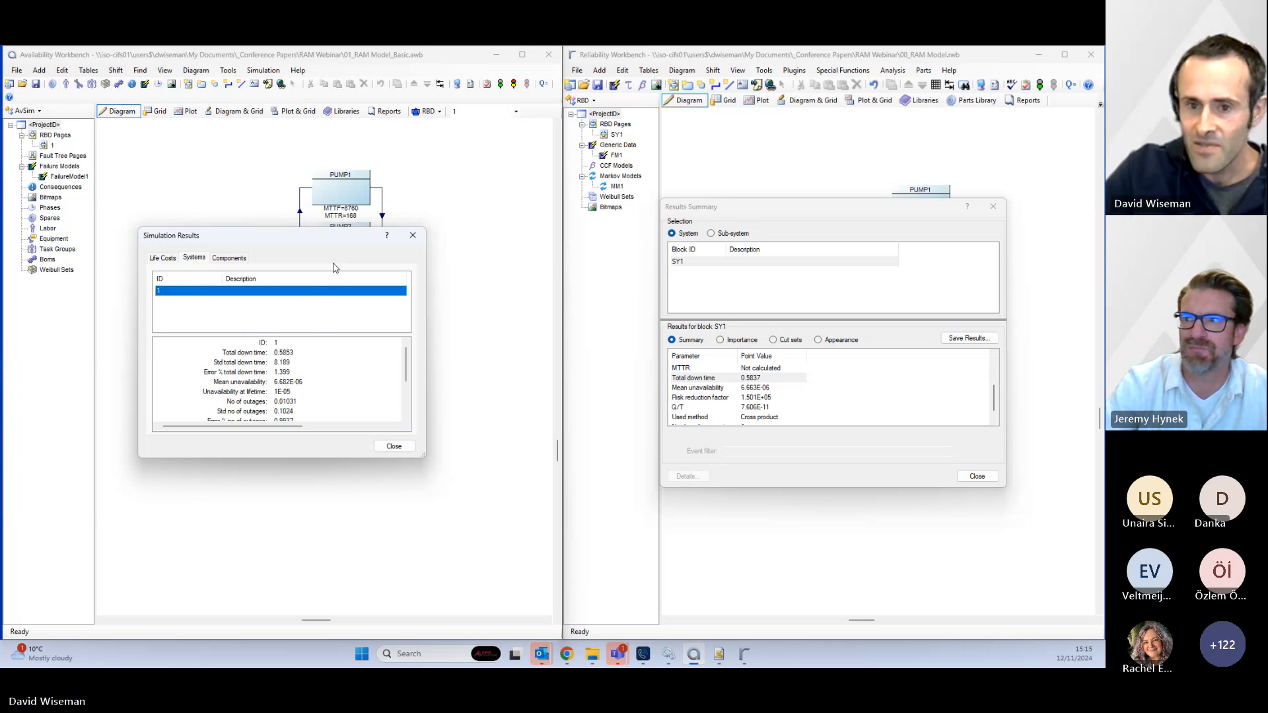
left_click_drag(325, 242, 562, 271)
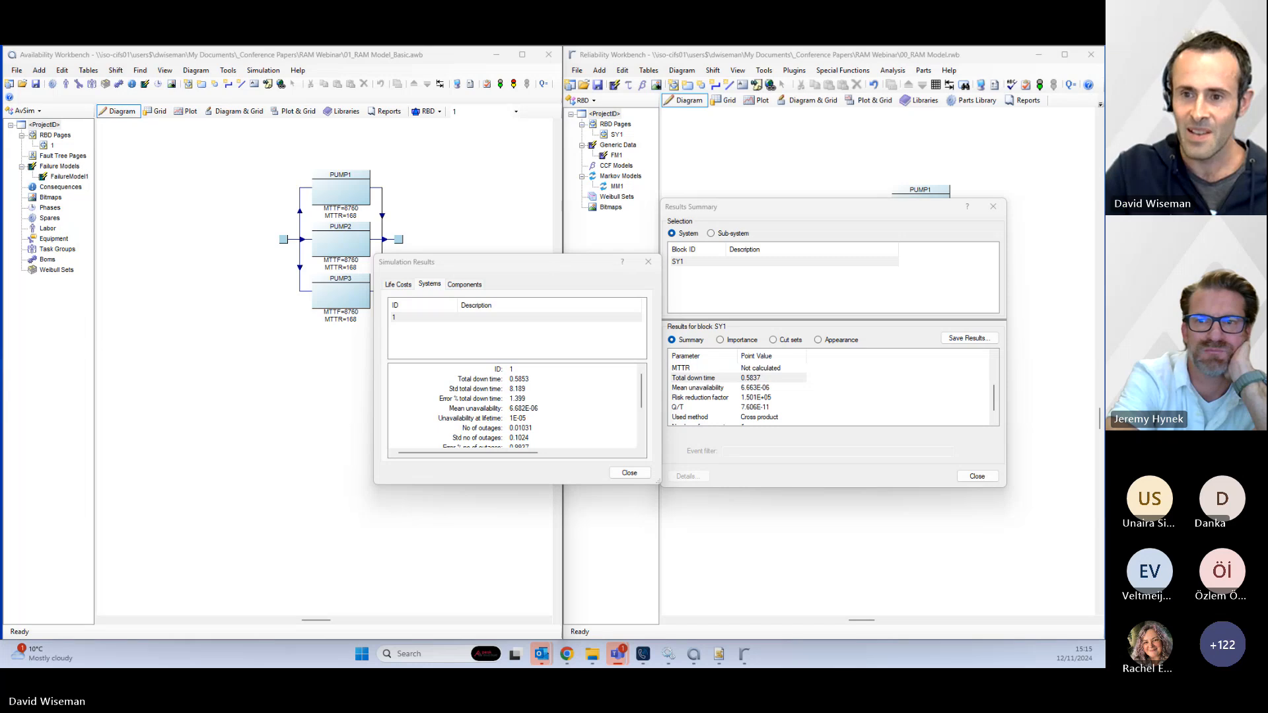
left_click_drag(554, 265, 380, 231)
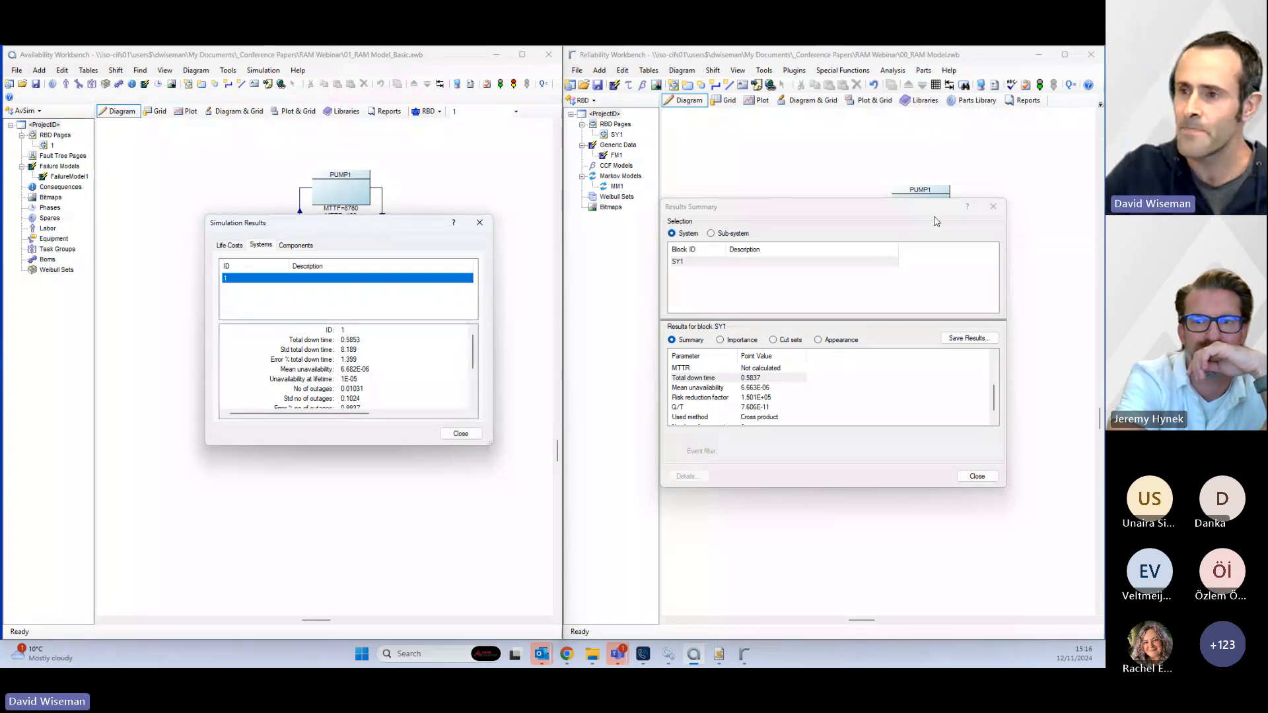
- Close both results windows and open the project 02_RAM Model_Cold_NoRotation.awb in Availability Workbench without saving the current project's changes
left_click(990, 211)
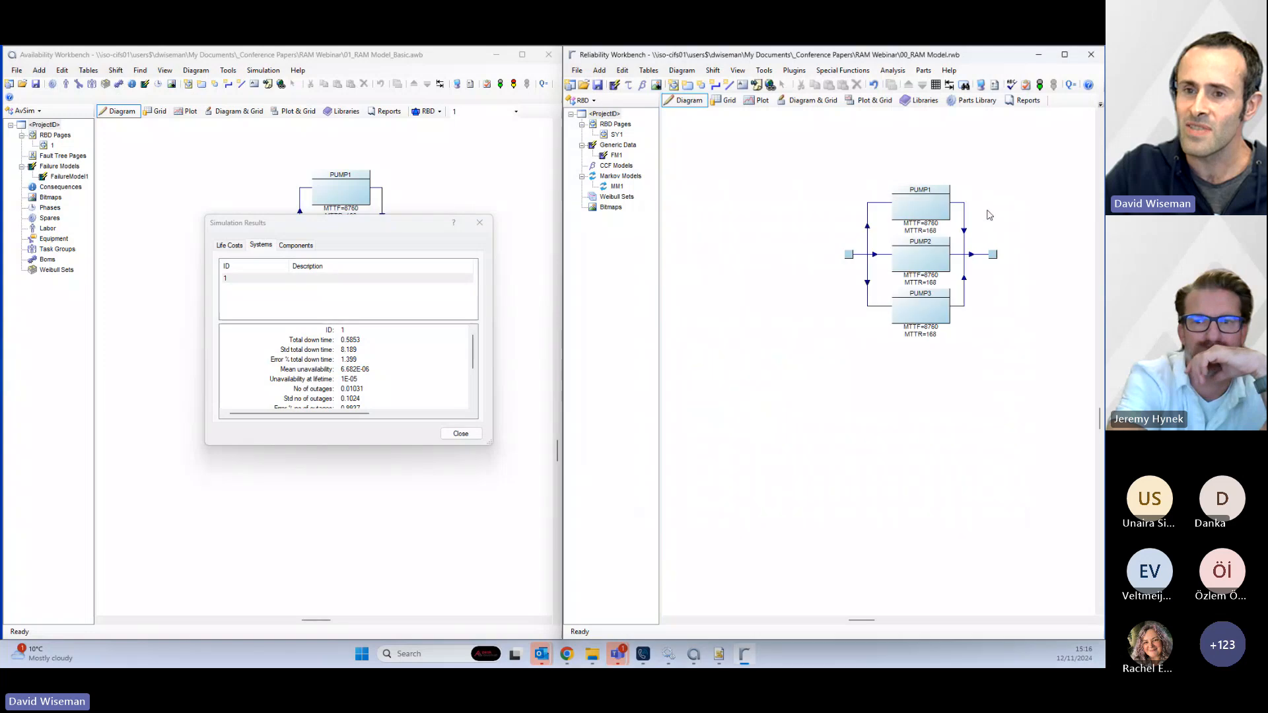
left_click(478, 223)
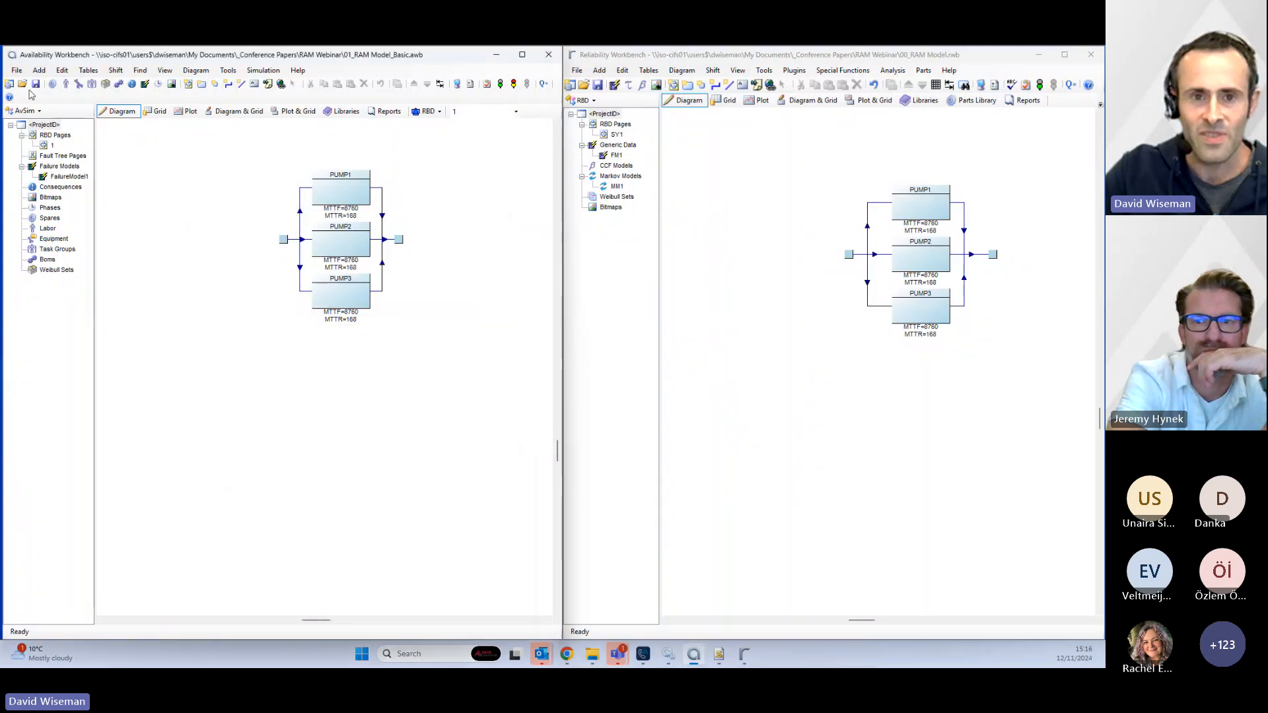
left_click(23, 85)
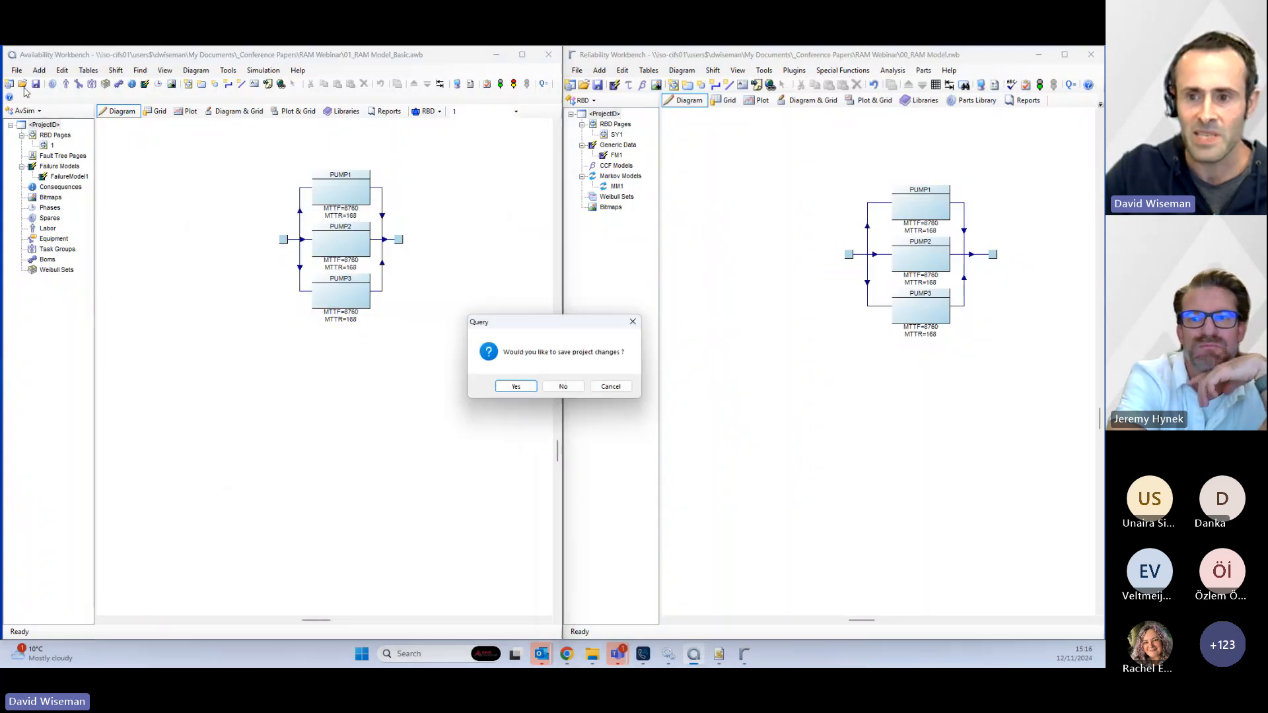
left_click(562, 386)
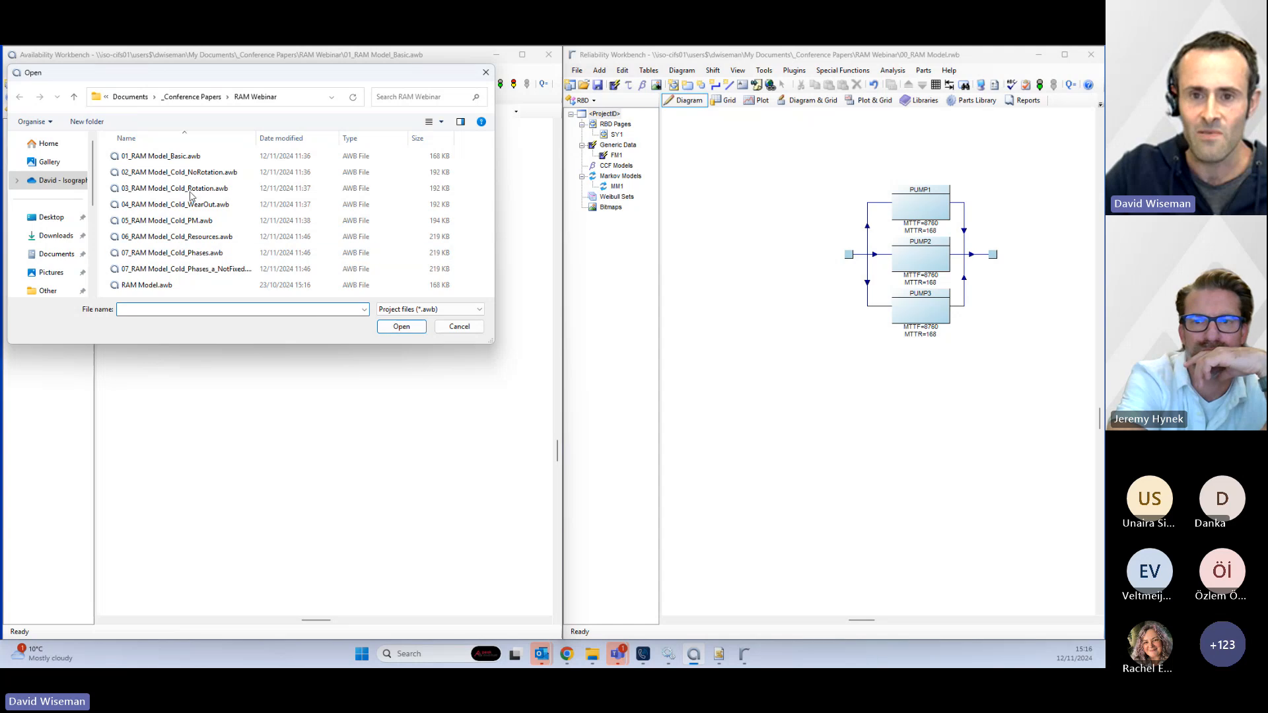
left_click(185, 172)
left_click(402, 326)
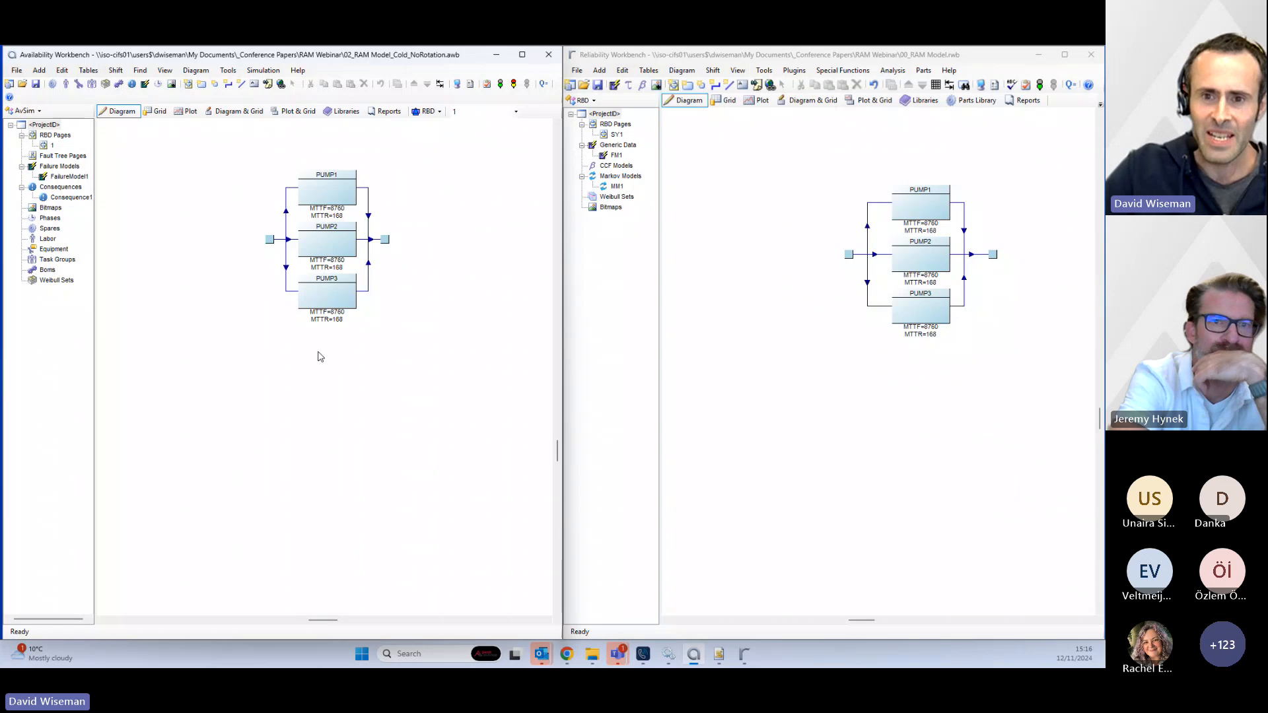
- Examine PUMP3's maximum capacity and standby mode in its block rules, then close the properties without changes
left_click(325, 301)
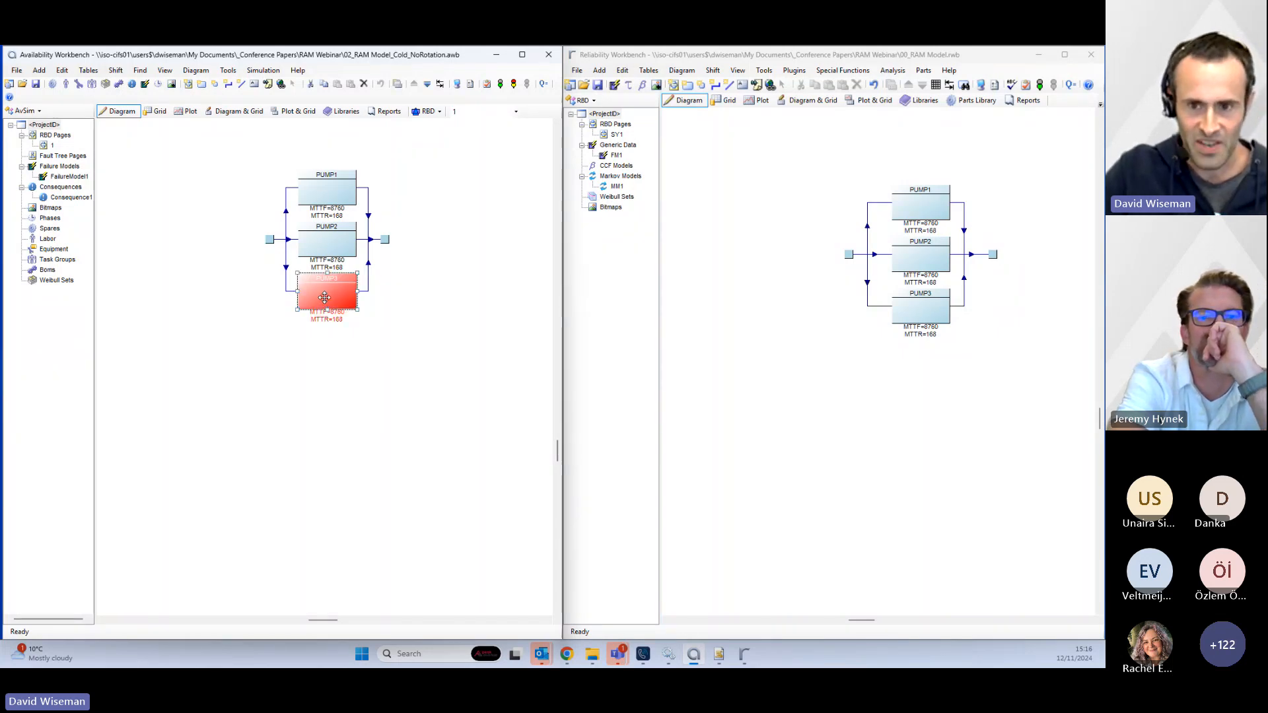
double_click(325, 297)
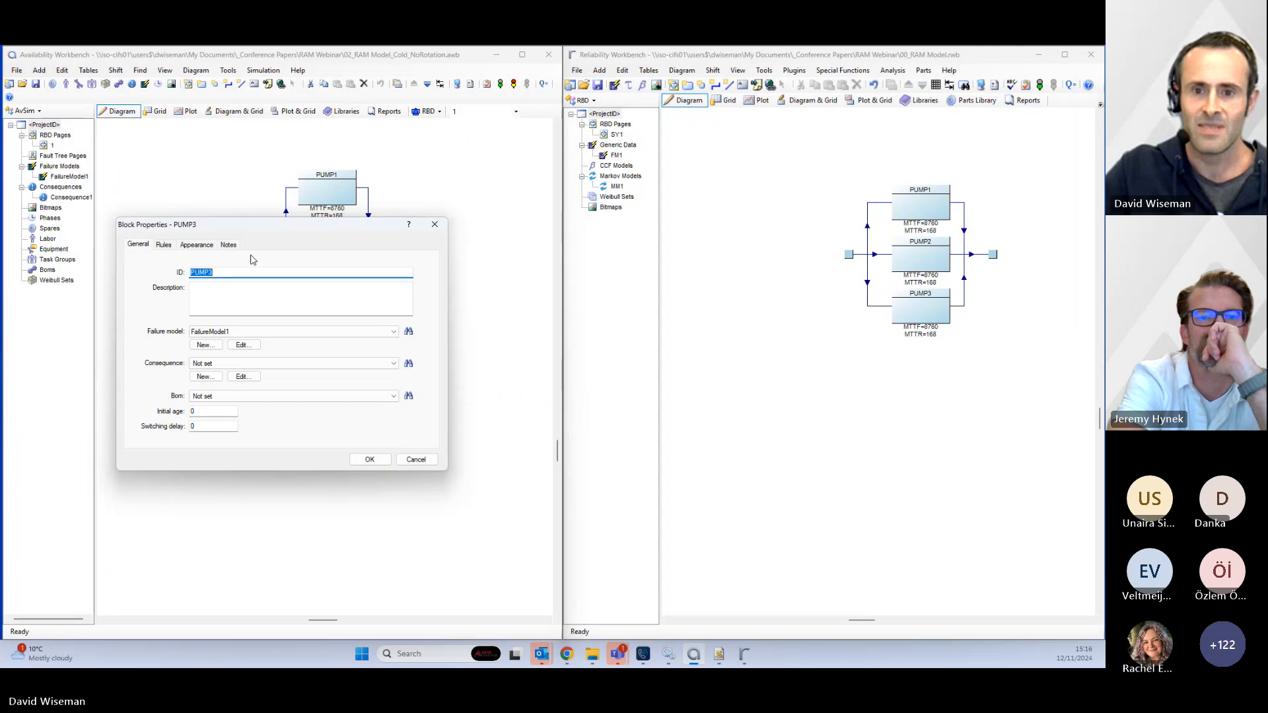
left_click(170, 248)
left_click_drag(288, 231, 322, 353)
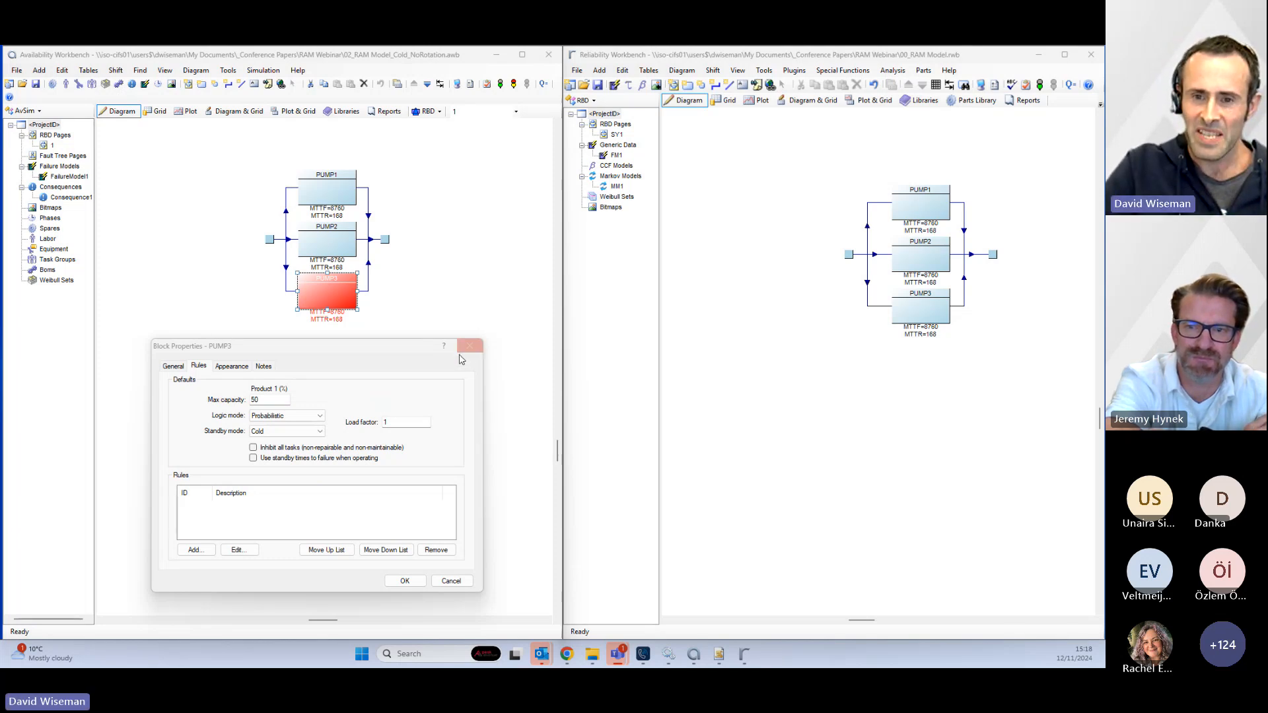
left_click_drag(272, 401, 229, 404)
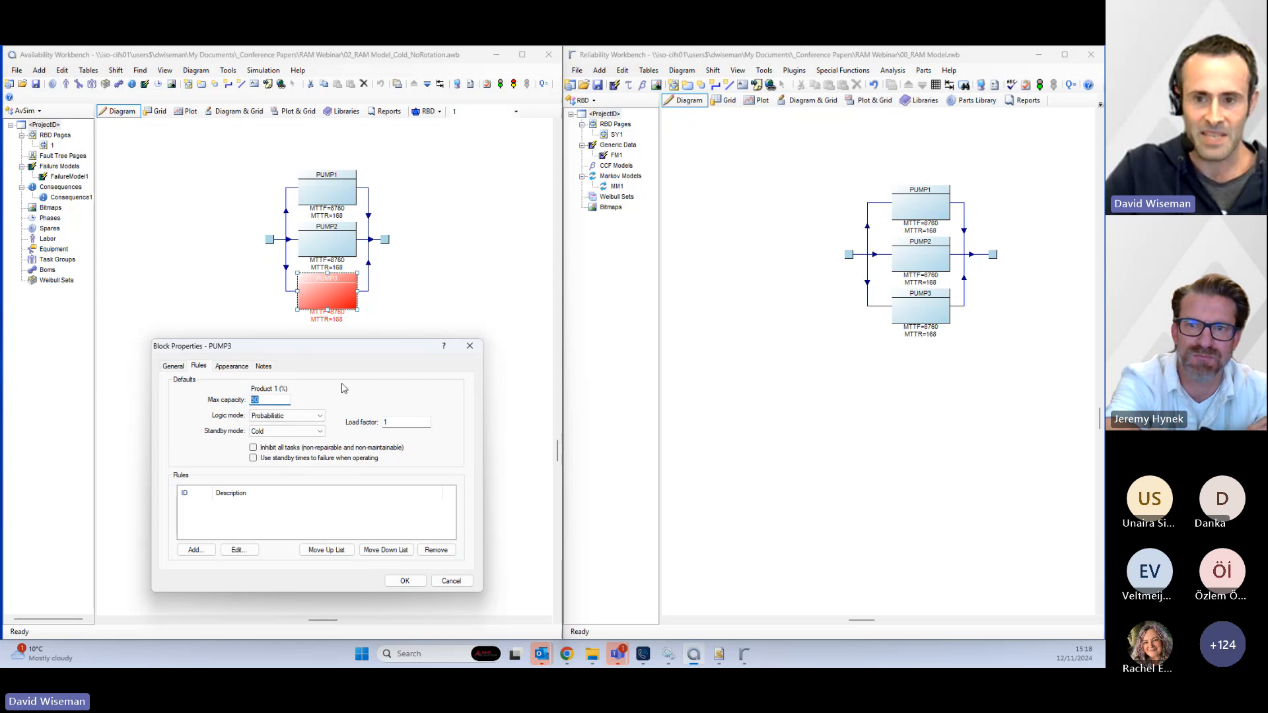
left_click(470, 346)
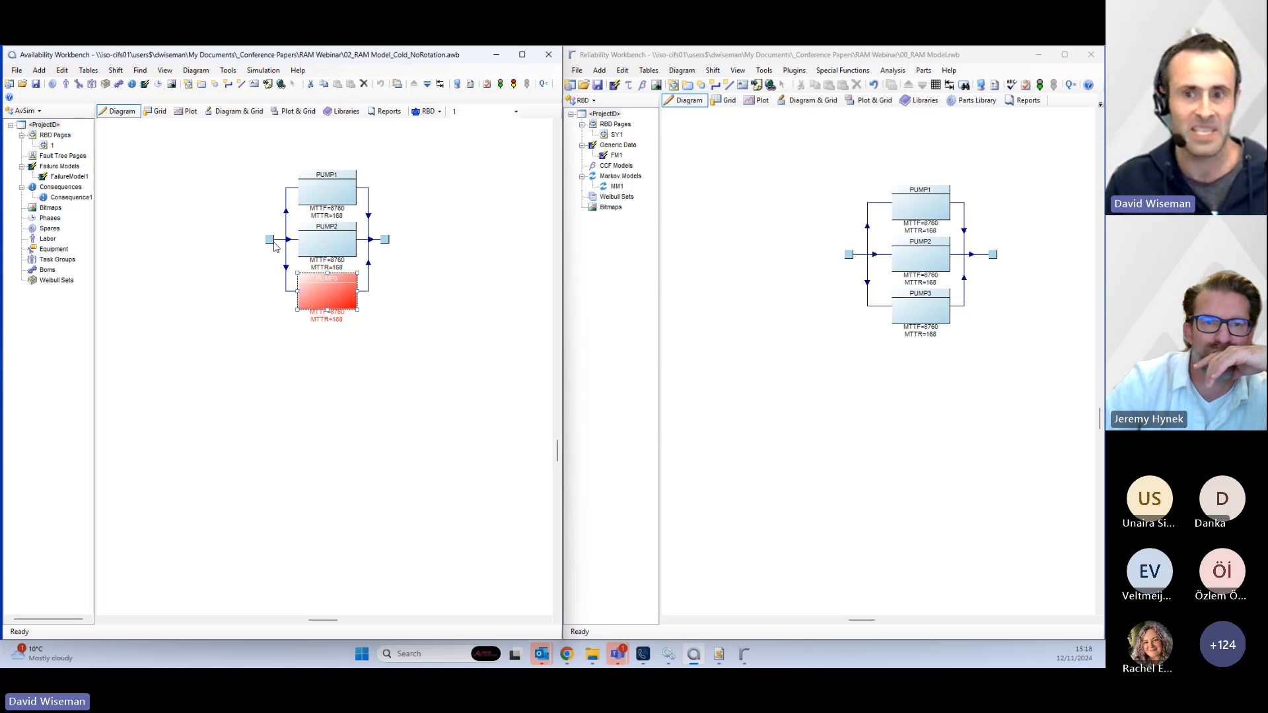
- Check the capacity and standby mode in PUMP1's block rules and close its properties
double_click(334, 203)
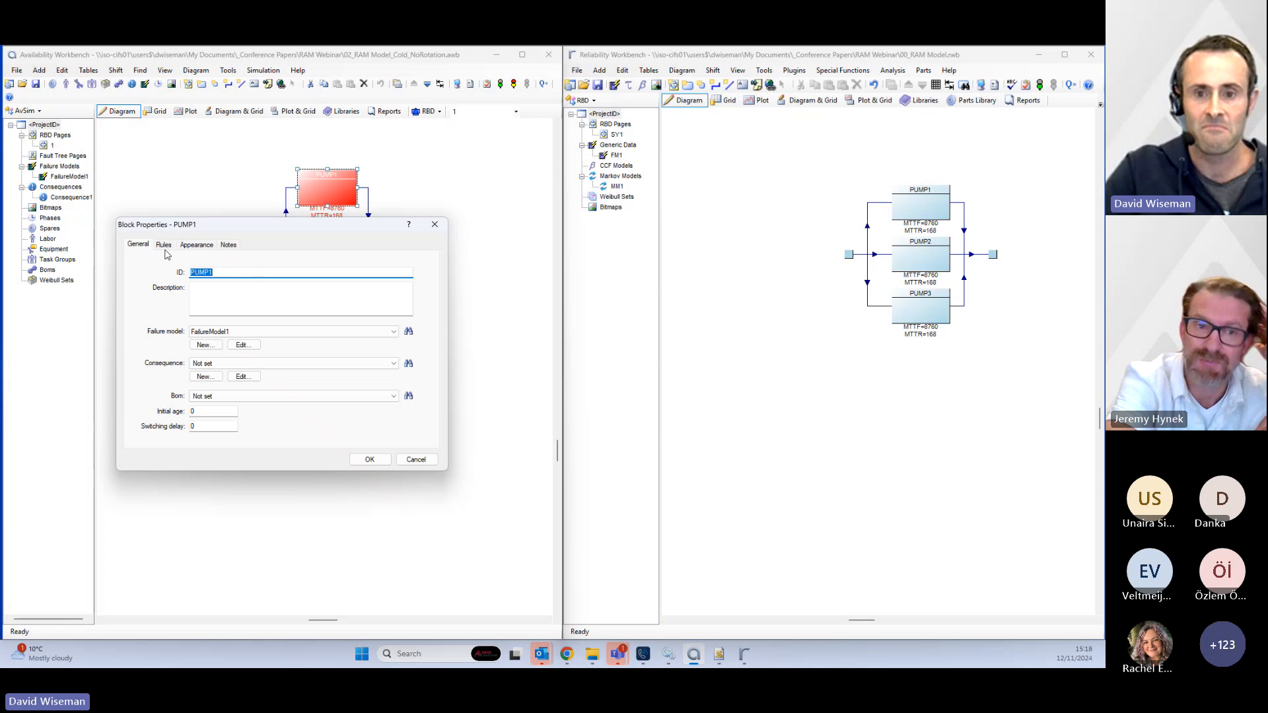
left_click(163, 245)
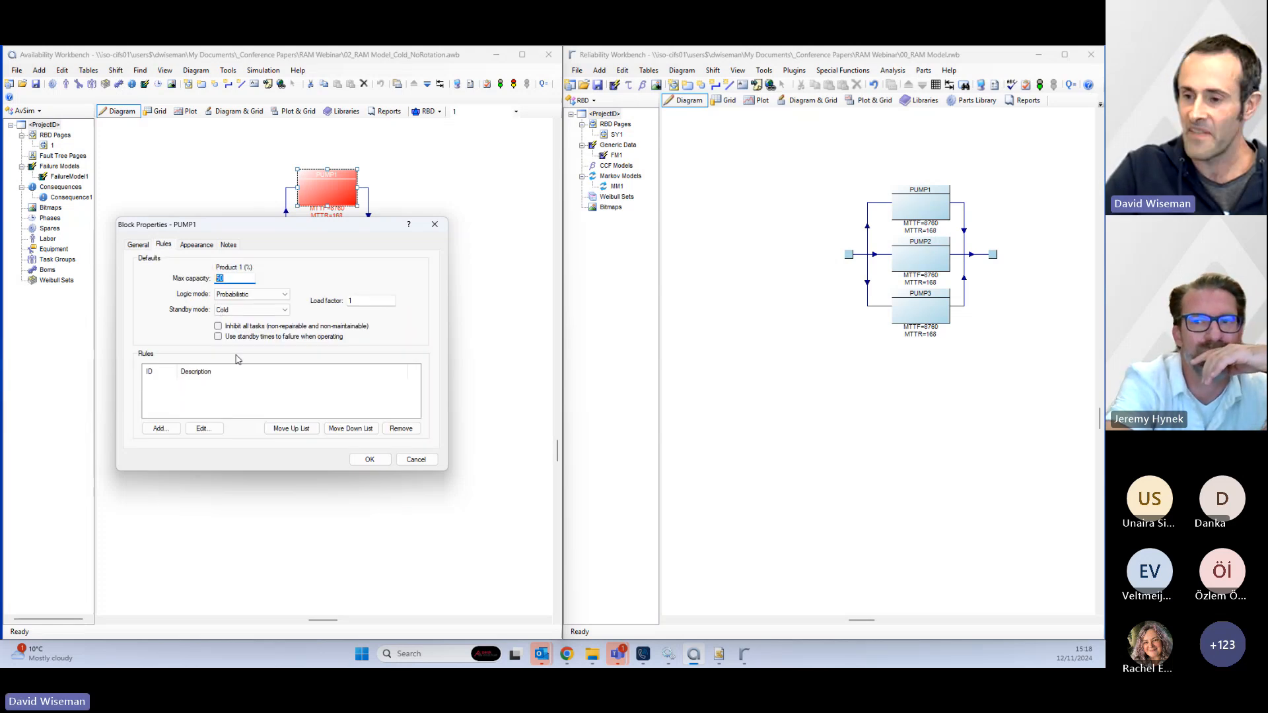
left_click(435, 224)
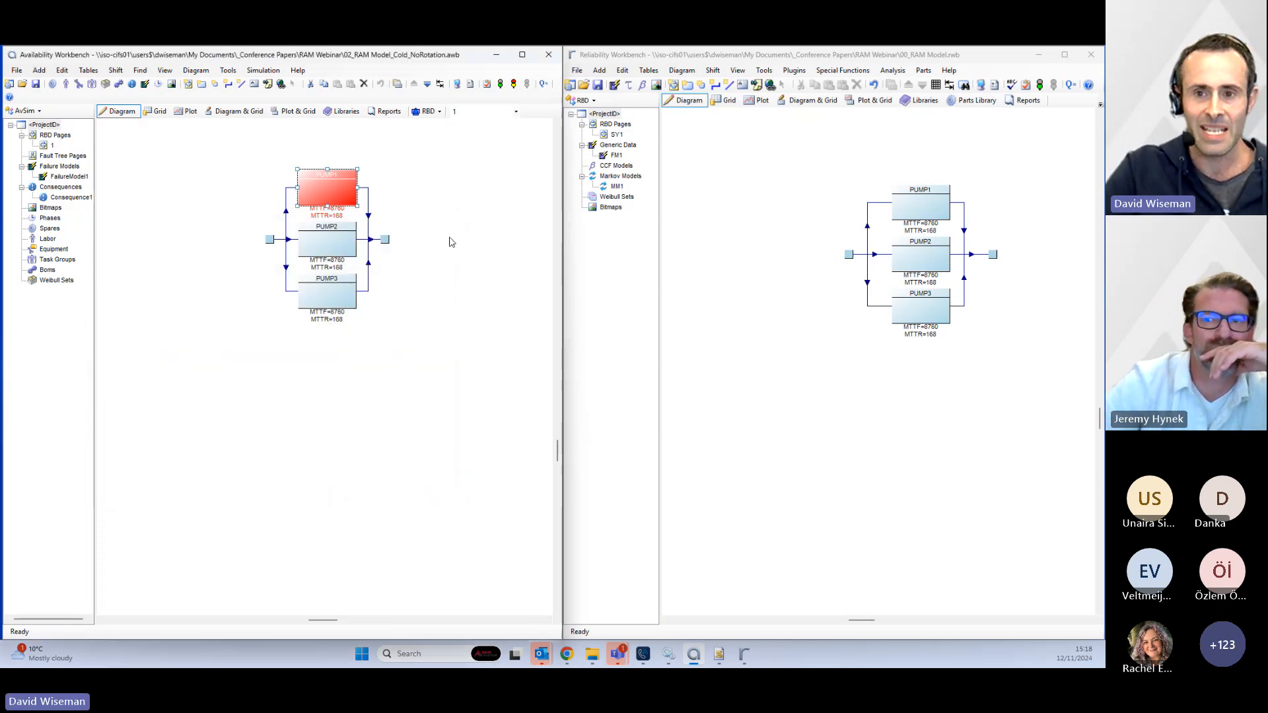
left_click(450, 241)
left_click_drag(272, 160, 370, 263)
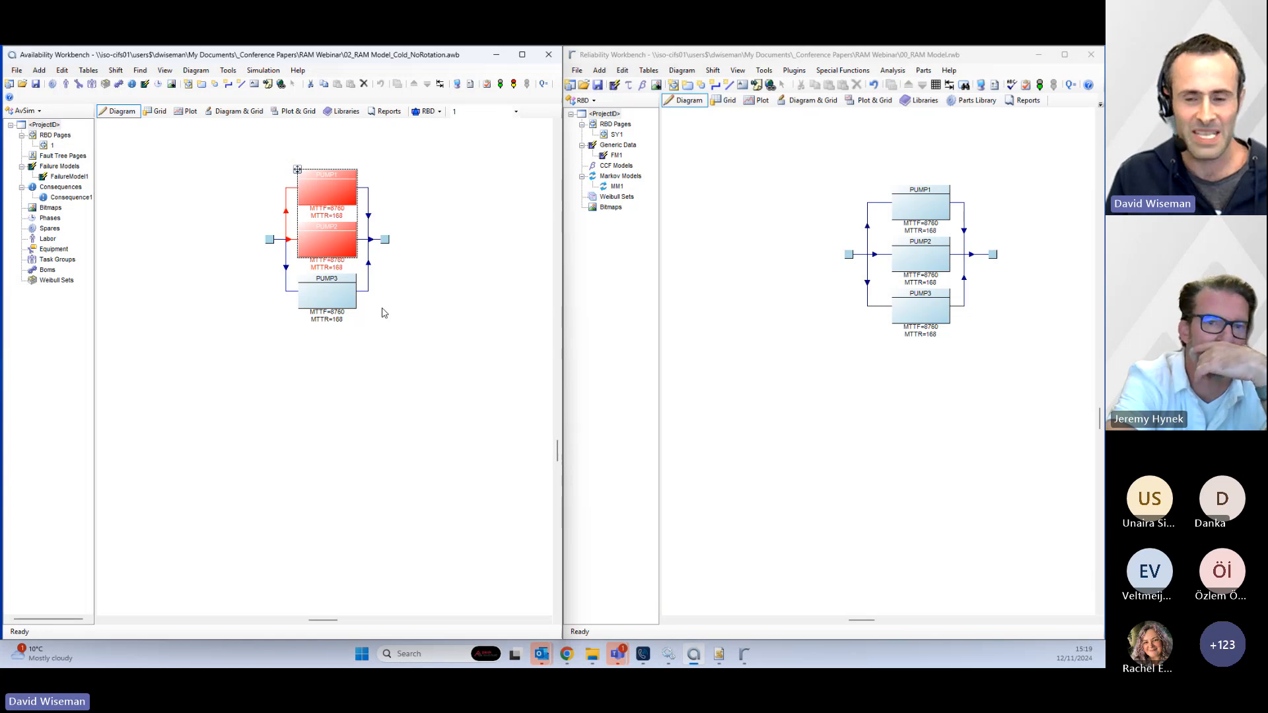
left_click(440, 291)
left_click_drag(290, 159, 357, 284)
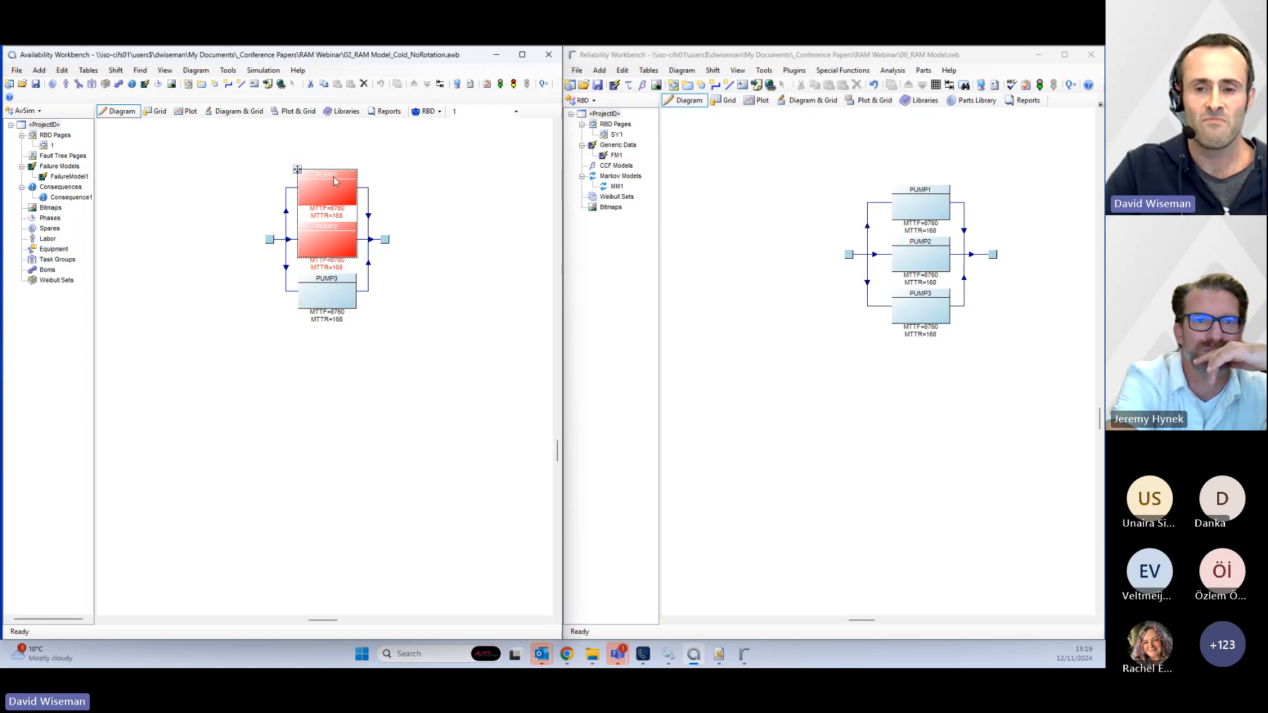
left_click(413, 284)
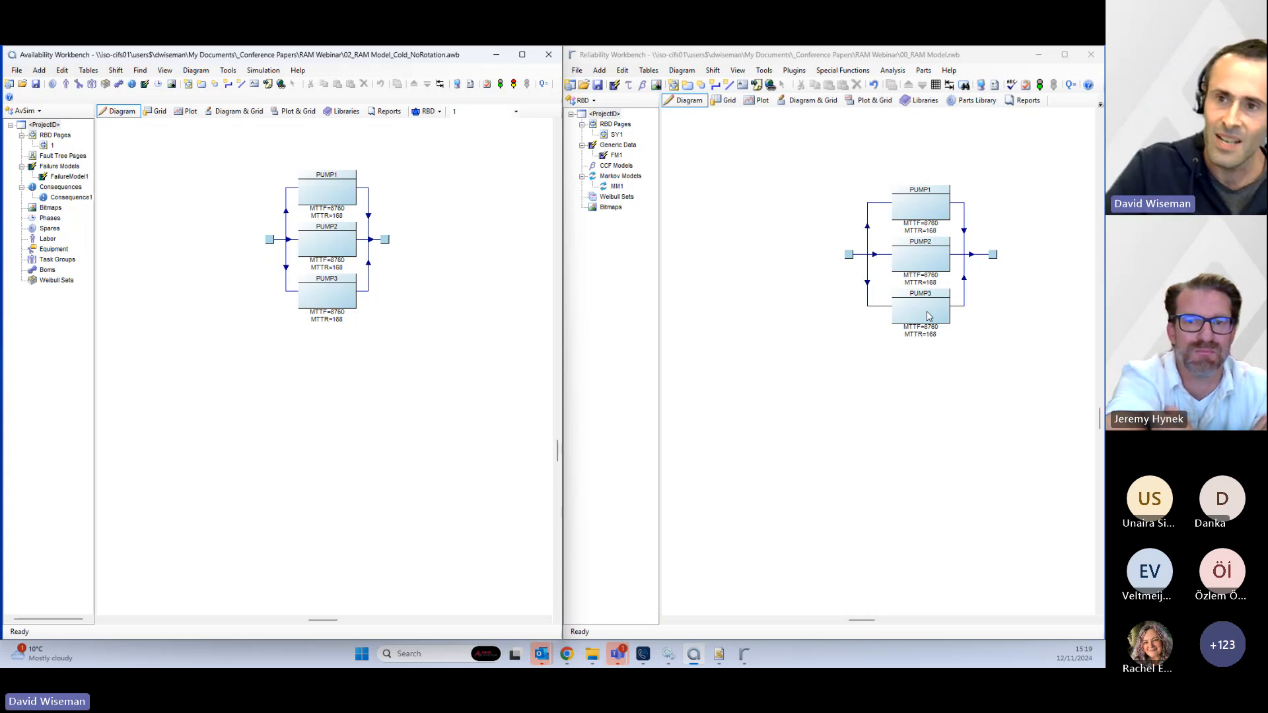
- Compare system 1's simulated total down time with the analytical total down time for SY1 in Reliability Workbench, then close the analytical summary
left_click(543, 85)
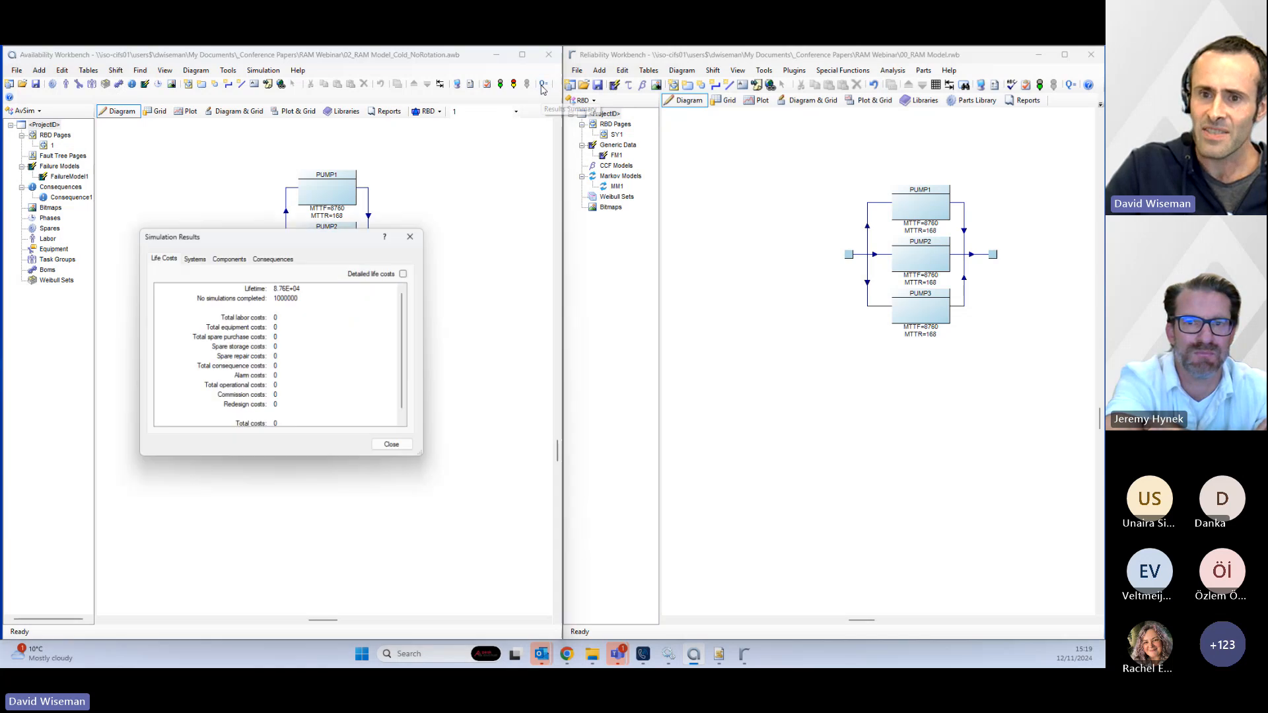
left_click(195, 258)
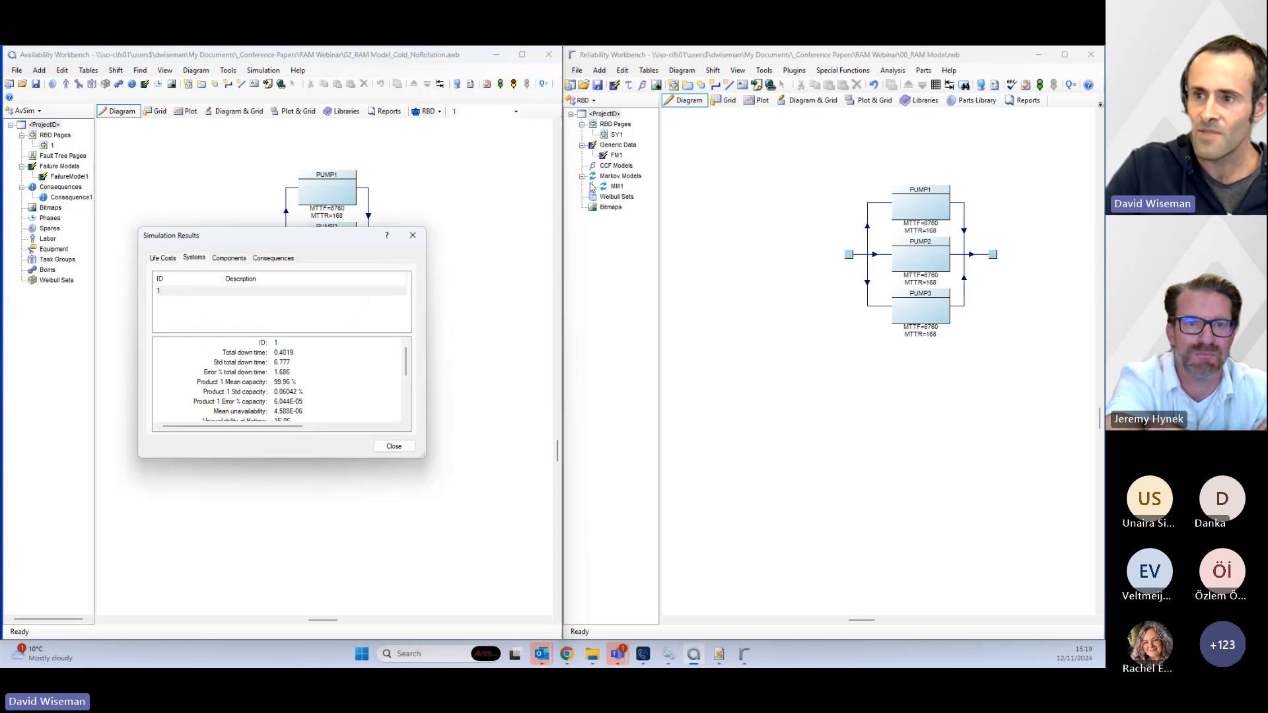
left_click(1070, 86)
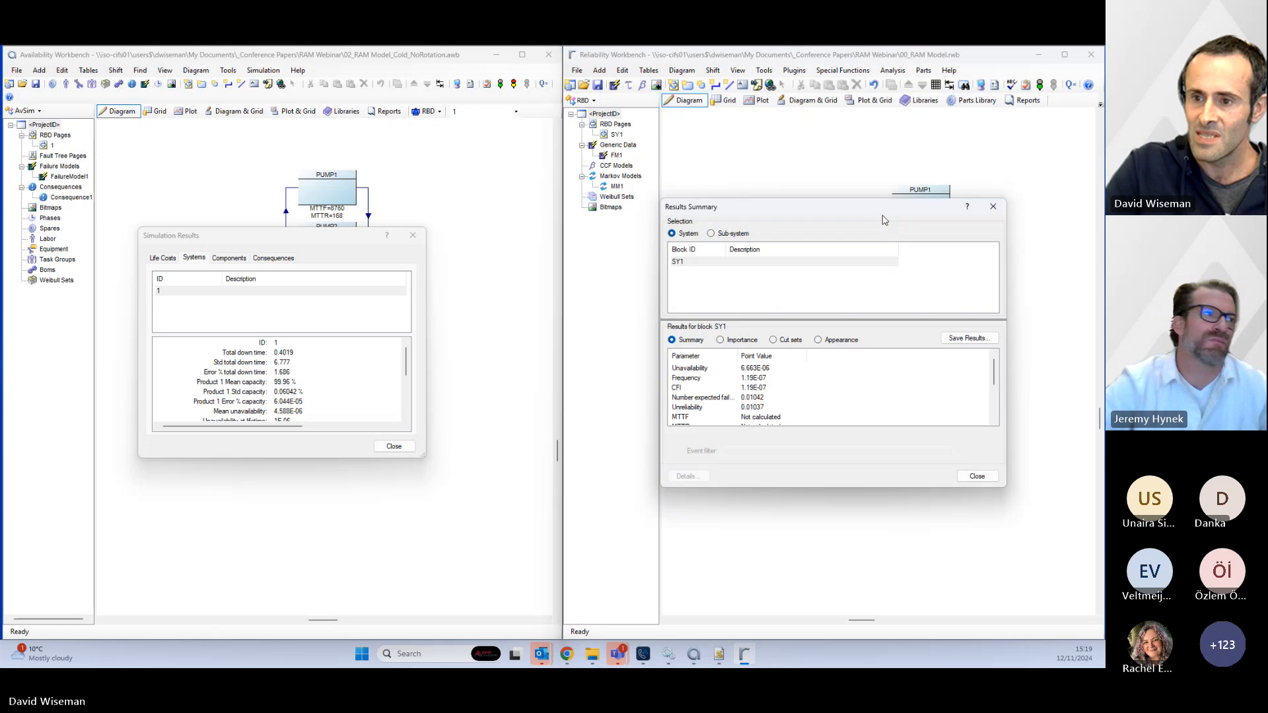
scroll(757, 383, "down", 2)
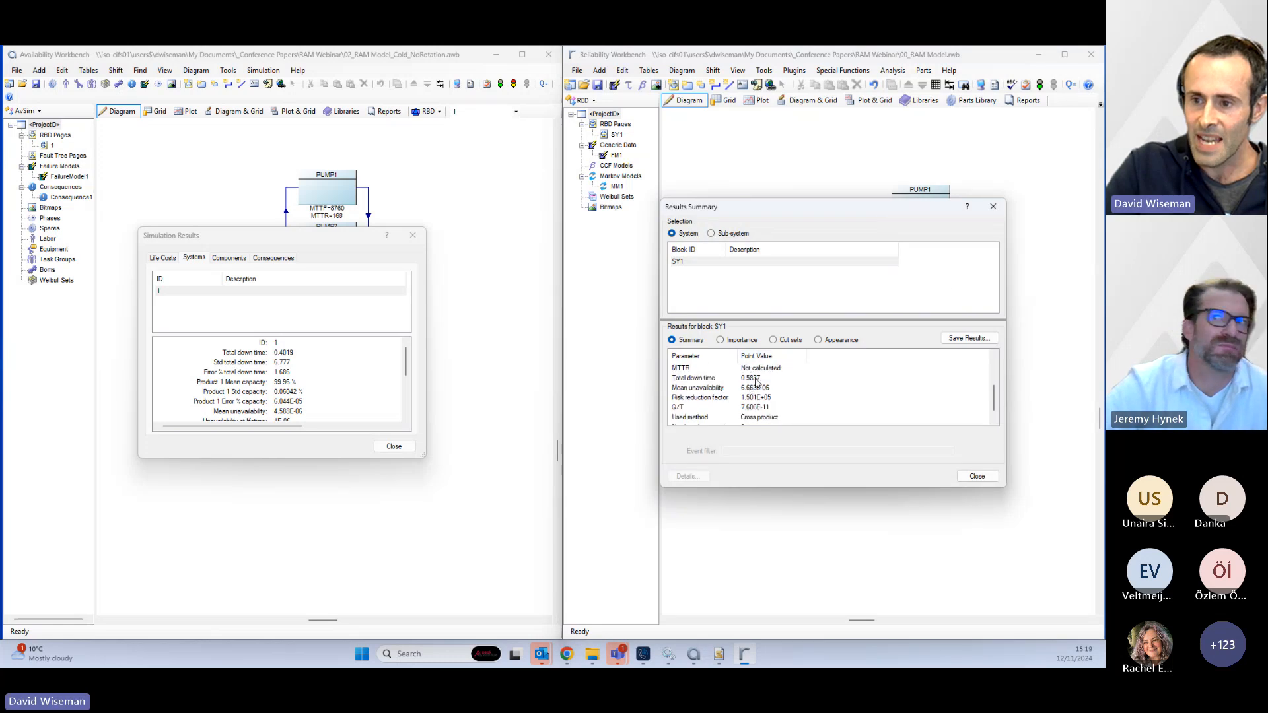
left_click(757, 381)
scroll(331, 398, "down", 1)
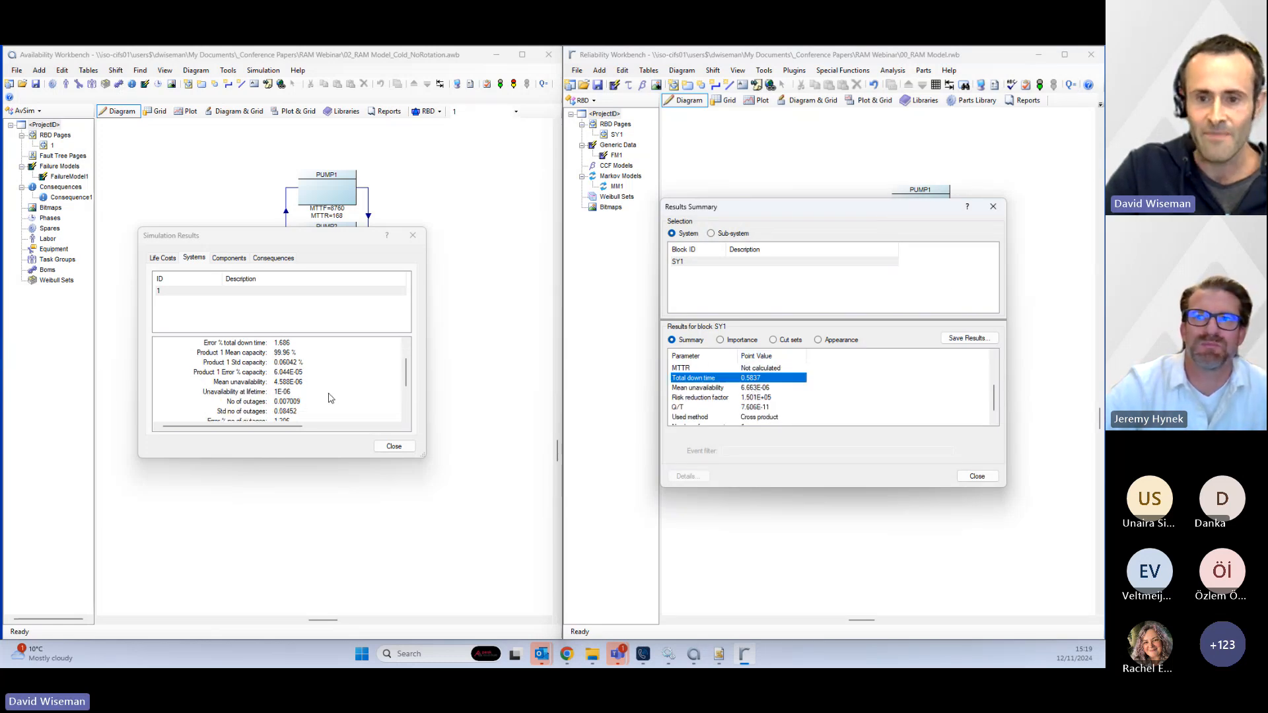
scroll(310, 389, "up", 1)
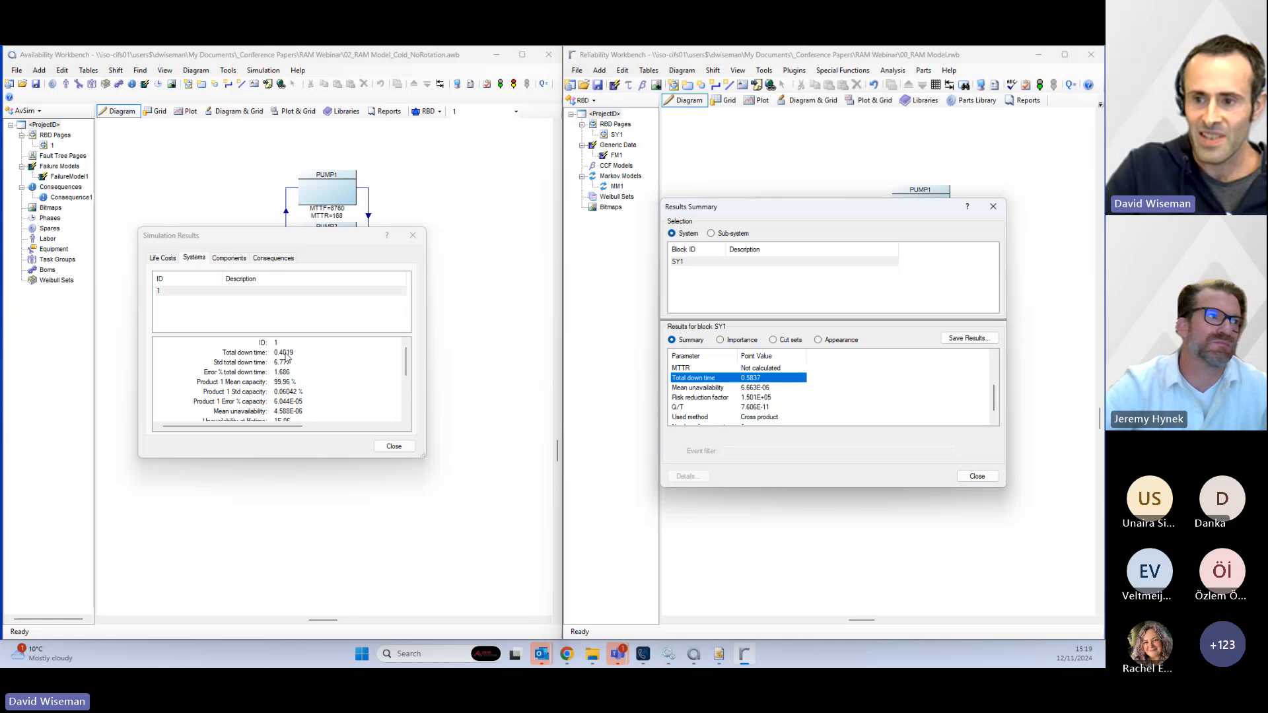
left_click(286, 355)
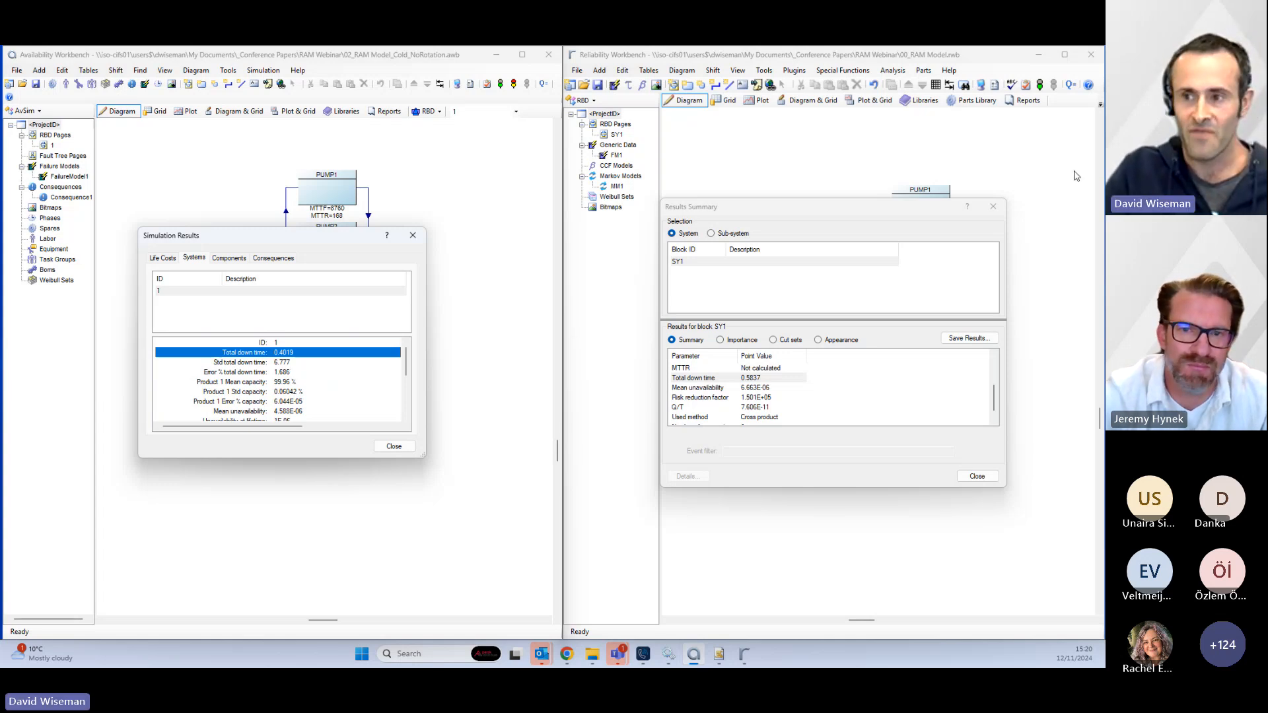
left_click(993, 206)
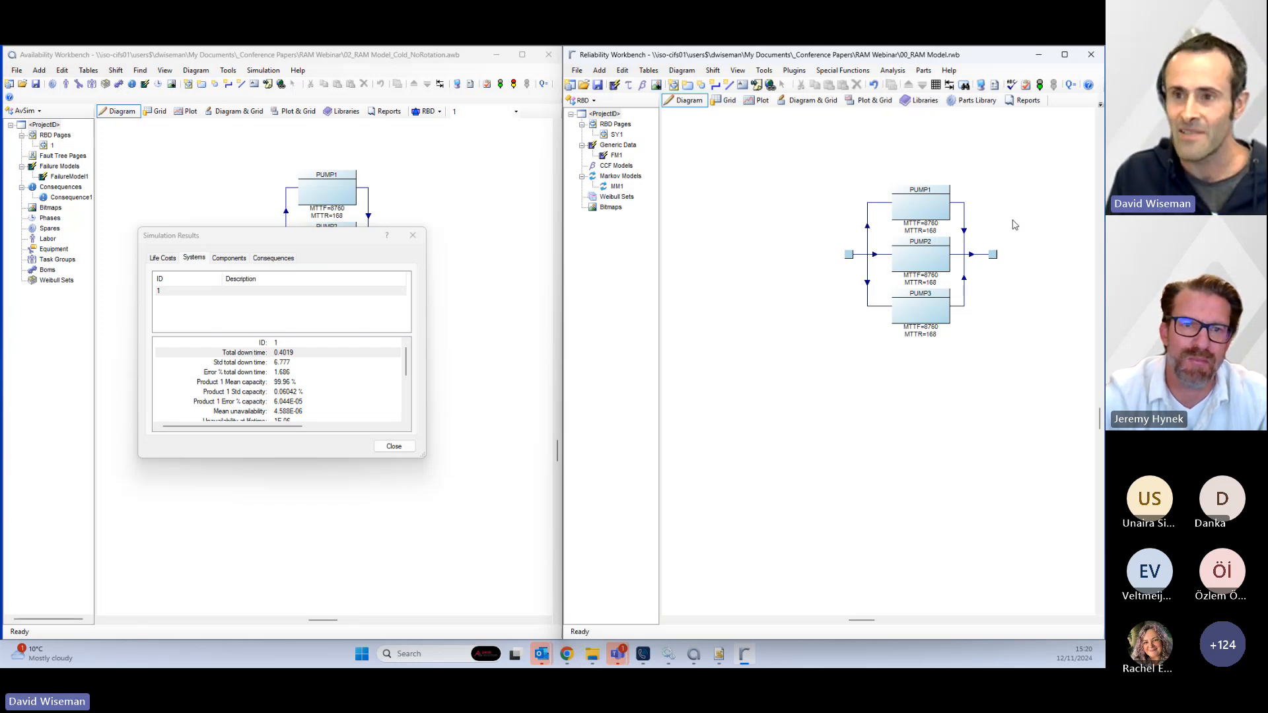
- Switch Reliability Workbench to the Markov module and view the whole state transition diagram of model MM1
left_click(590, 102)
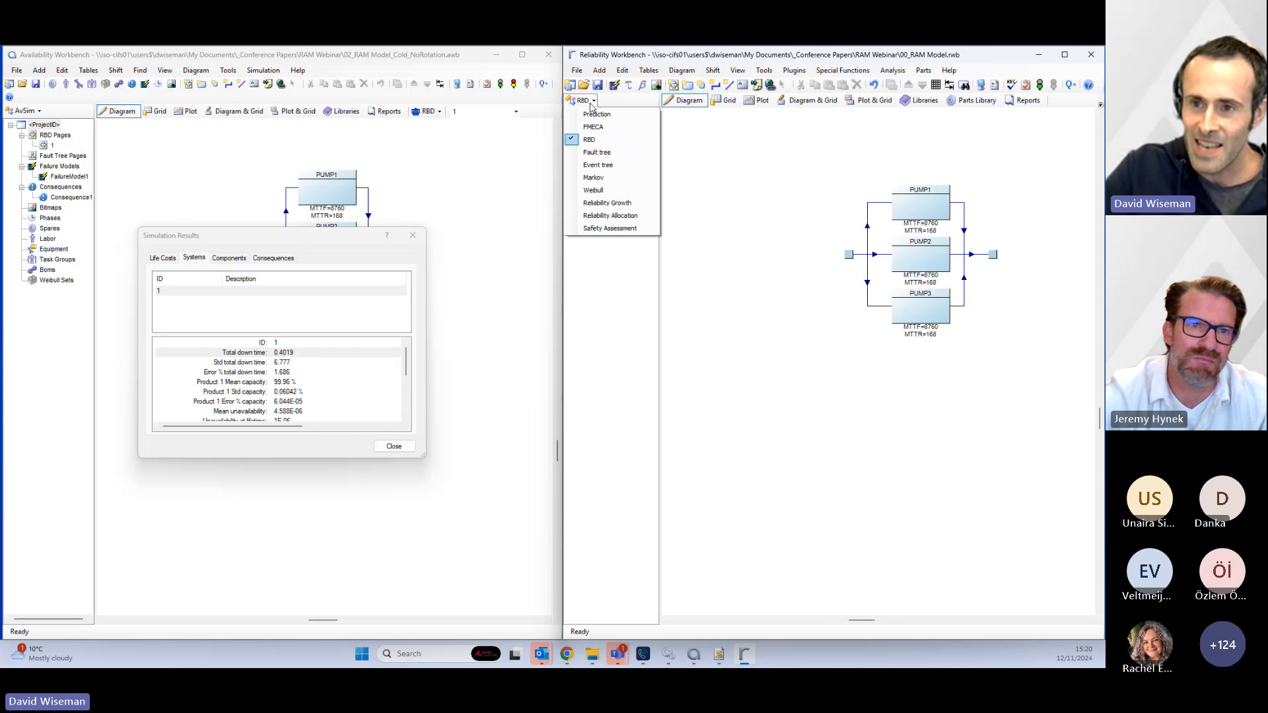
left_click(592, 179)
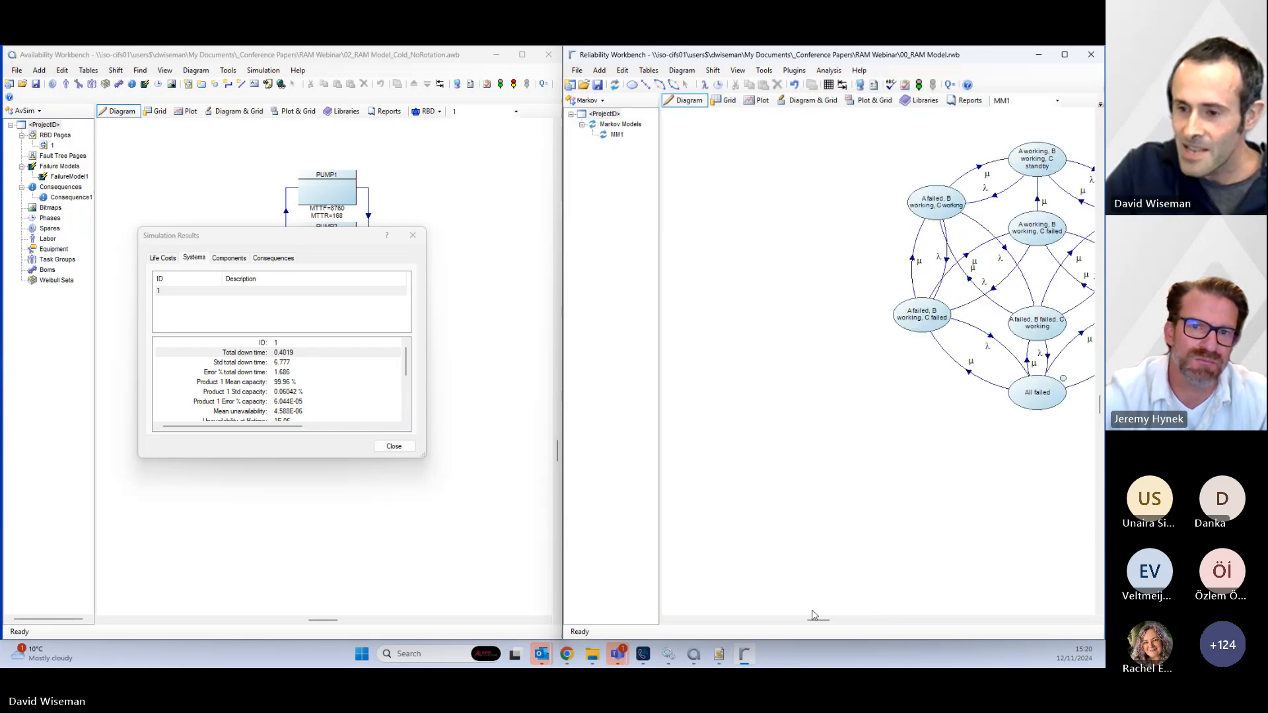
left_click_drag(813, 621, 881, 621)
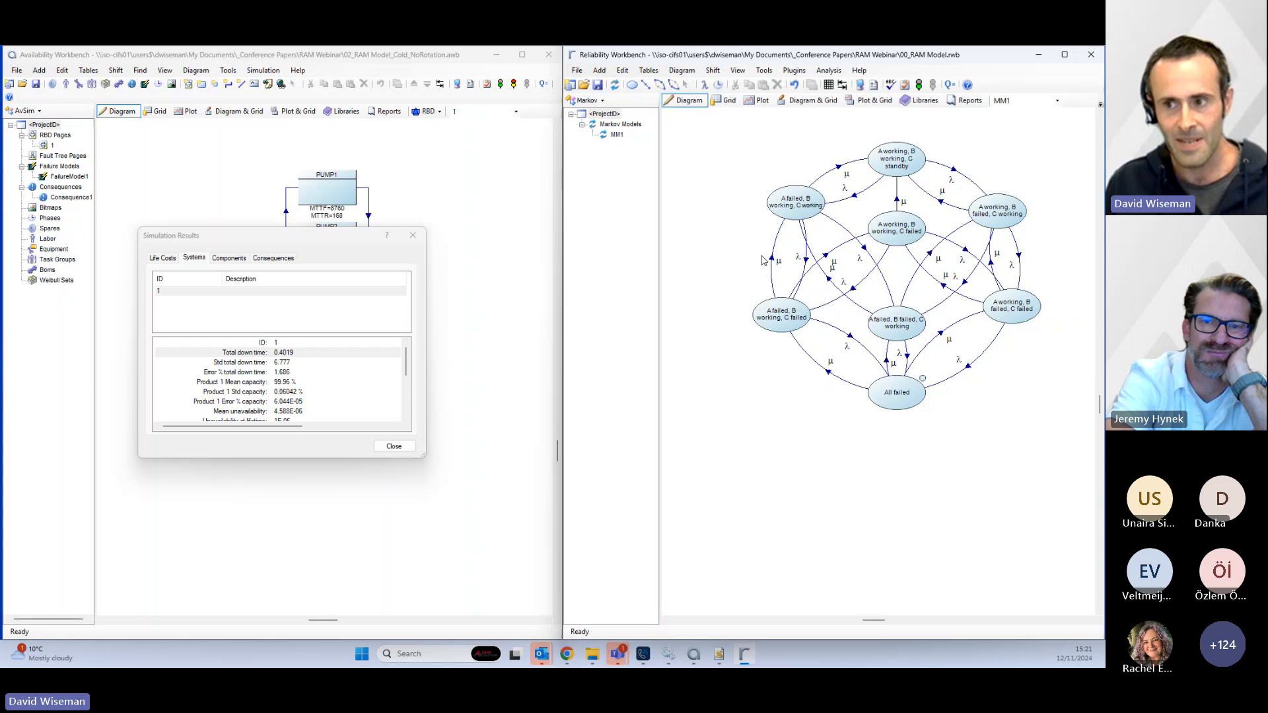
- Run the Markov analysis and show the results in MM1's model properties beside the simulation results
left_click(919, 85)
left_click(842, 266)
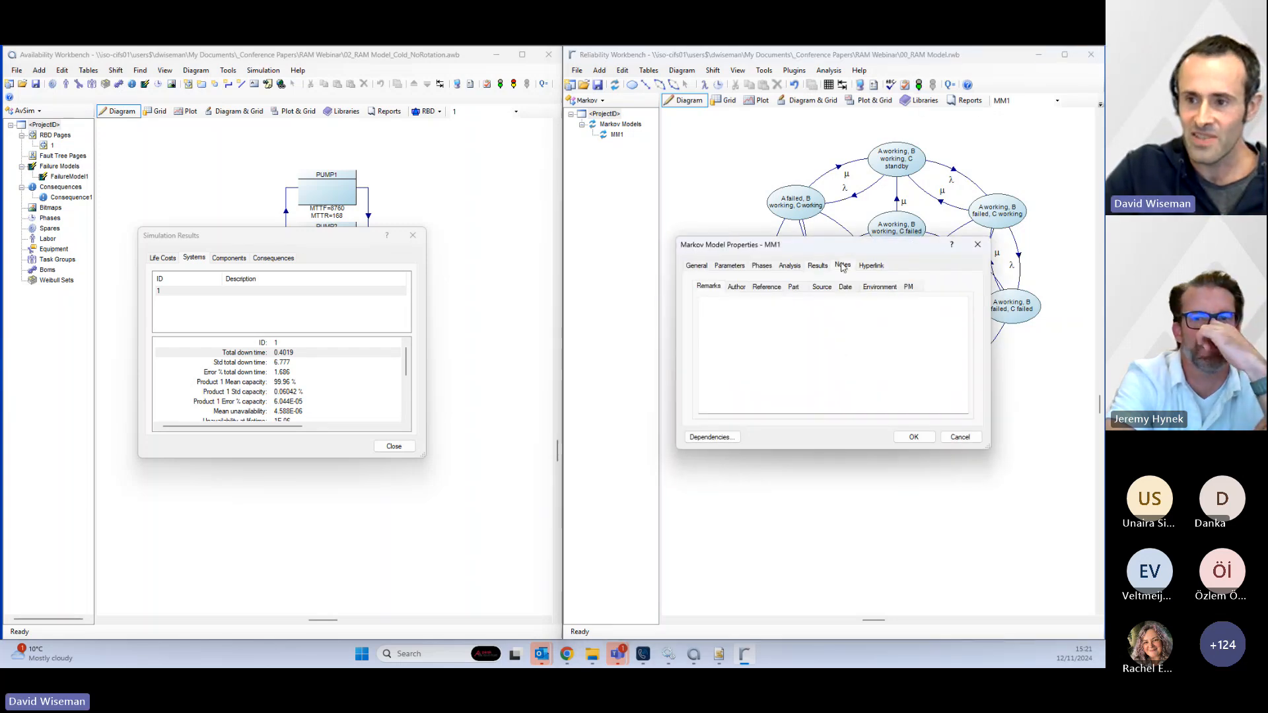
left_click(789, 265)
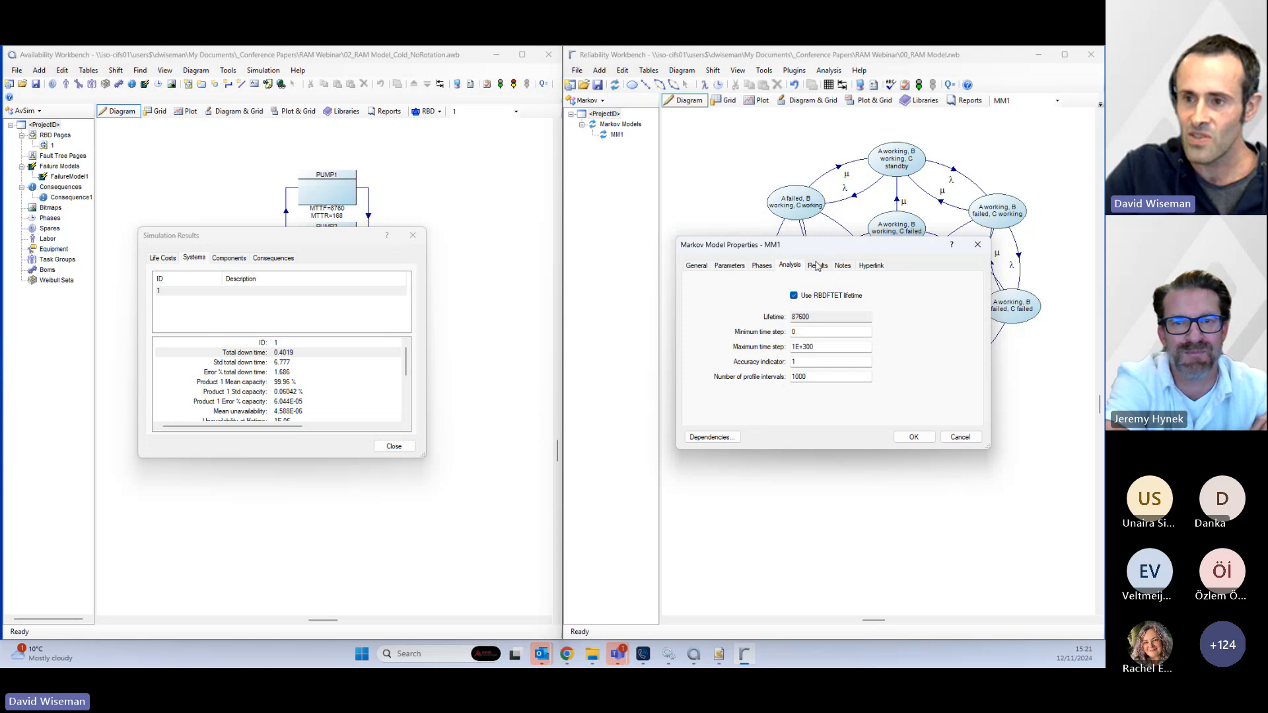
left_click(818, 265)
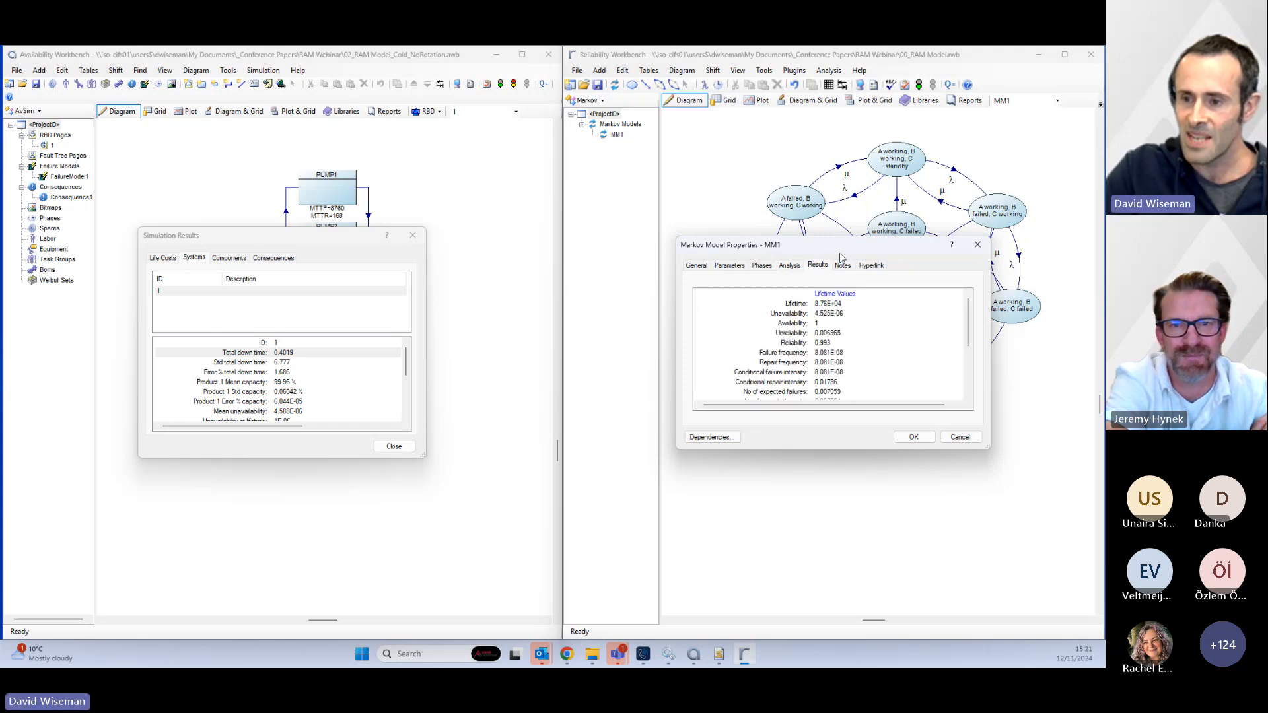
left_click_drag(840, 257, 733, 265)
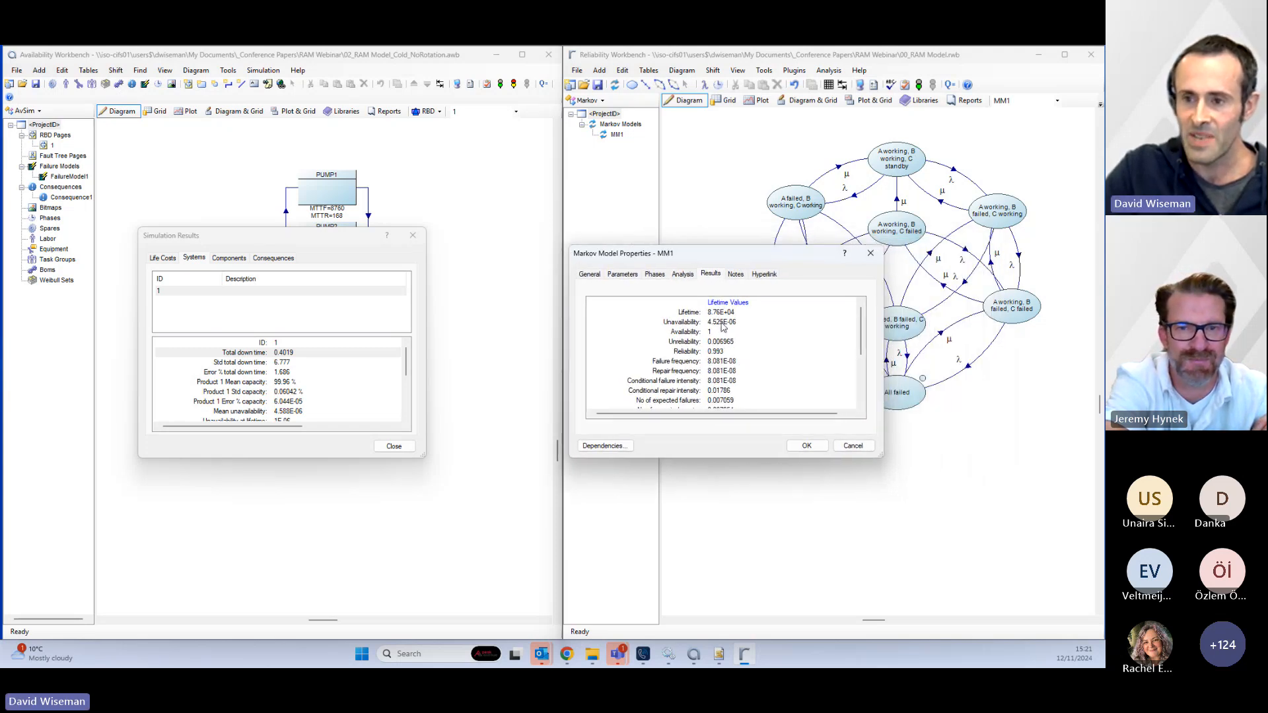
- Compare MM1's unavailability and mean unavailability with system 1's simulated mean unavailability, then close both results windows
left_click(723, 323)
scroll(309, 384, "down", 1)
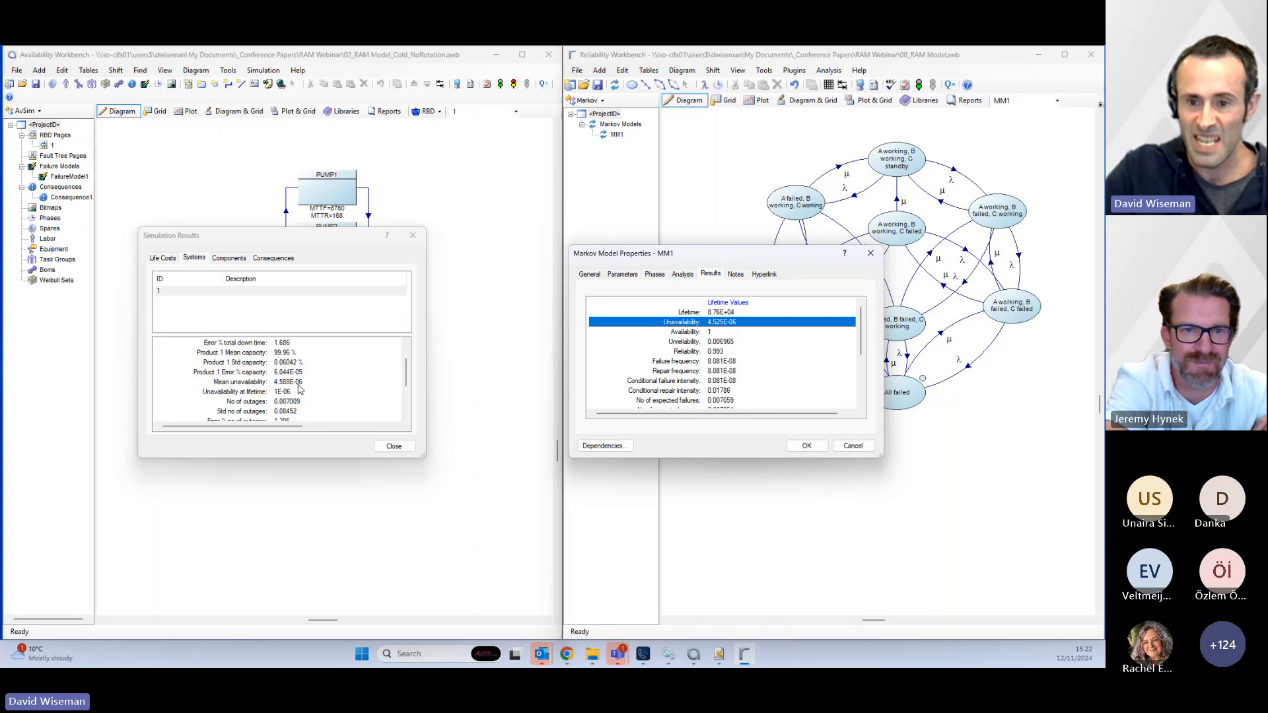
left_click(297, 384)
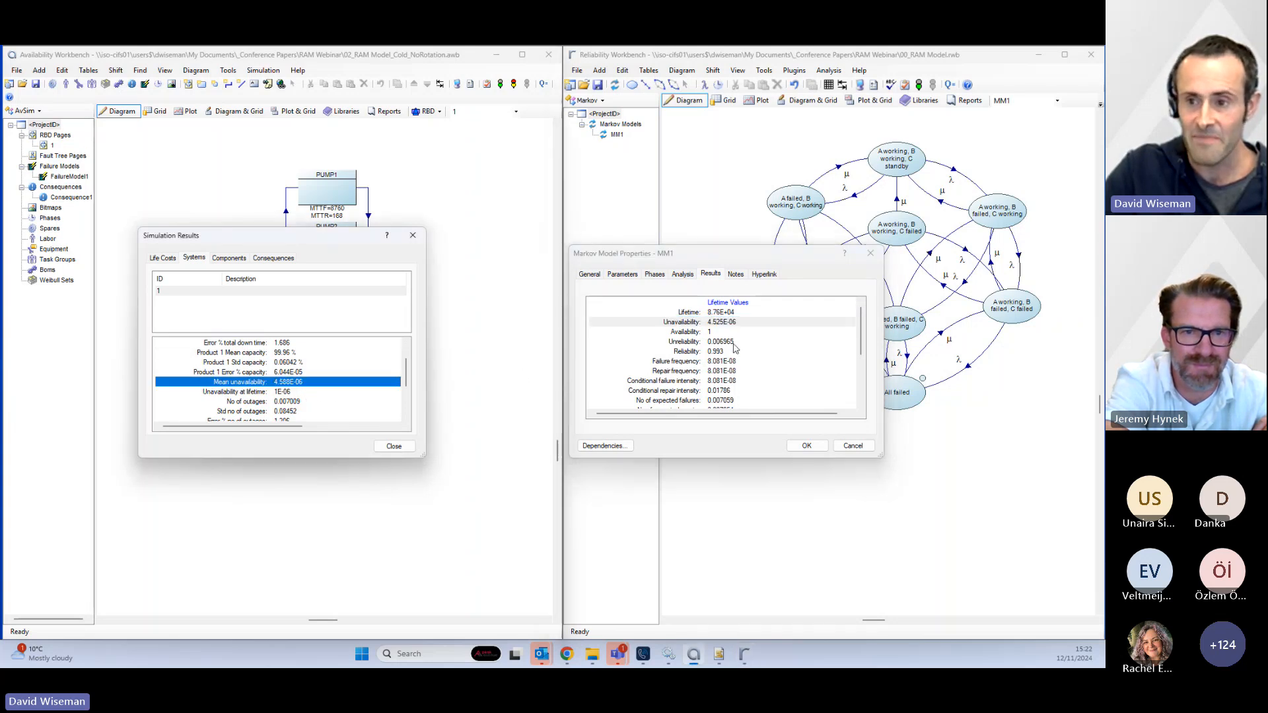
scroll(730, 348, "down", 3)
left_click(716, 361)
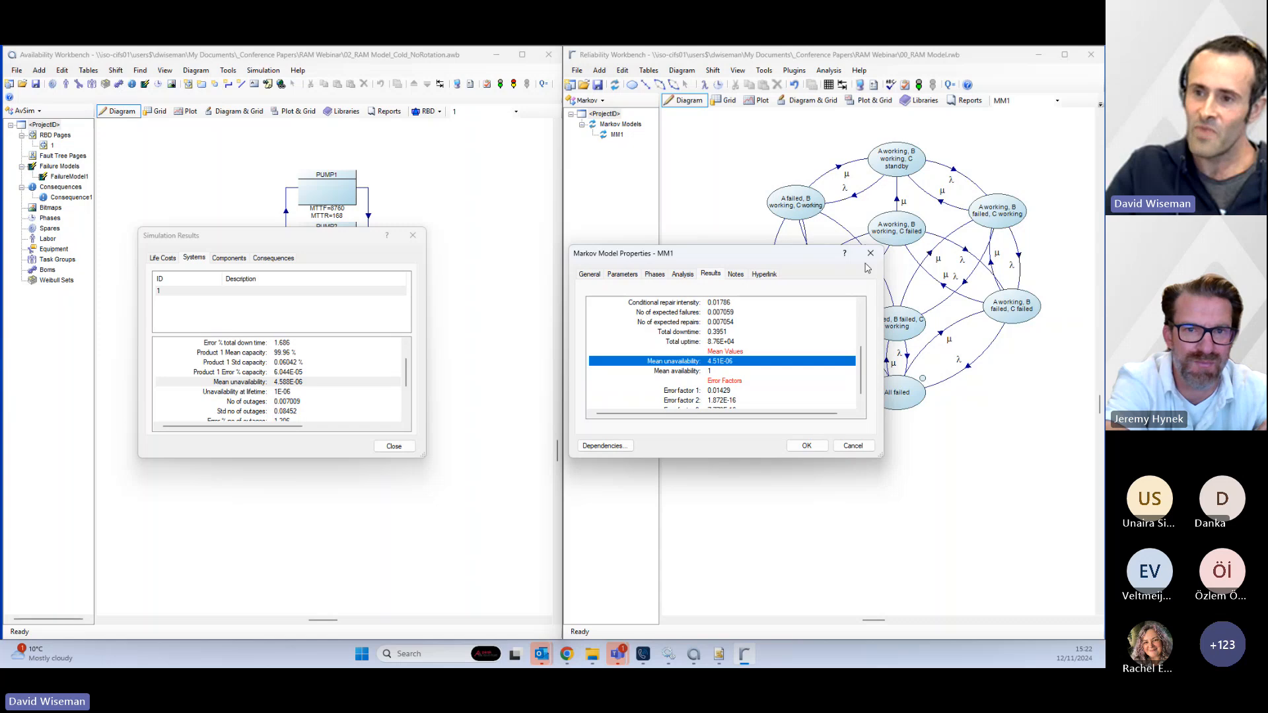
left_click_drag(803, 259, 898, 264)
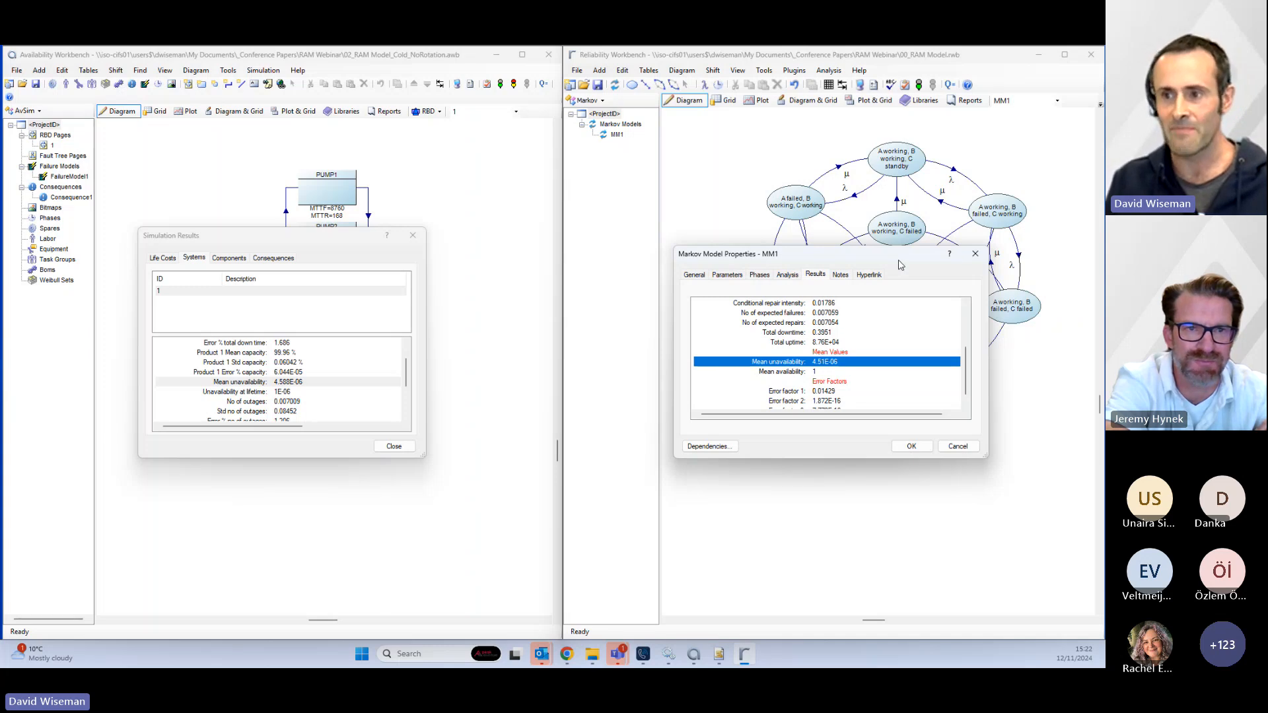
left_click(975, 253)
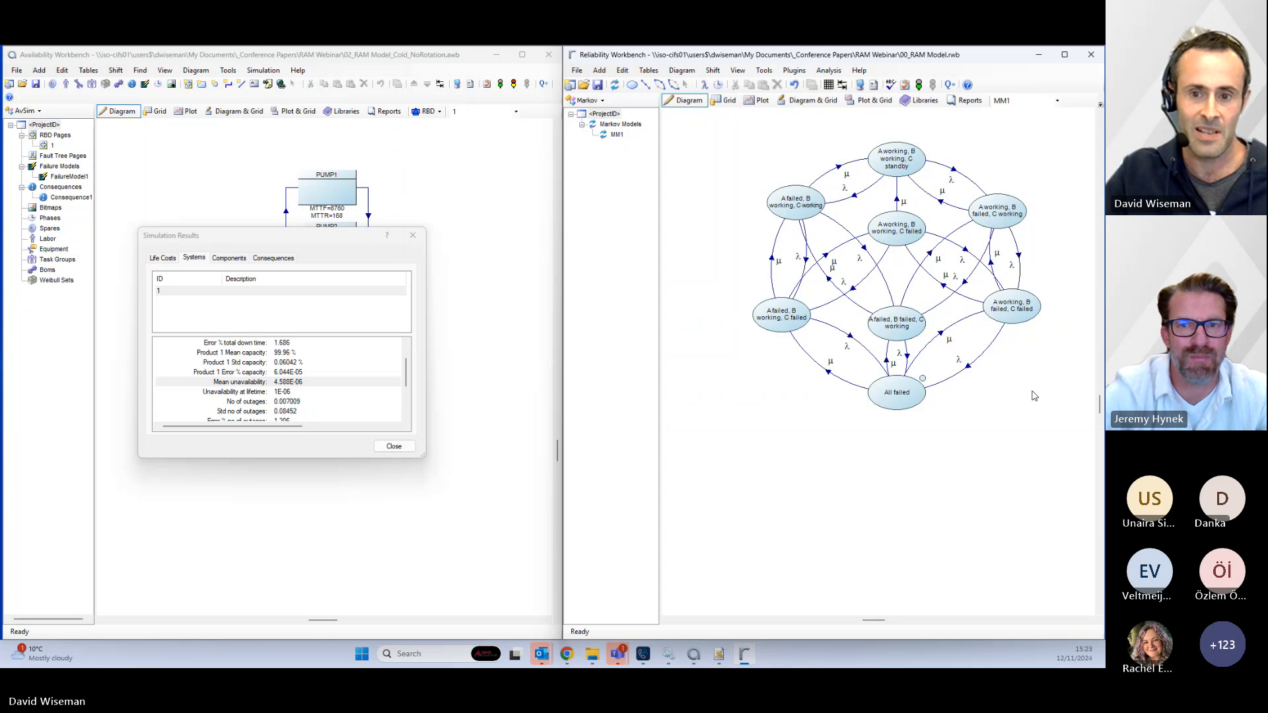
left_click(412, 235)
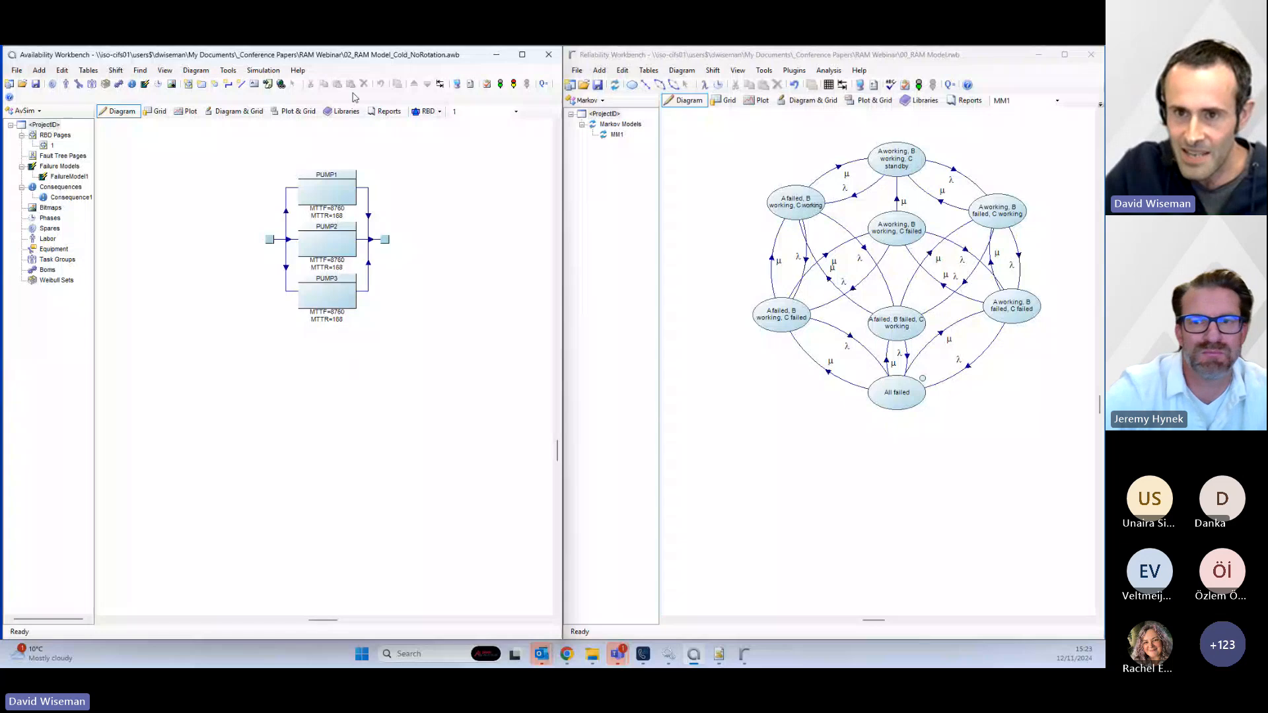
- Maximize Availability Workbench and open the project 03_RAM Model_Cold_Rotation.awb from the RAM Webinar folder
left_click_drag(357, 57, 528, 46)
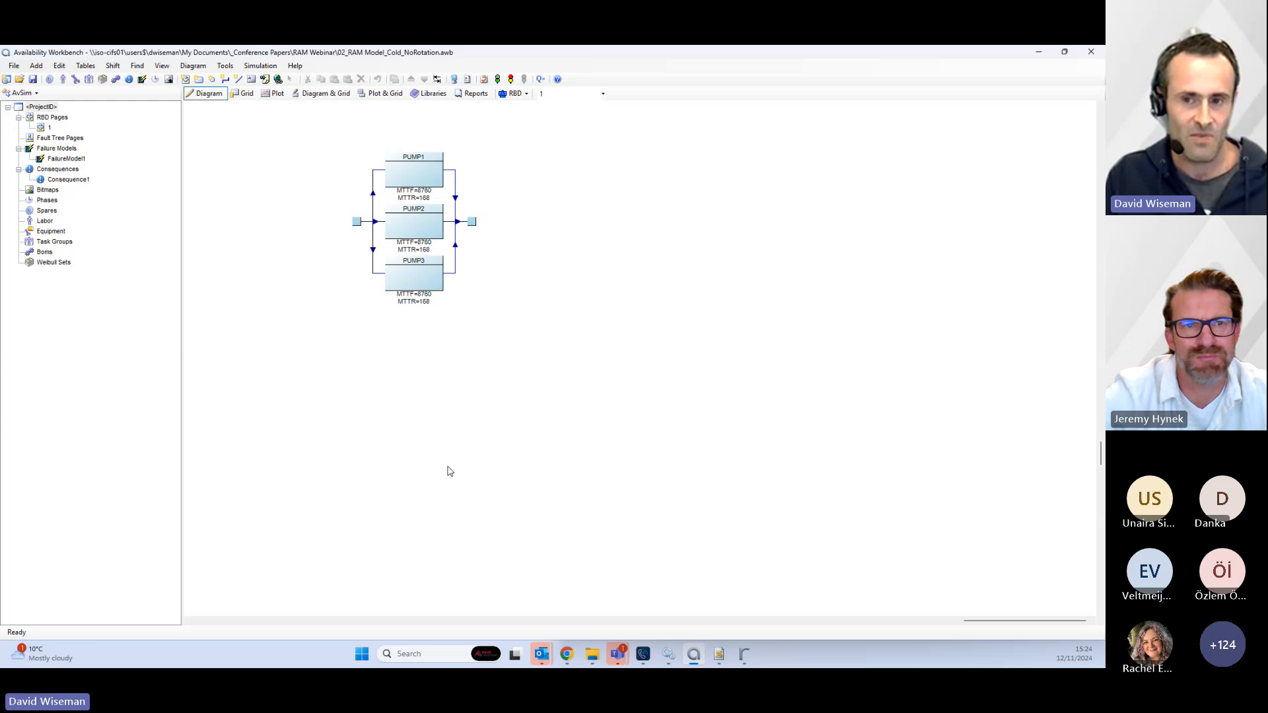
left_click(20, 79)
left_click(185, 188)
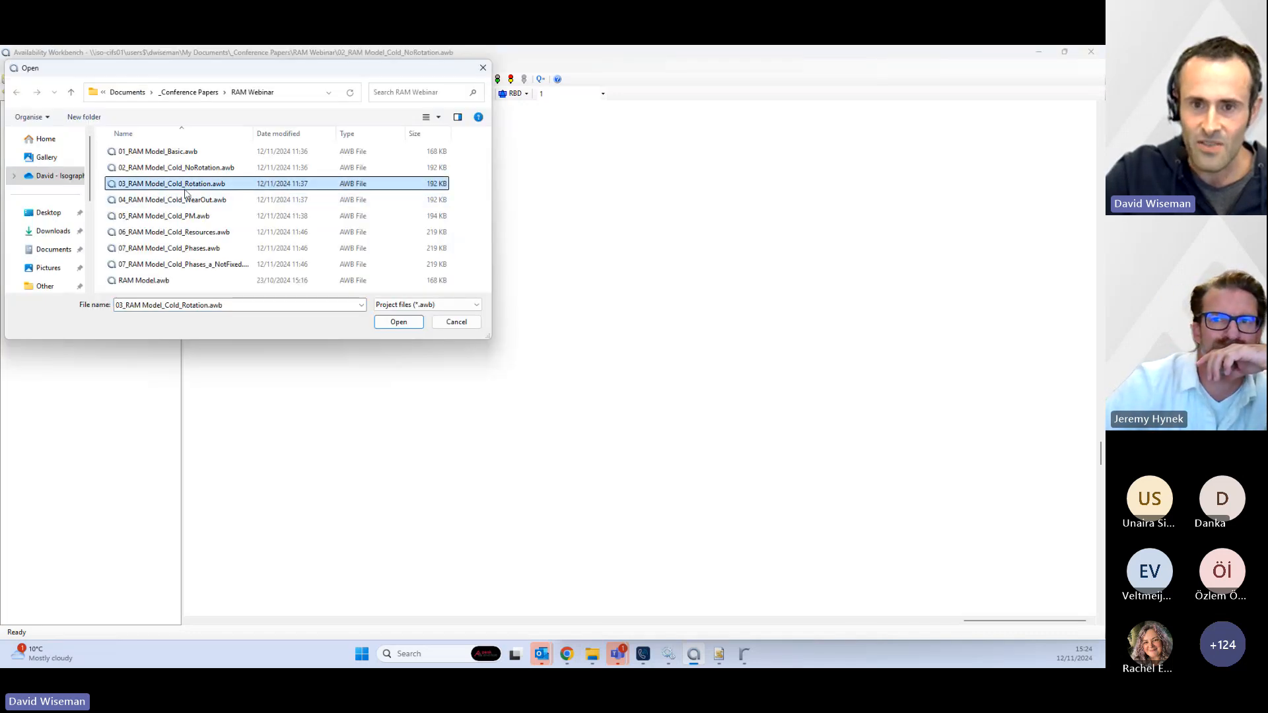
left_click(410, 322)
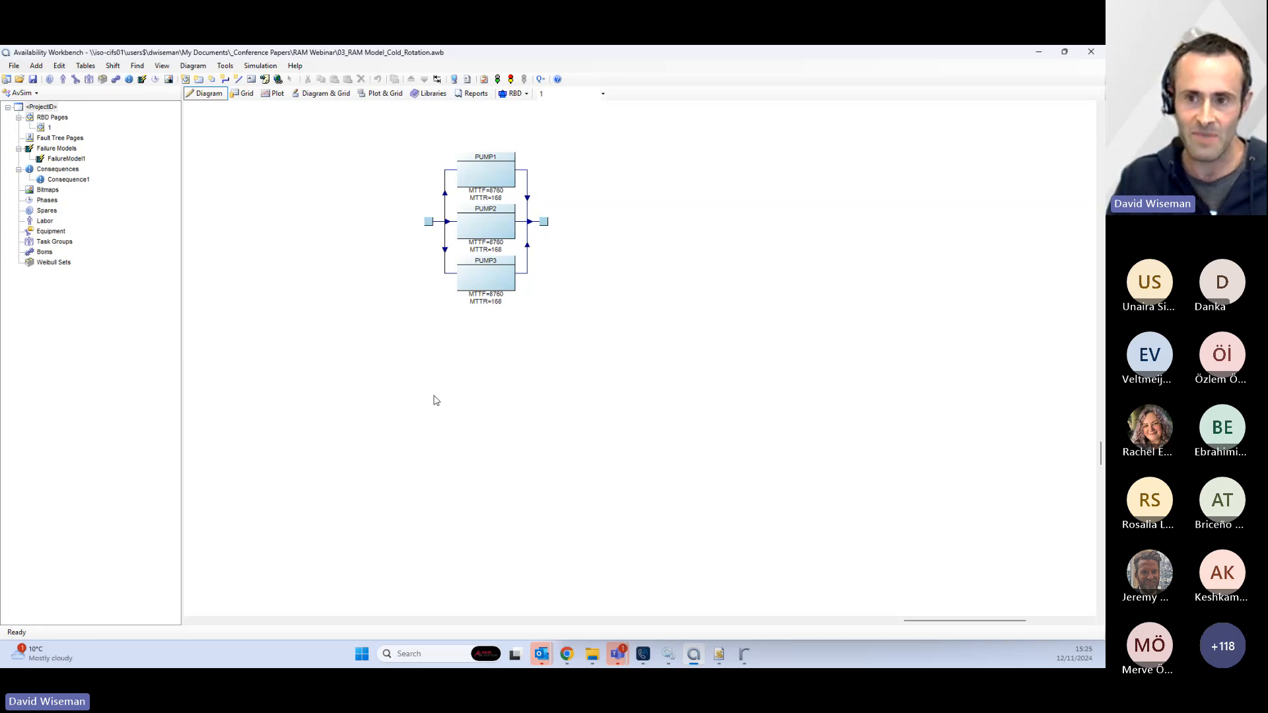
- Check the rotation rule in the properties of node 1.2 at the output of the pump diagram, leaving the node unedited
double_click(543, 223)
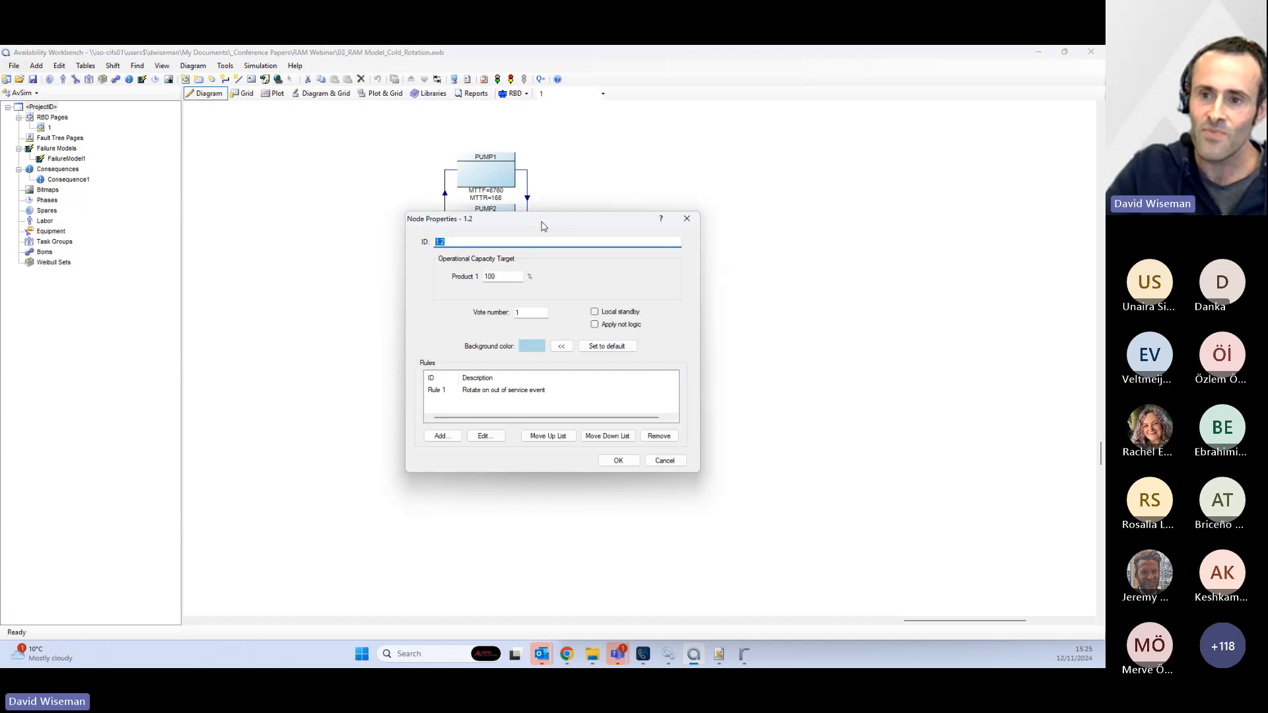
left_click_drag(543, 226, 532, 319)
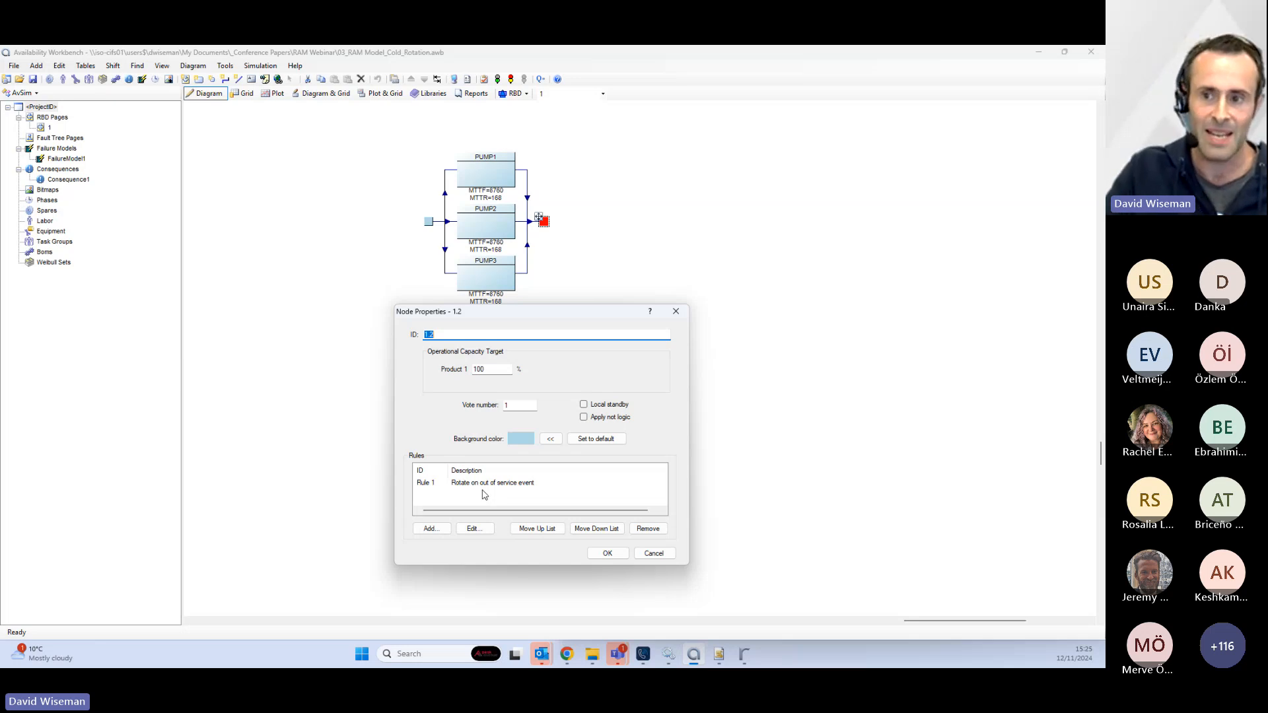
left_click(676, 312)
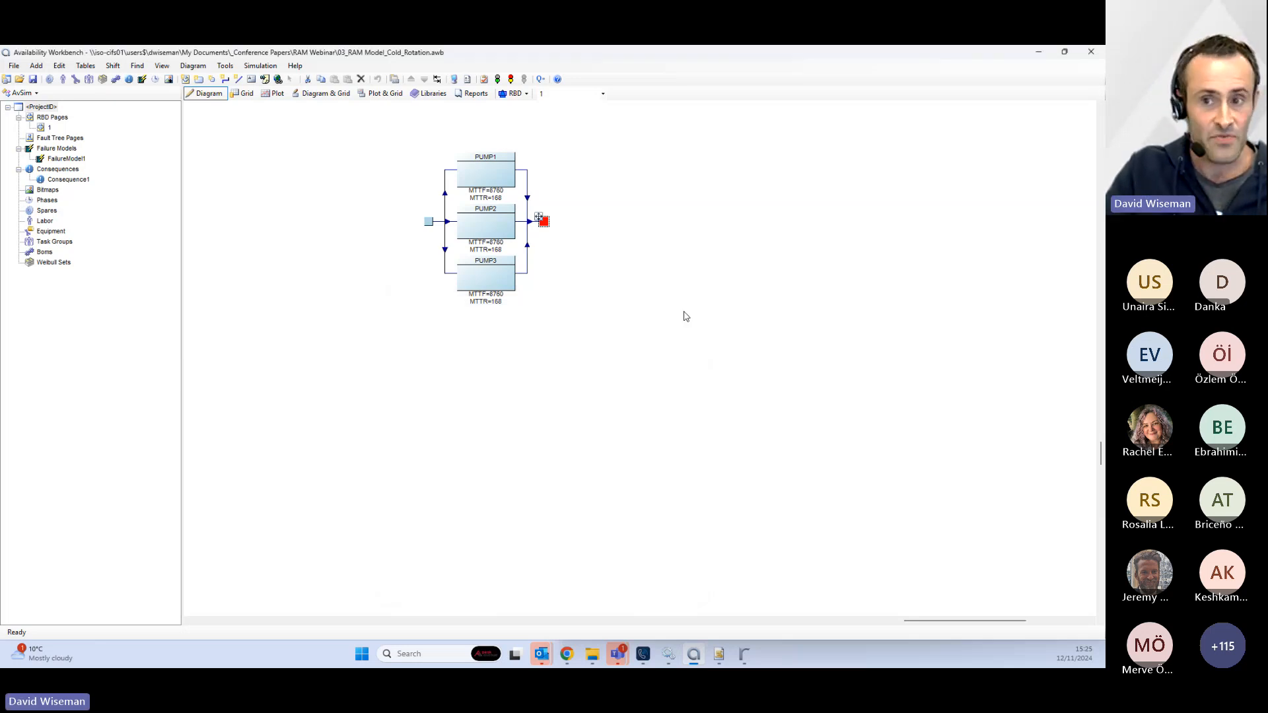
- Examine system 1's total down time in the simulation results of the rotation model and close the results
left_click(540, 79)
left_click(465, 257)
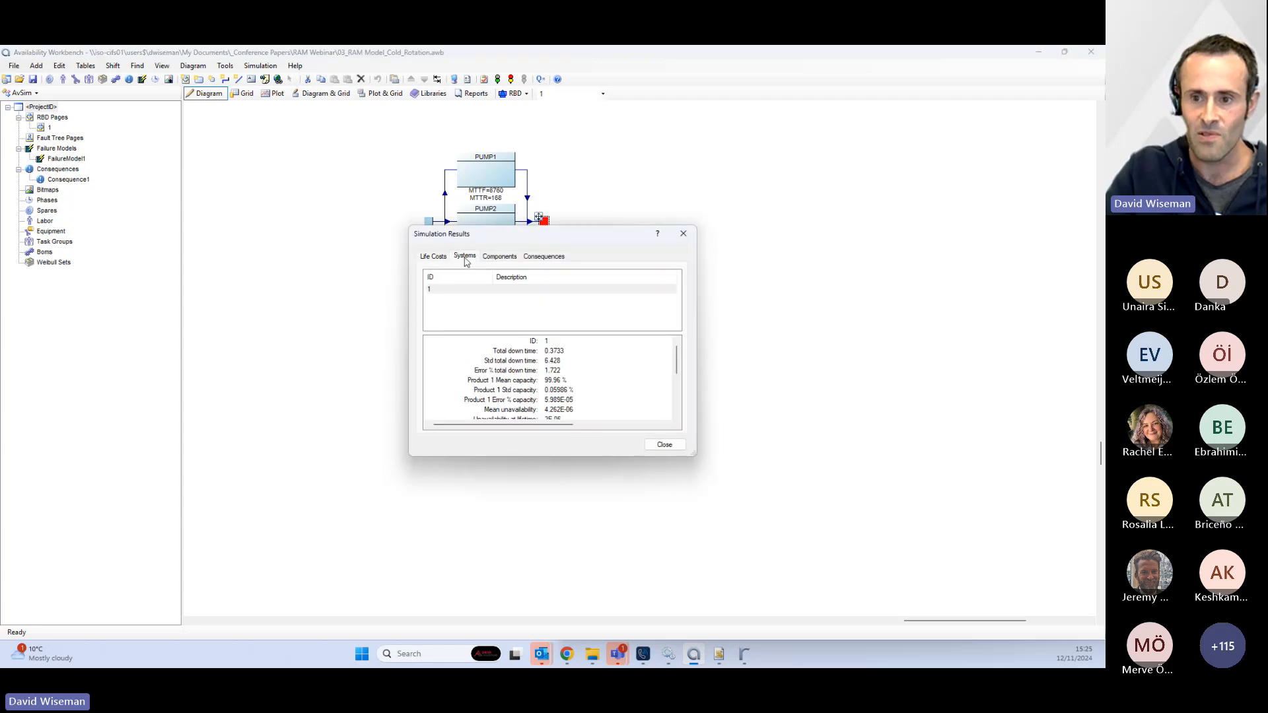
left_click(555, 352)
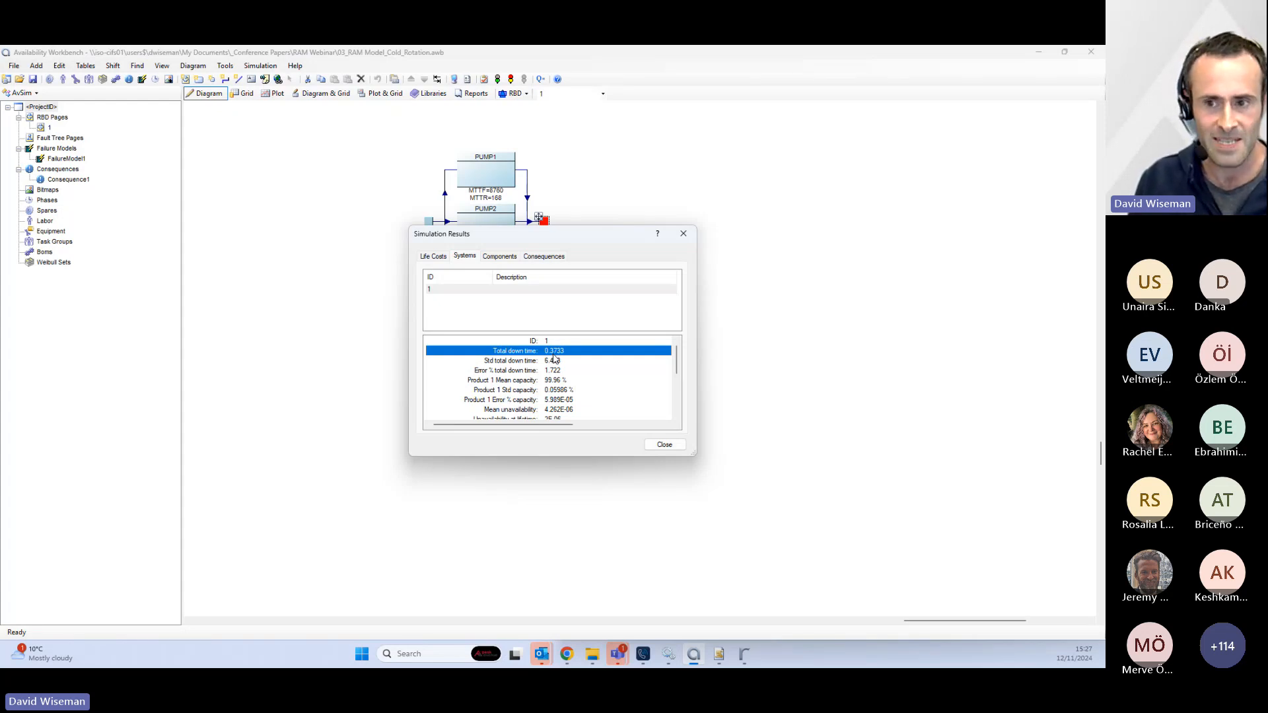
left_click(683, 234)
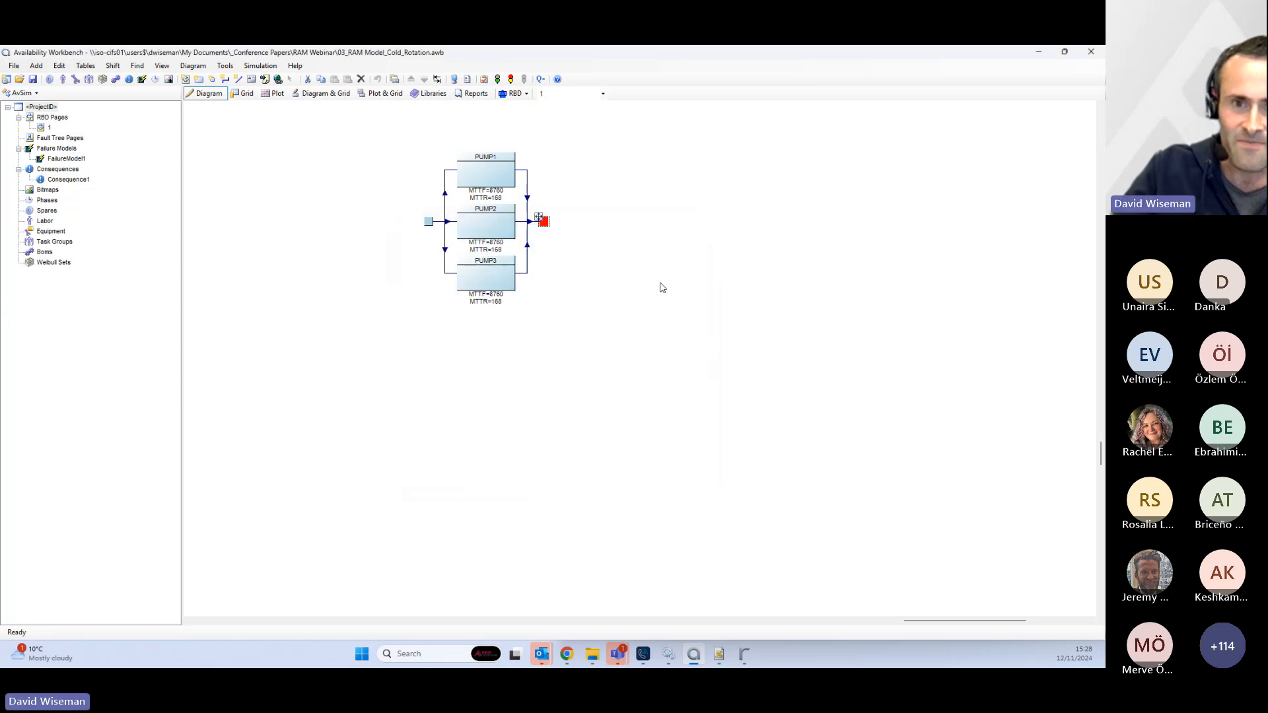
- Open the project 04_RAM Model_Cold_WearOut.awb from the RAM Webinar folder
left_click(21, 81)
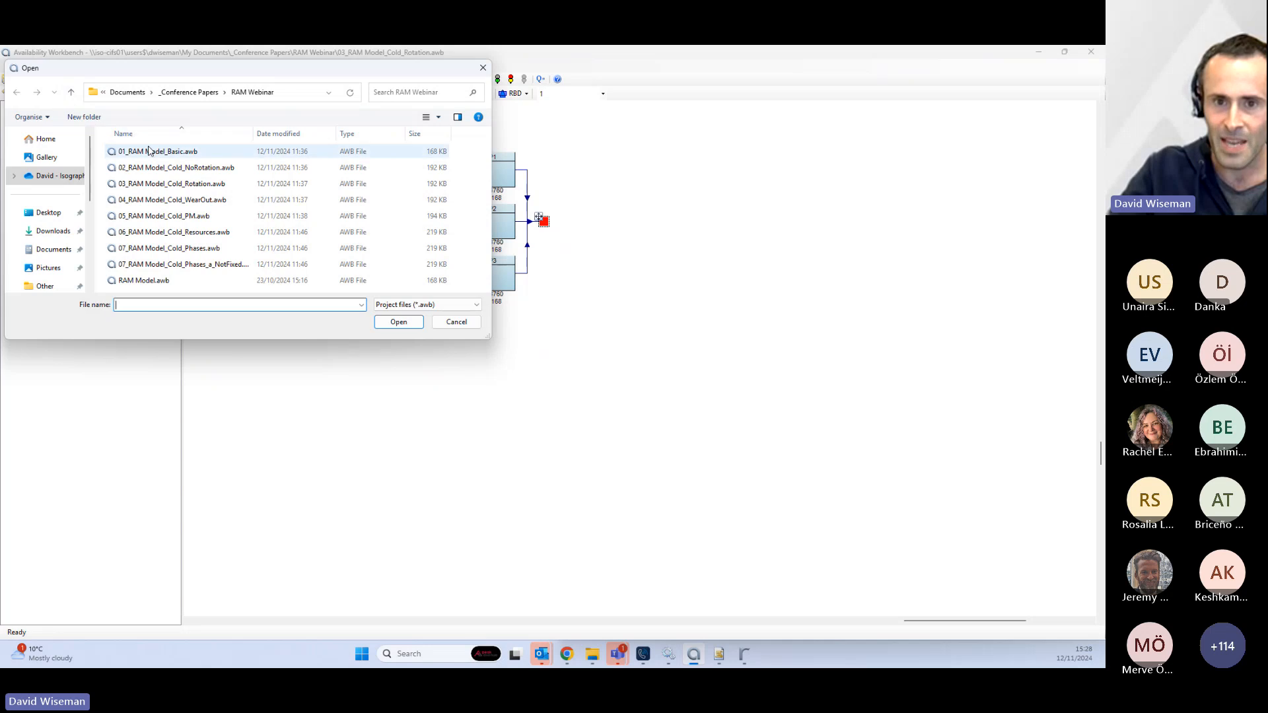
left_click(173, 200)
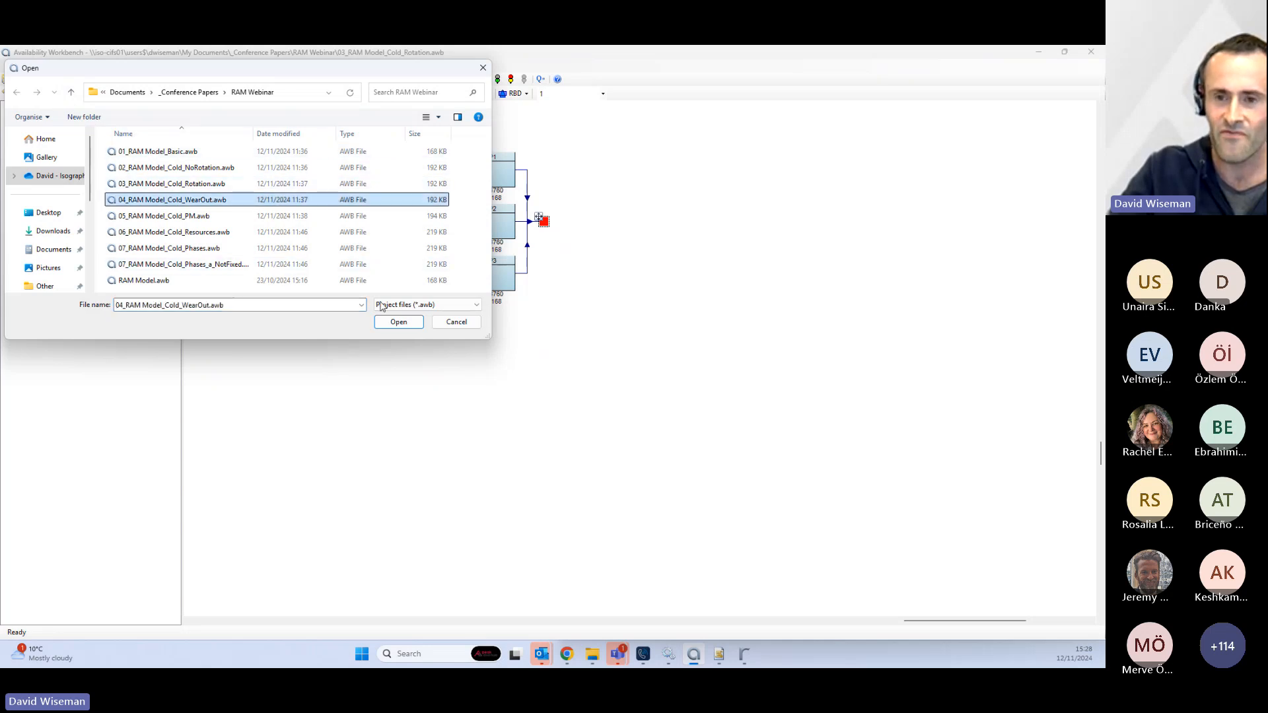
left_click(399, 322)
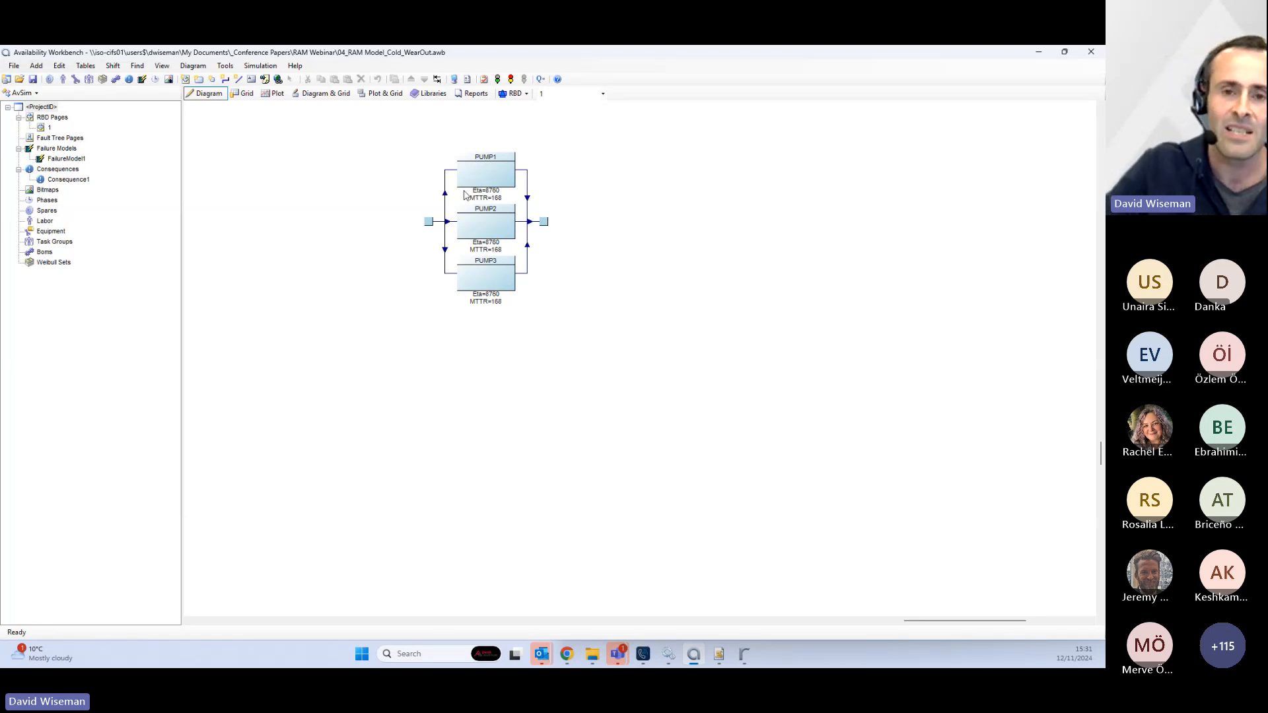
- Show the failure distribution settings of FailureModel1, with its properties window moved clear of the pump diagram
left_click(66, 160)
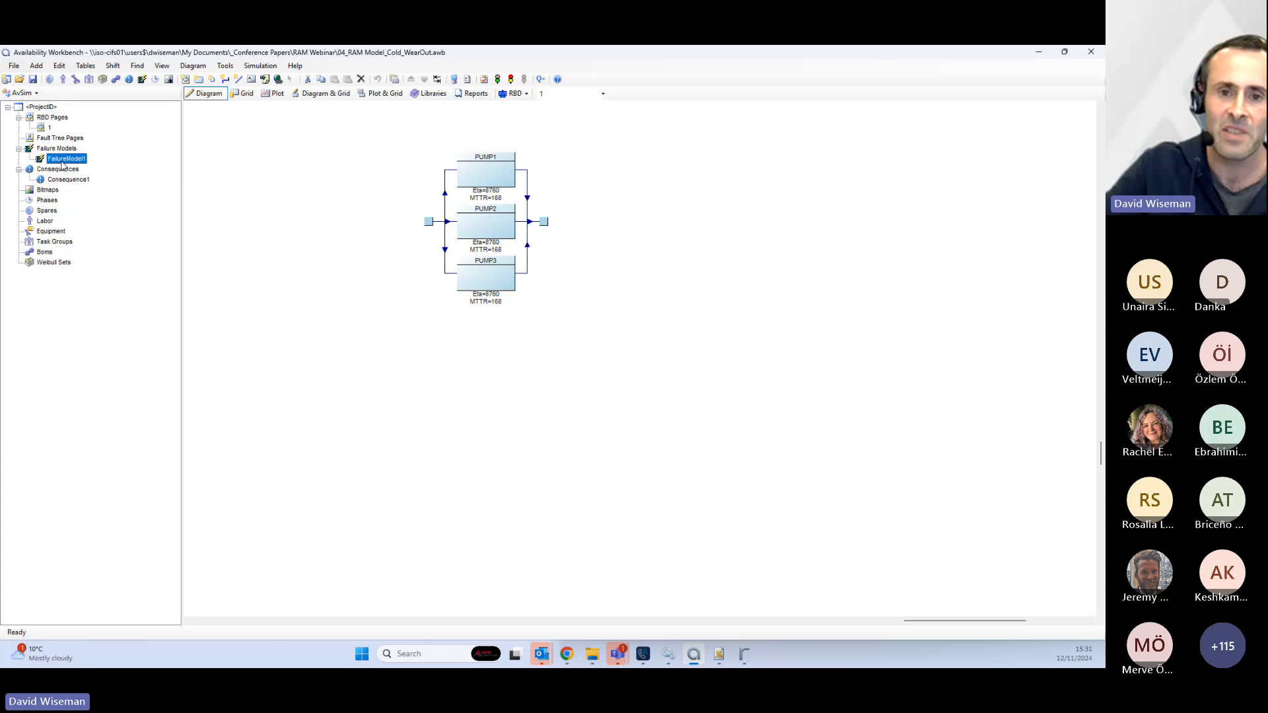
double_click(66, 160)
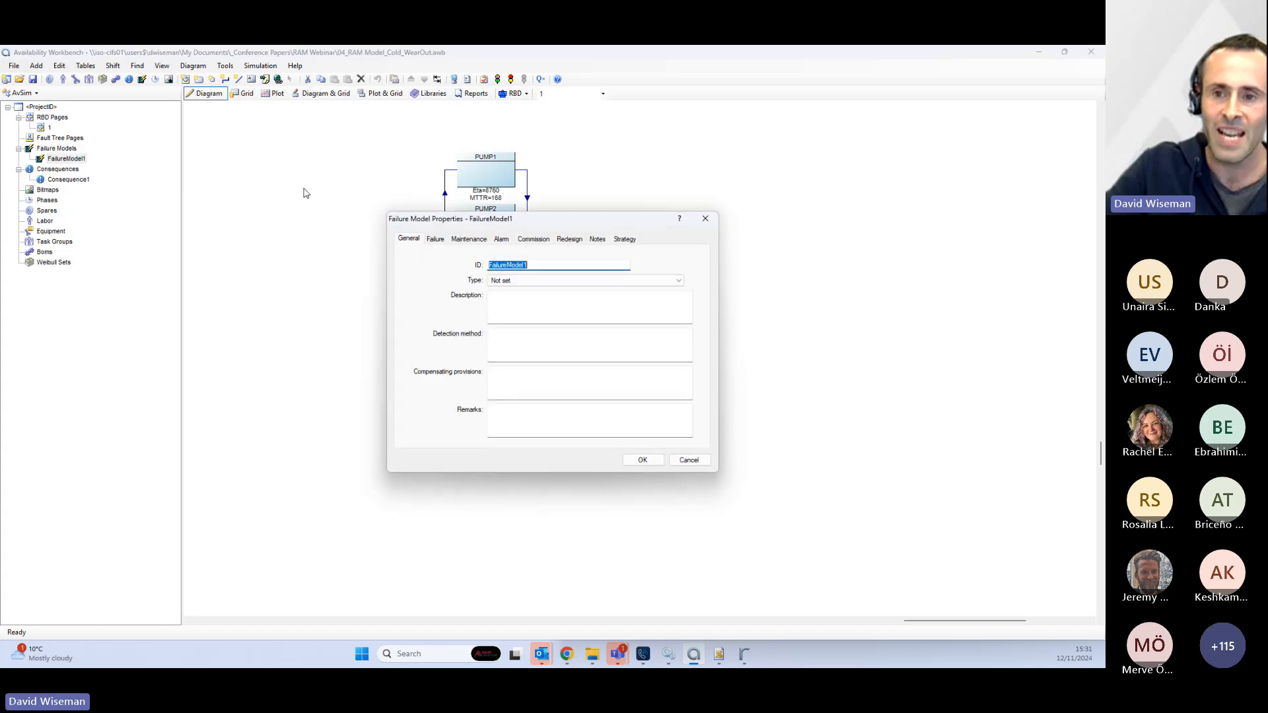
left_click_drag(519, 217, 238, 188)
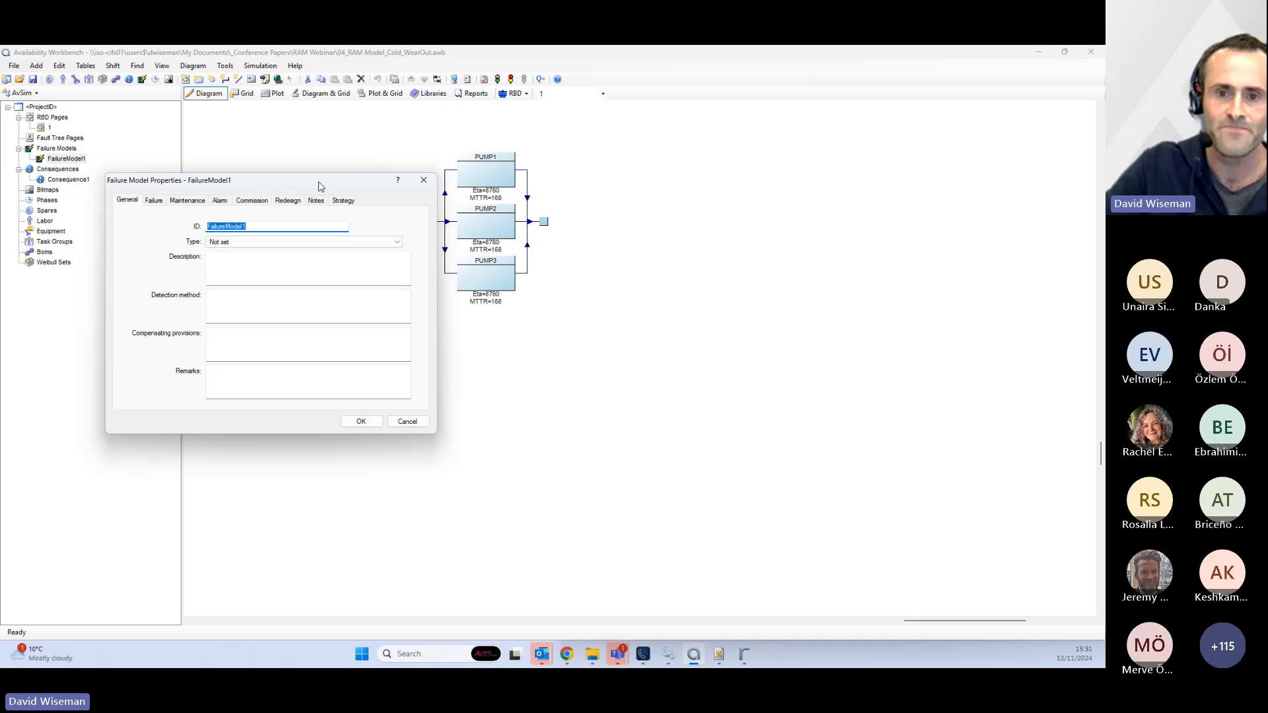
left_click_drag(320, 186, 283, 172)
left_click(121, 187)
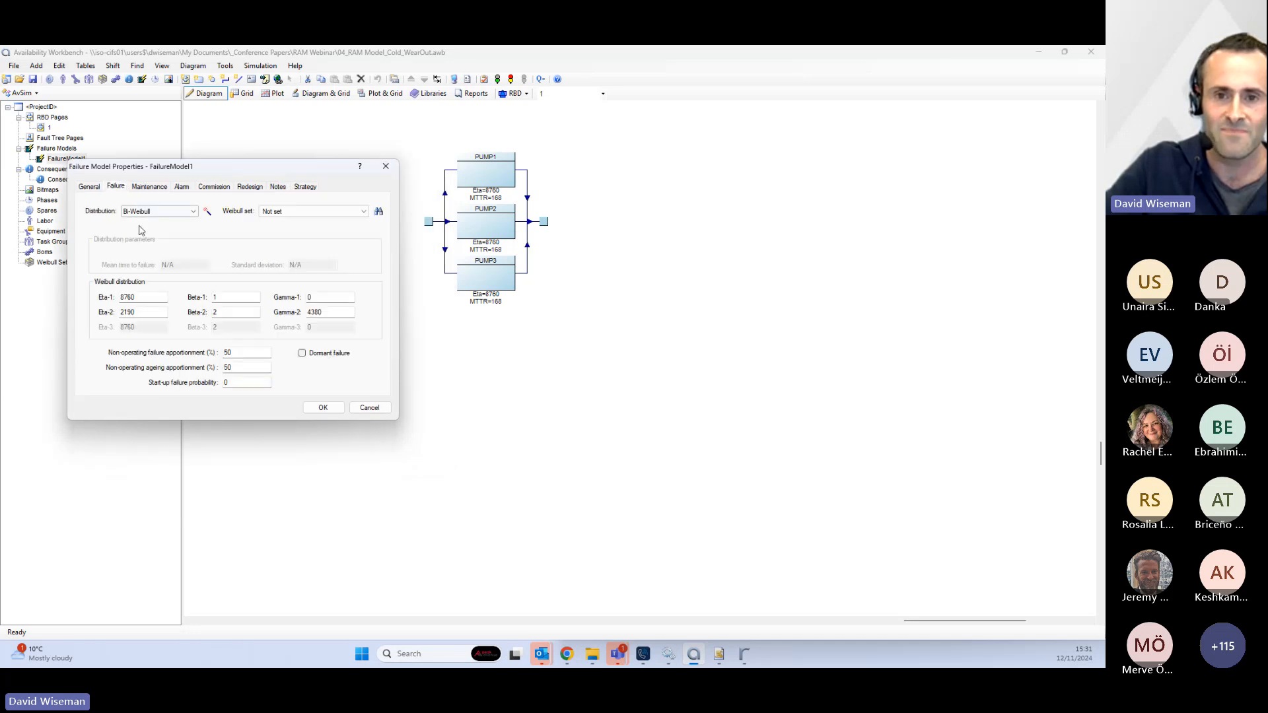
- Switch FailureModel1's distribution to Exponential to view its mean time to failure, and set it back to Bi-Weibull
left_click(142, 213)
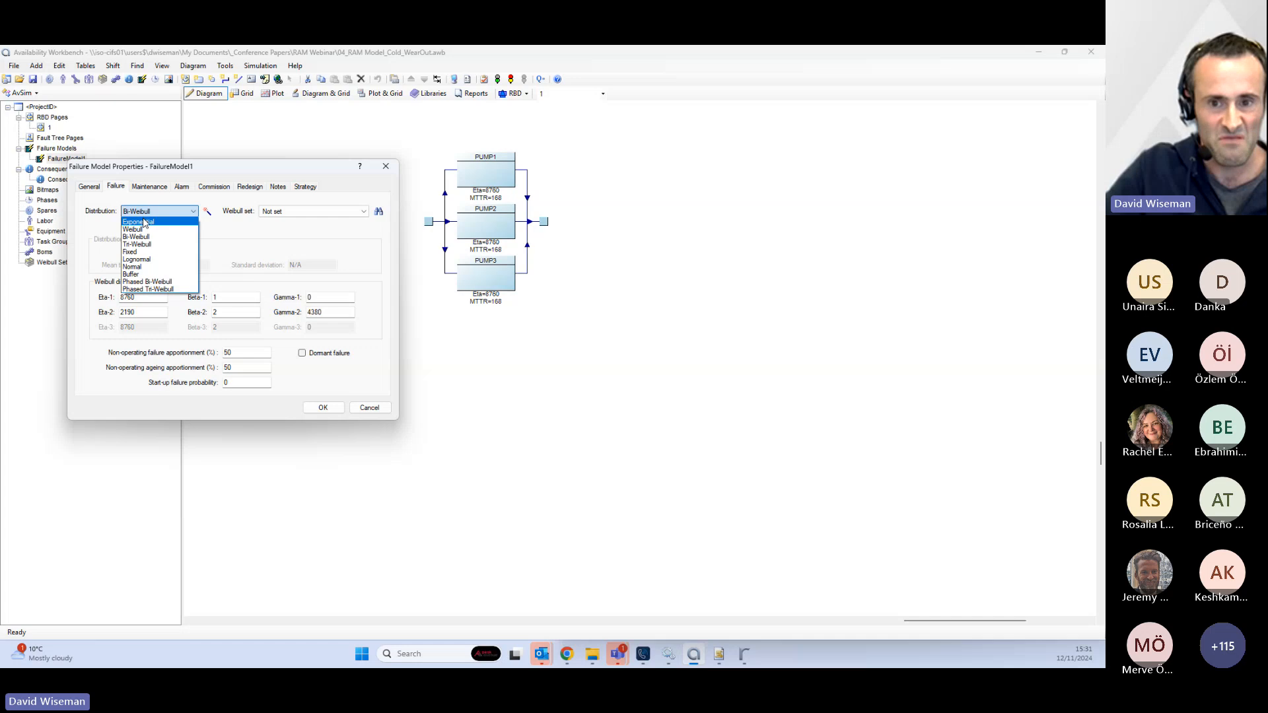
left_click(144, 223)
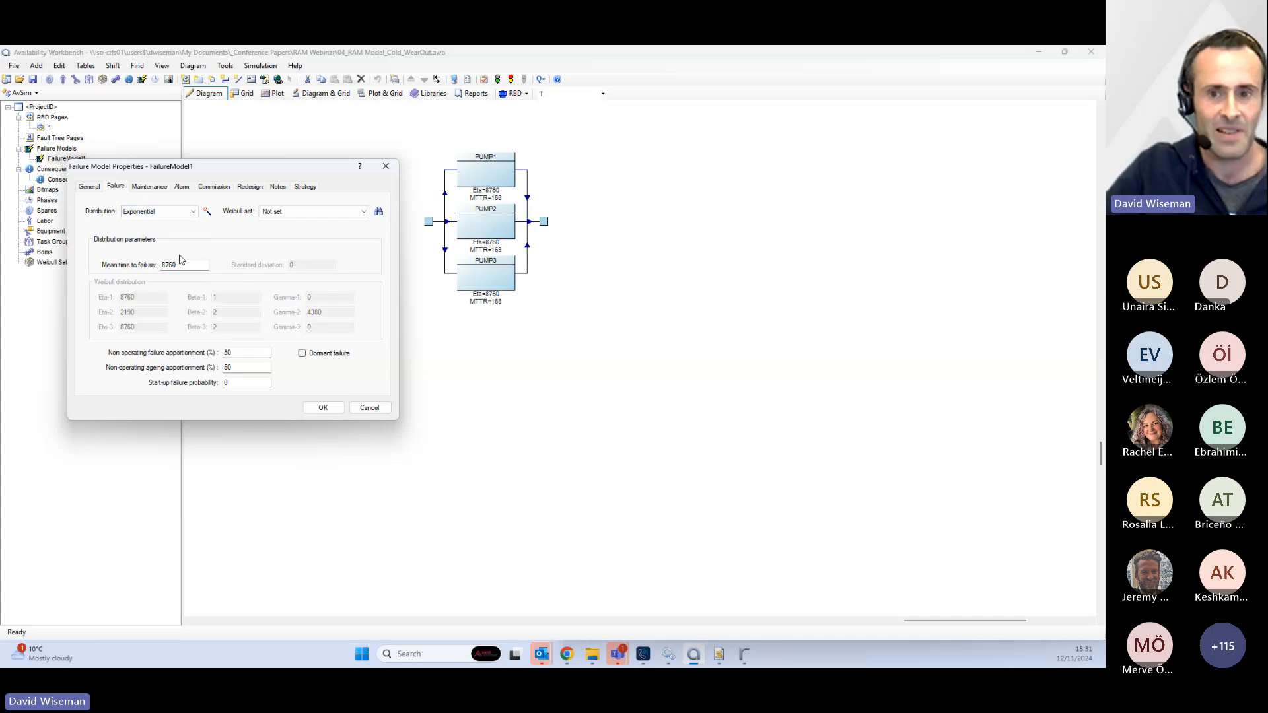
left_click(165, 211)
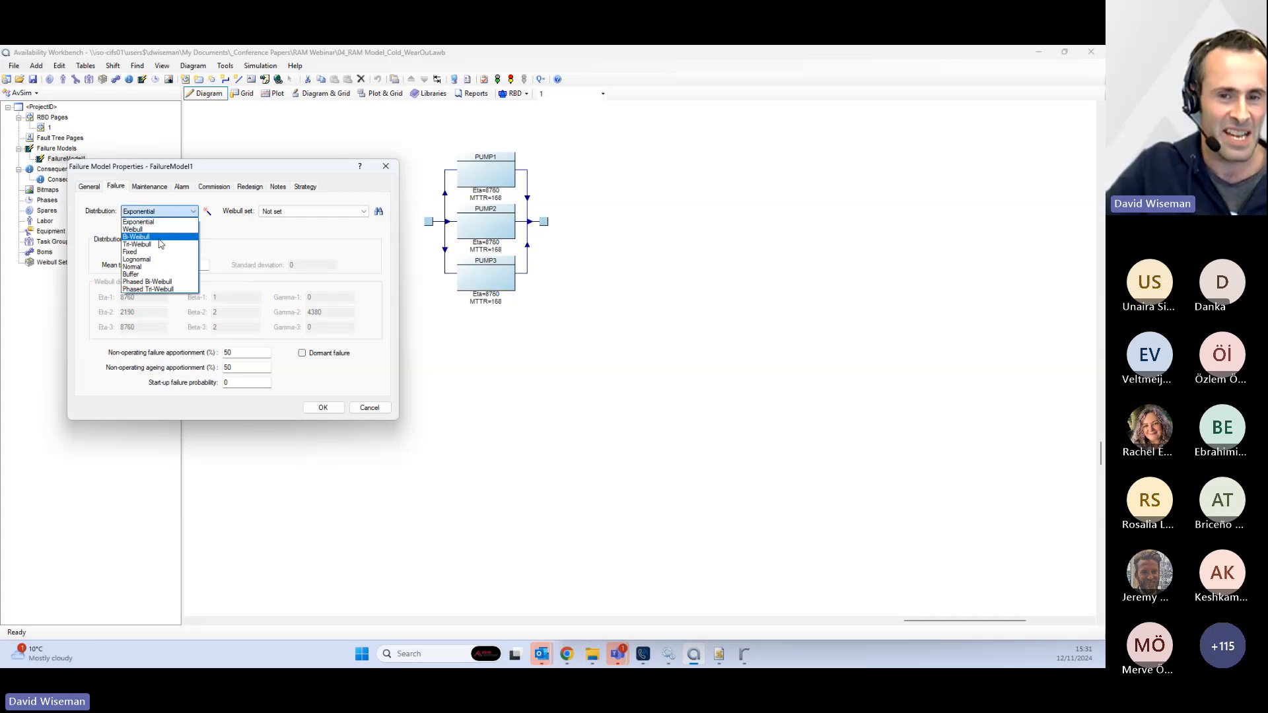
left_click(160, 237)
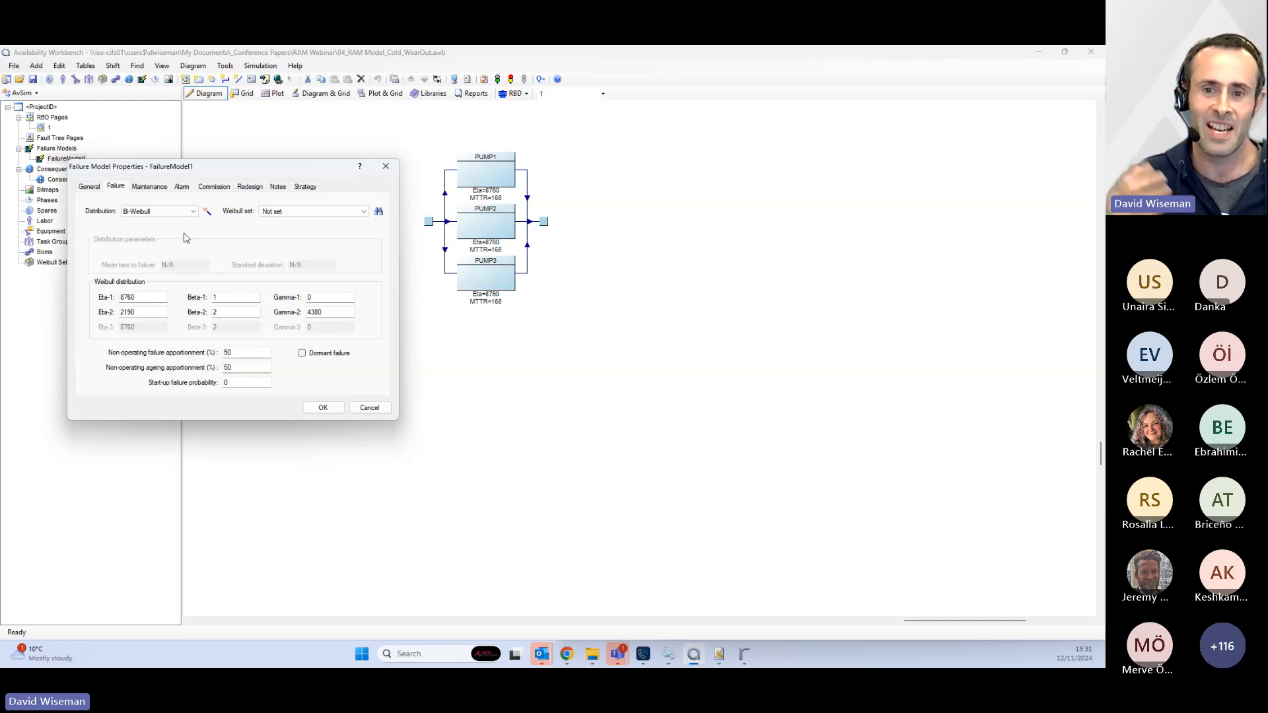
- Examine the Eta-1 and Beta-1 parameters of FailureModel1's Bi-Weibull distribution
left_click(142, 298)
left_click_drag(141, 298, 118, 299)
double_click(213, 299)
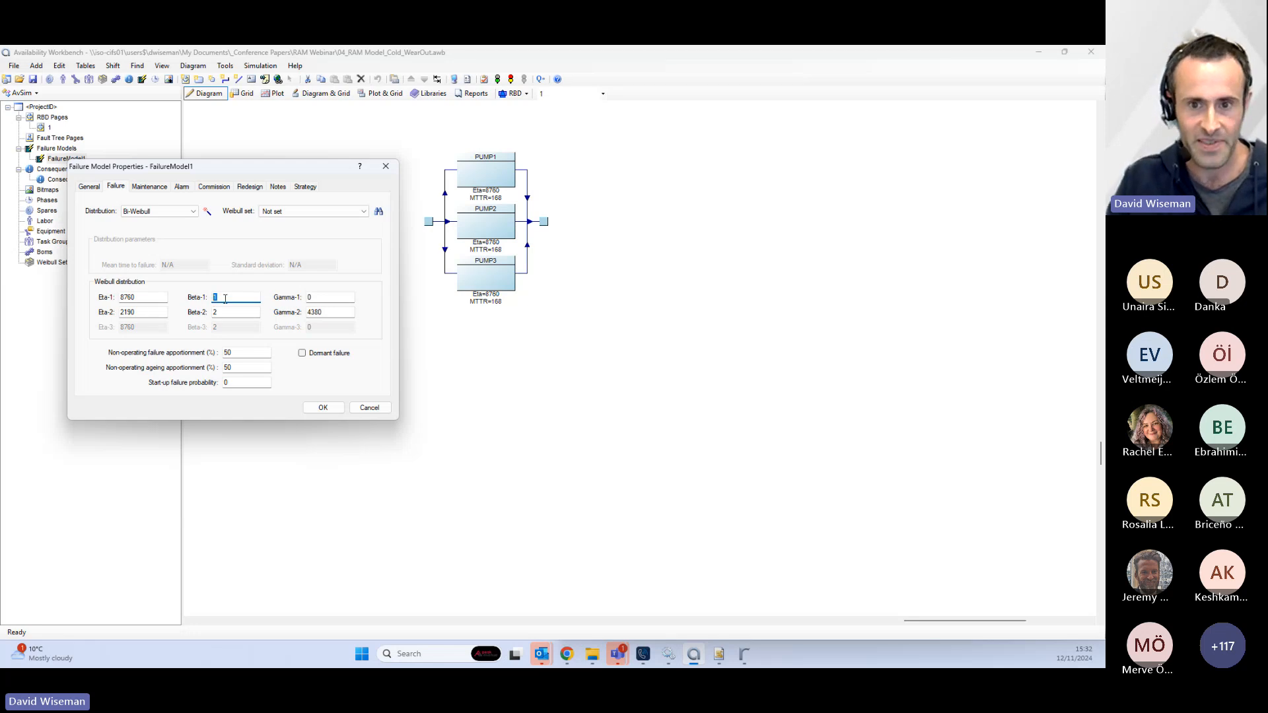
double_click(146, 297)
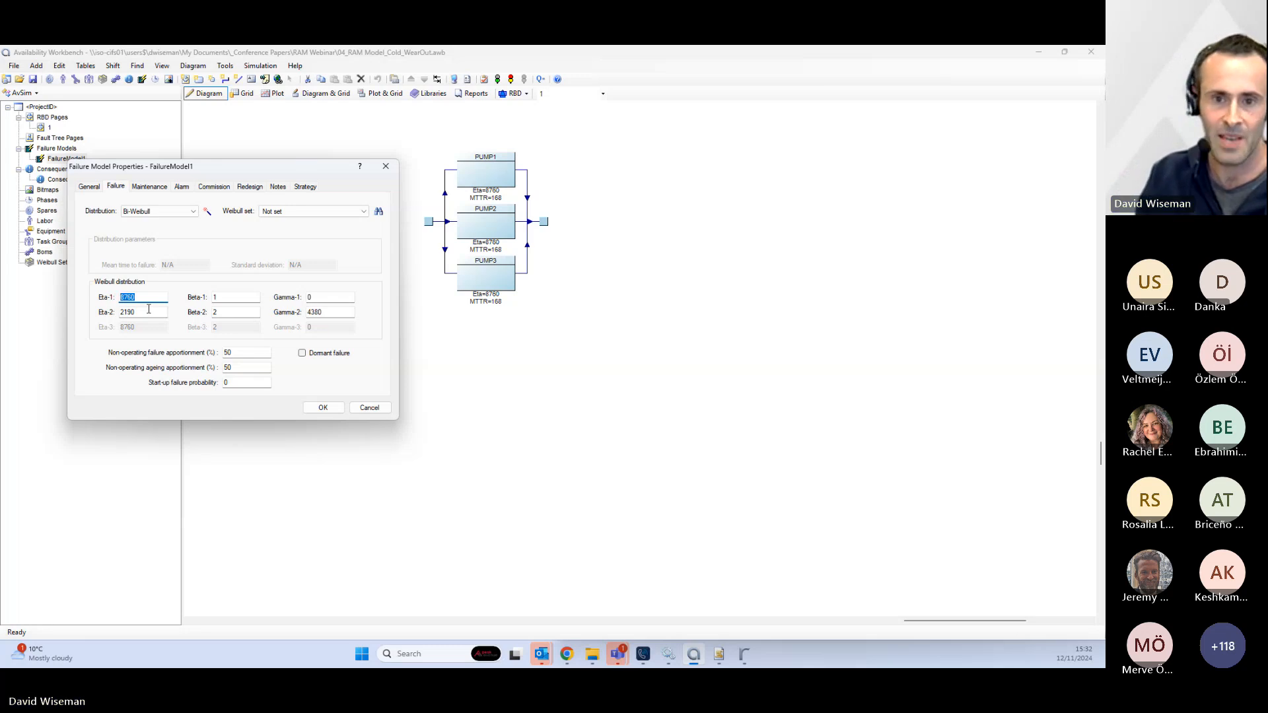
- Examine the wear-out parameters Eta-2, Beta-2 and Gamma-2 of FailureModel1 and close its properties
left_click(147, 313)
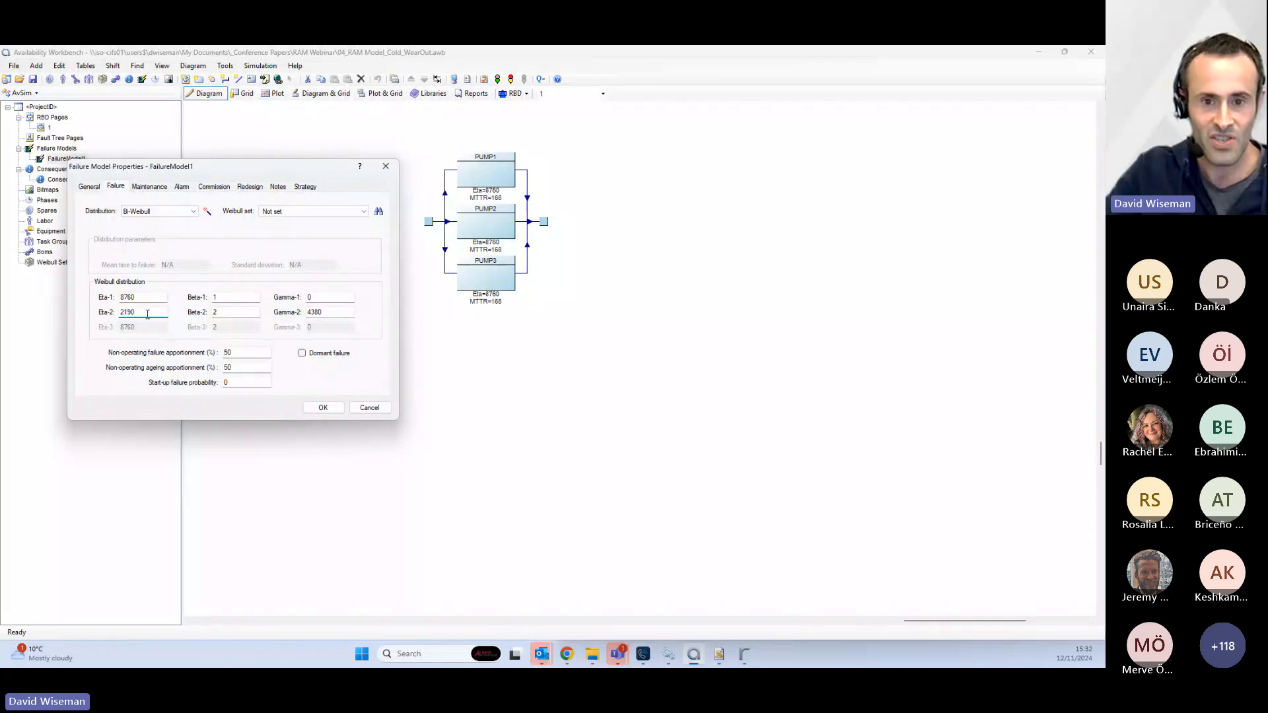
left_click_drag(147, 313, 119, 316)
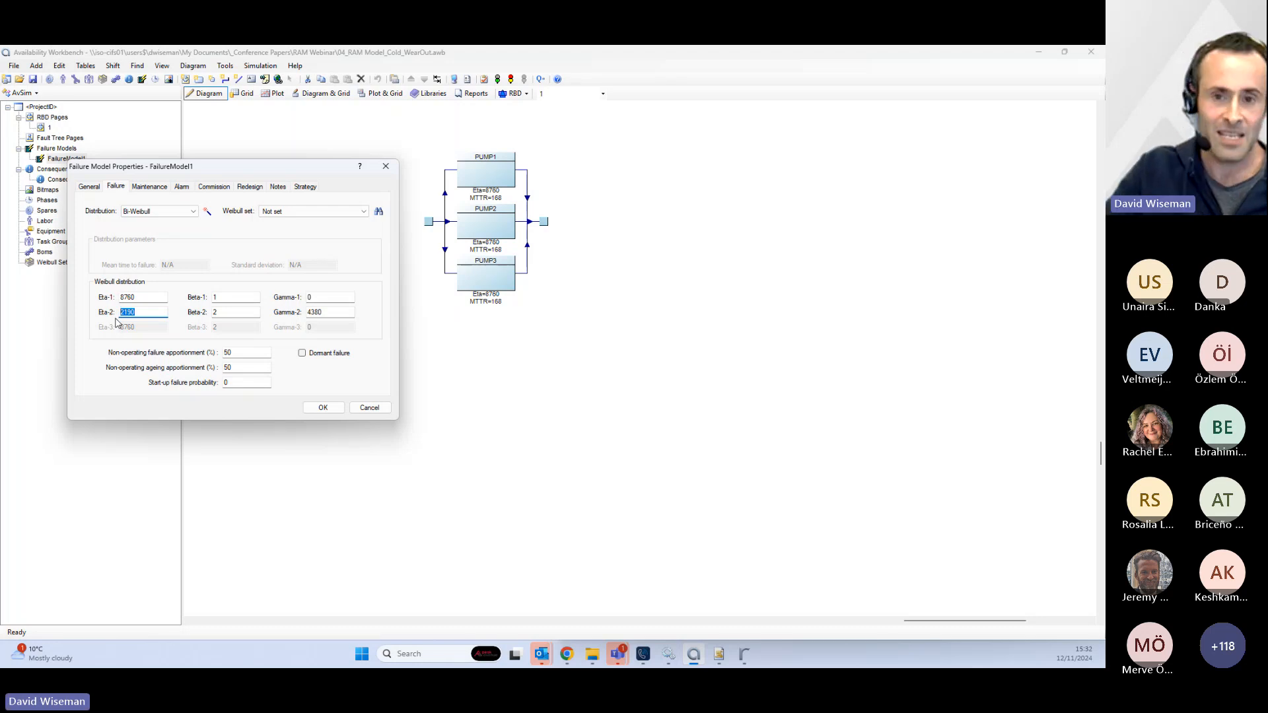
double_click(228, 312)
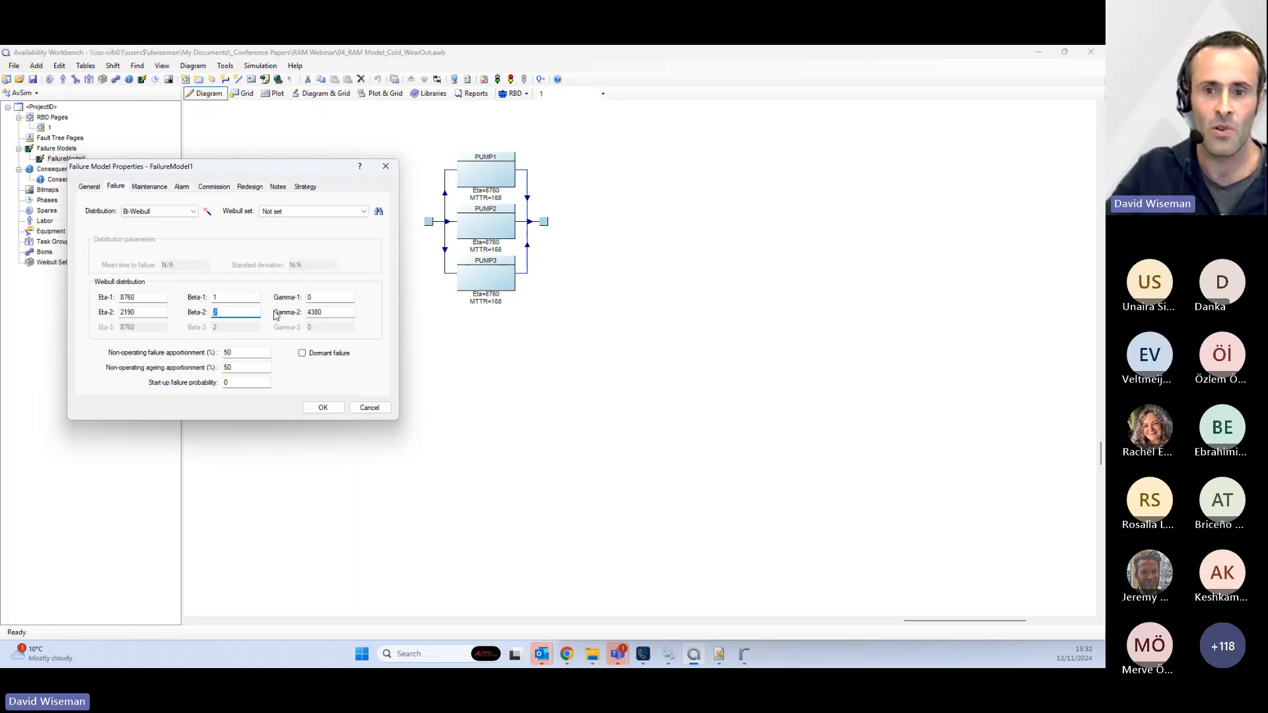
double_click(331, 314)
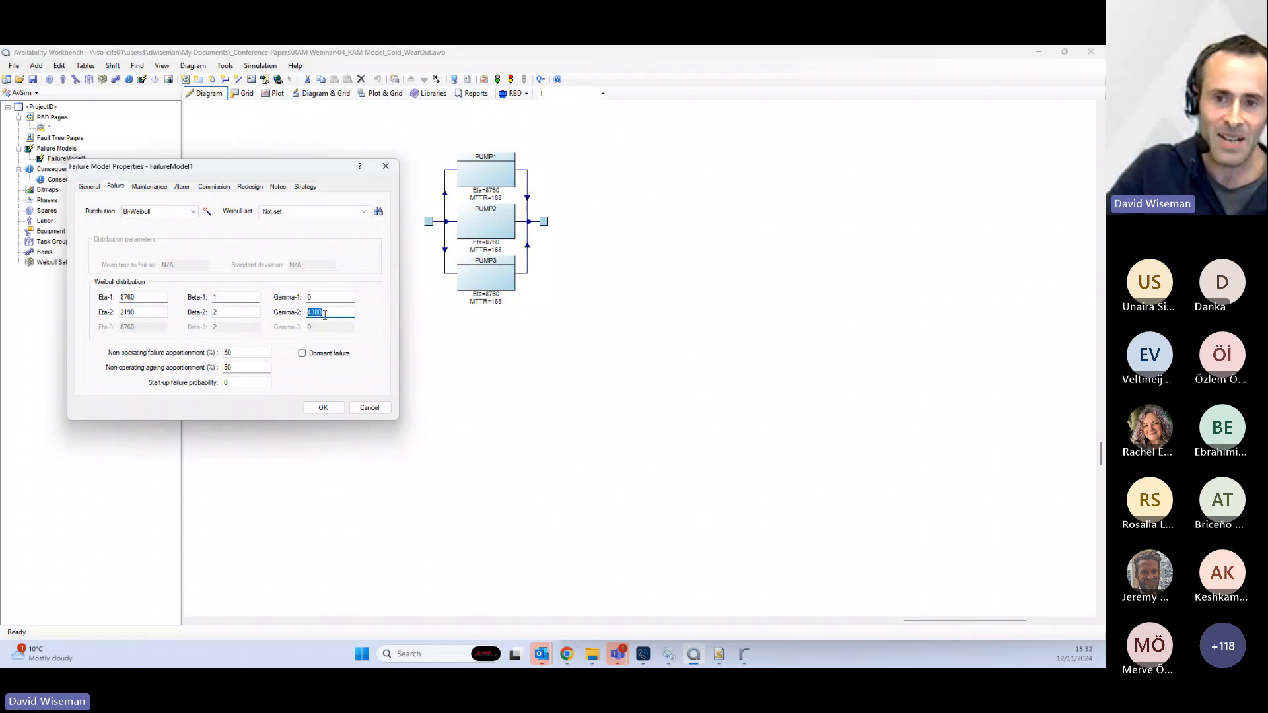
left_click(324, 315)
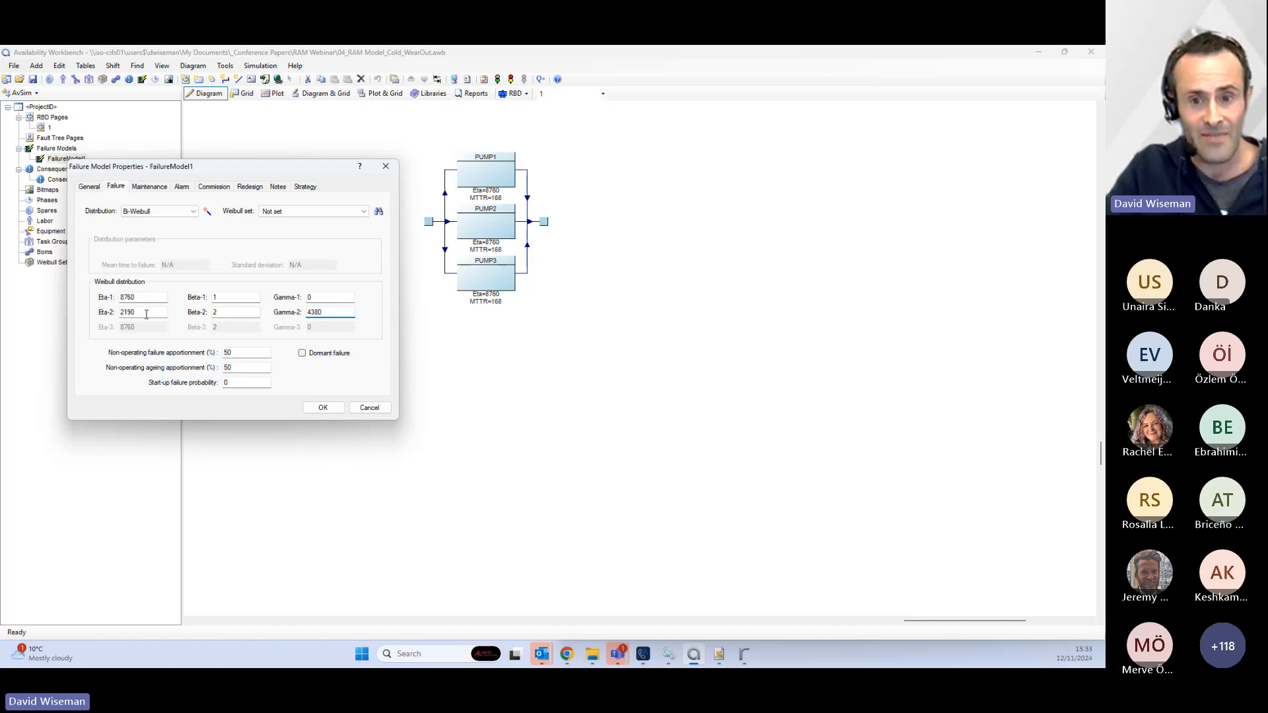
left_click_drag(143, 314, 118, 312)
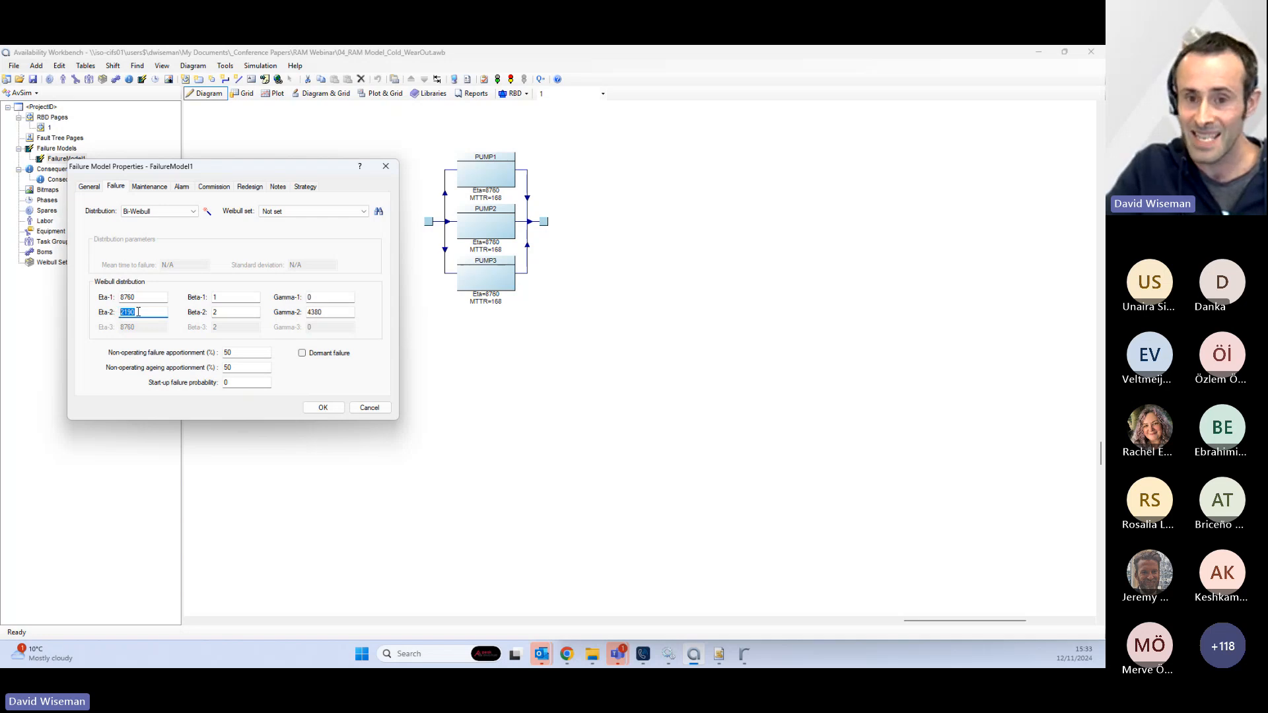
key("Tab")
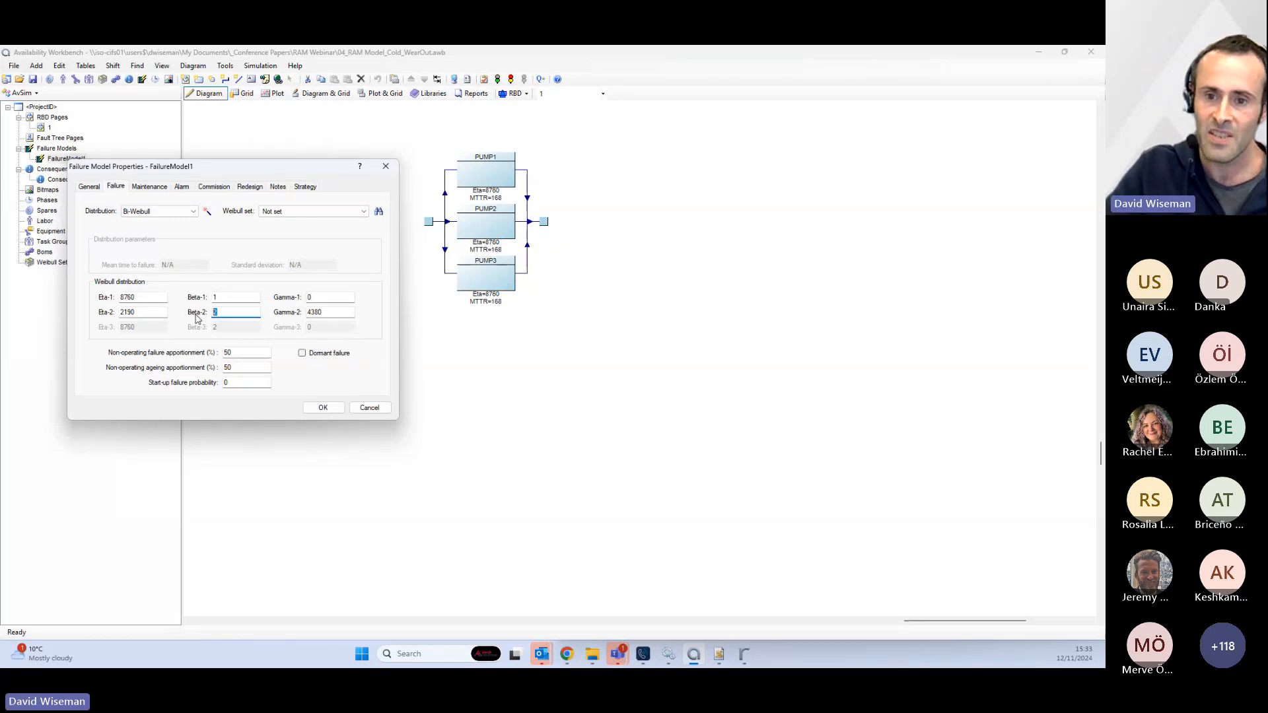
left_click(323, 406)
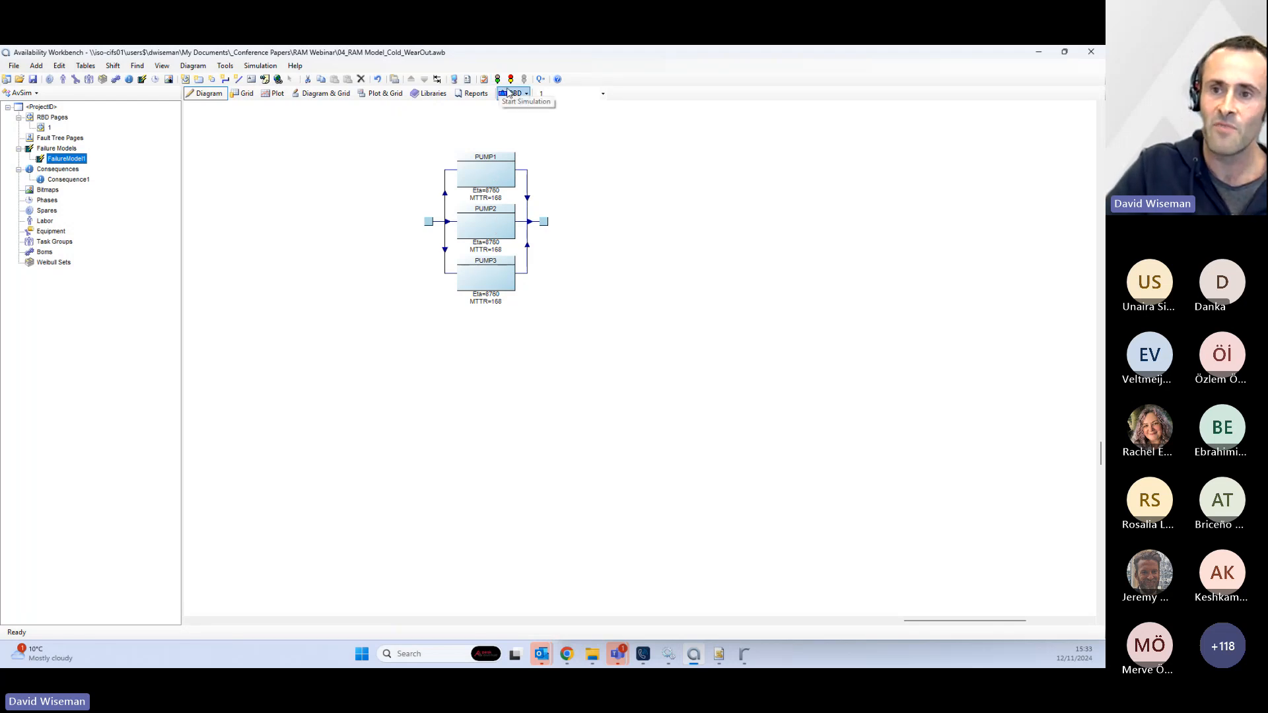
- Examine system 1's total down time in the wear-out model's simulation results and close the results
left_click(542, 80)
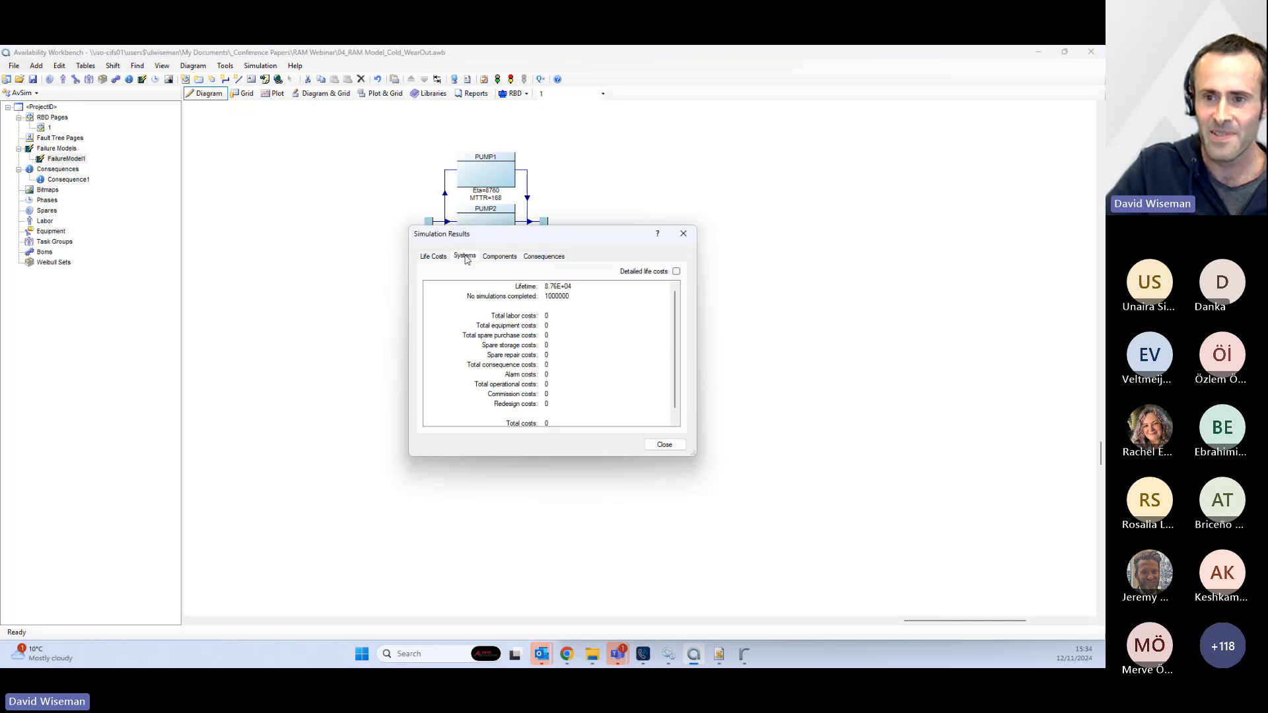
left_click(465, 258)
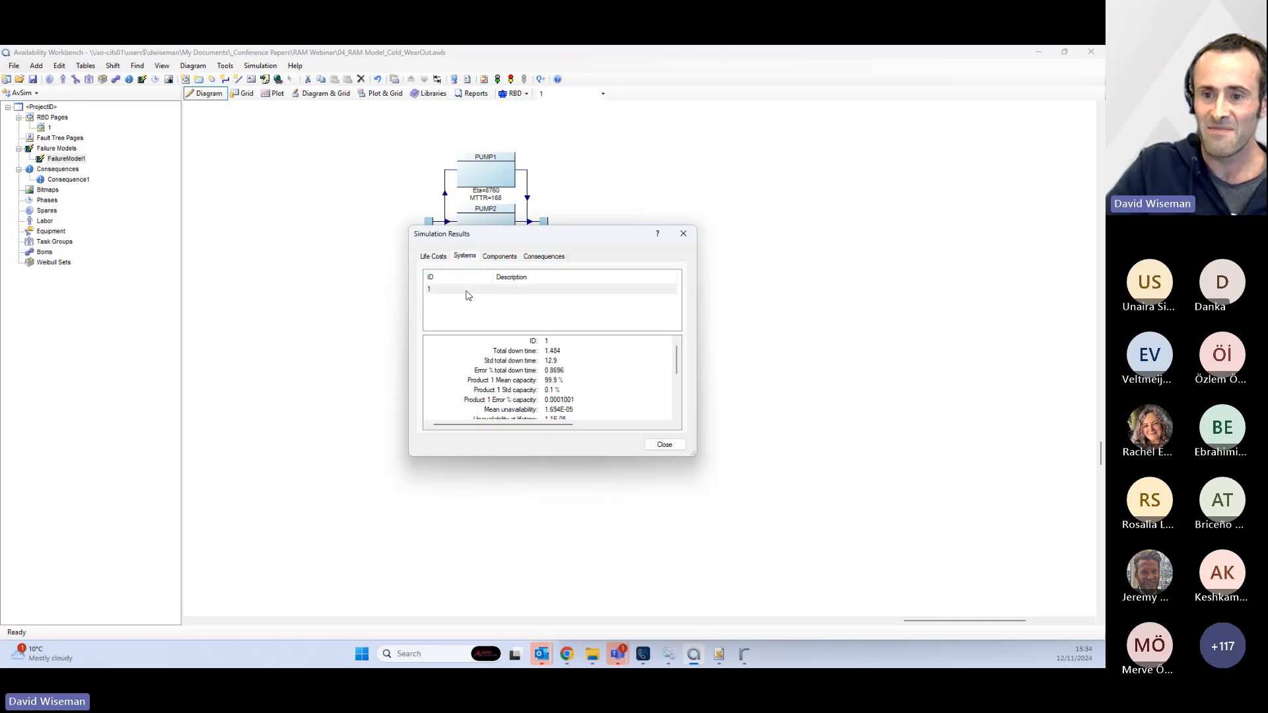
left_click(532, 351)
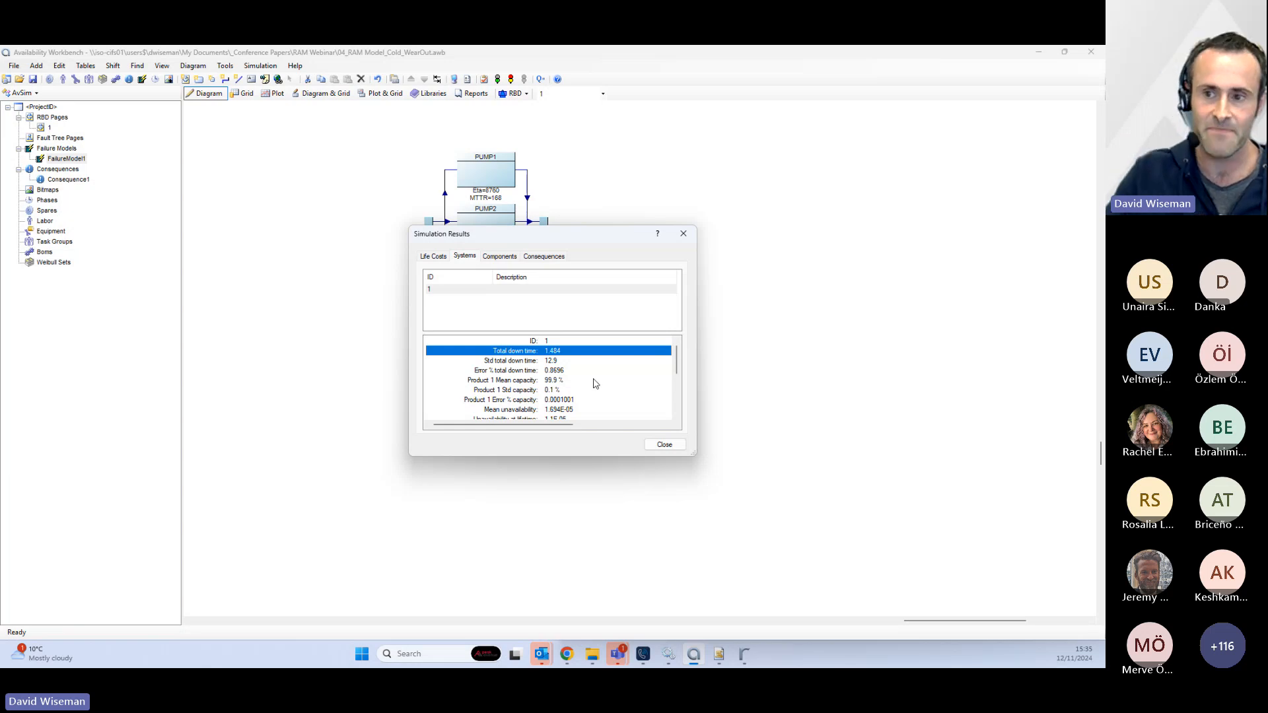
left_click(694, 233)
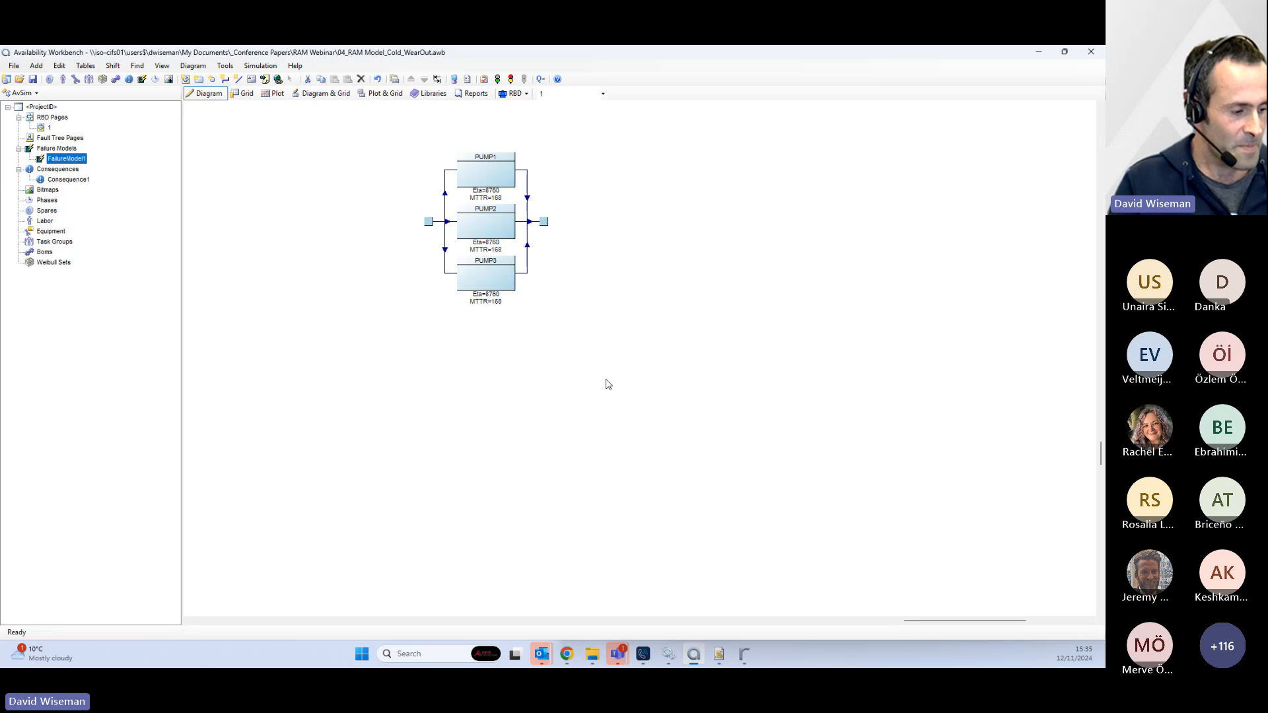
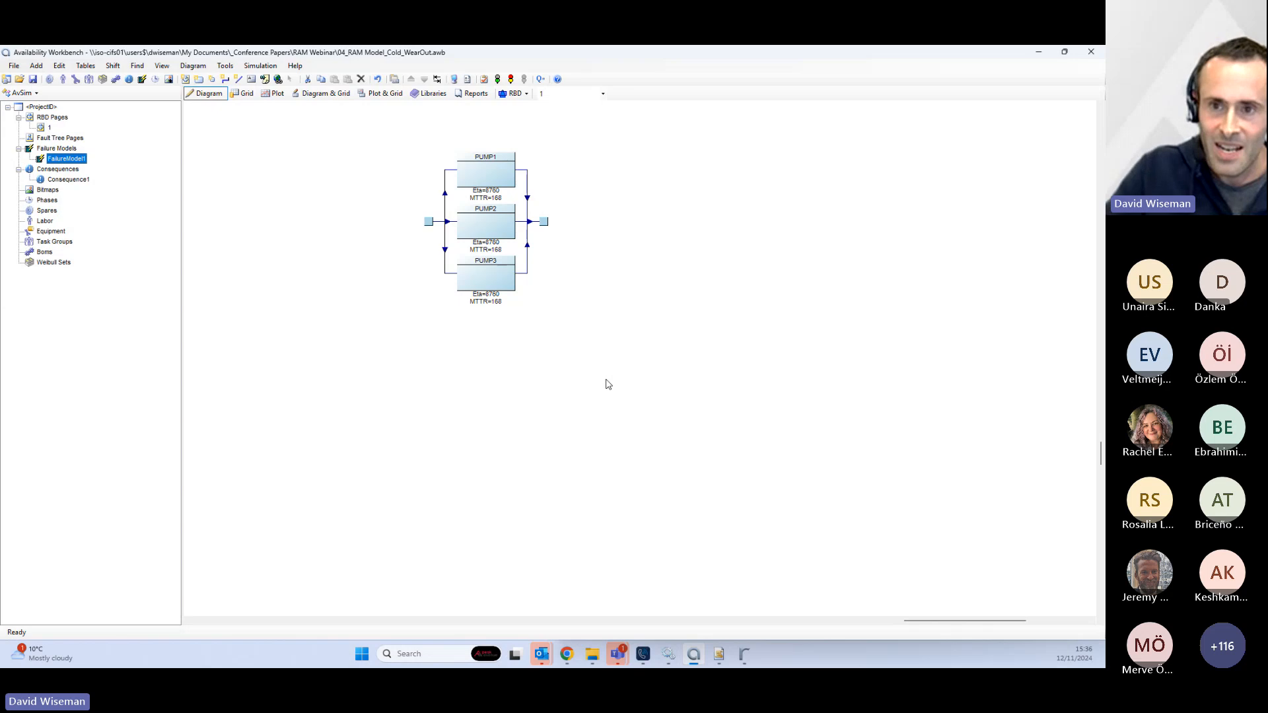
- Open the project 05_RAM Model_Cold_PM.awb without saving changes to the wear-out project
left_click(18, 82)
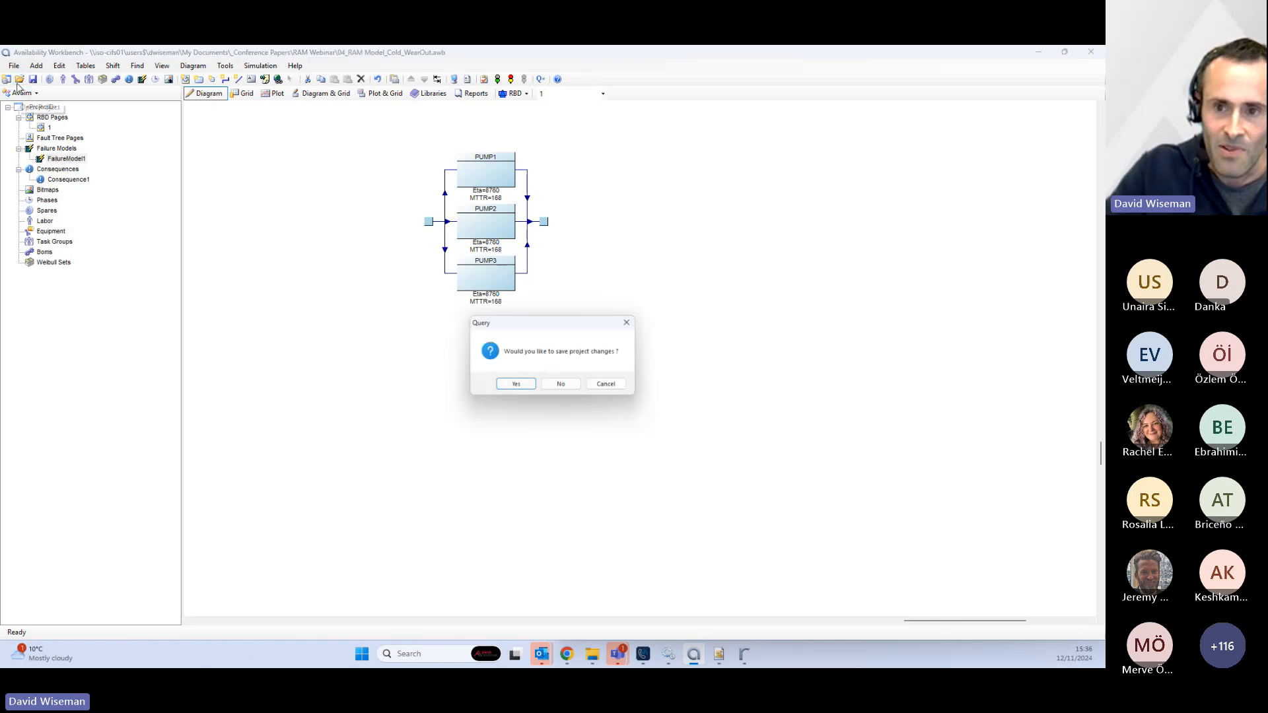
left_click(563, 388)
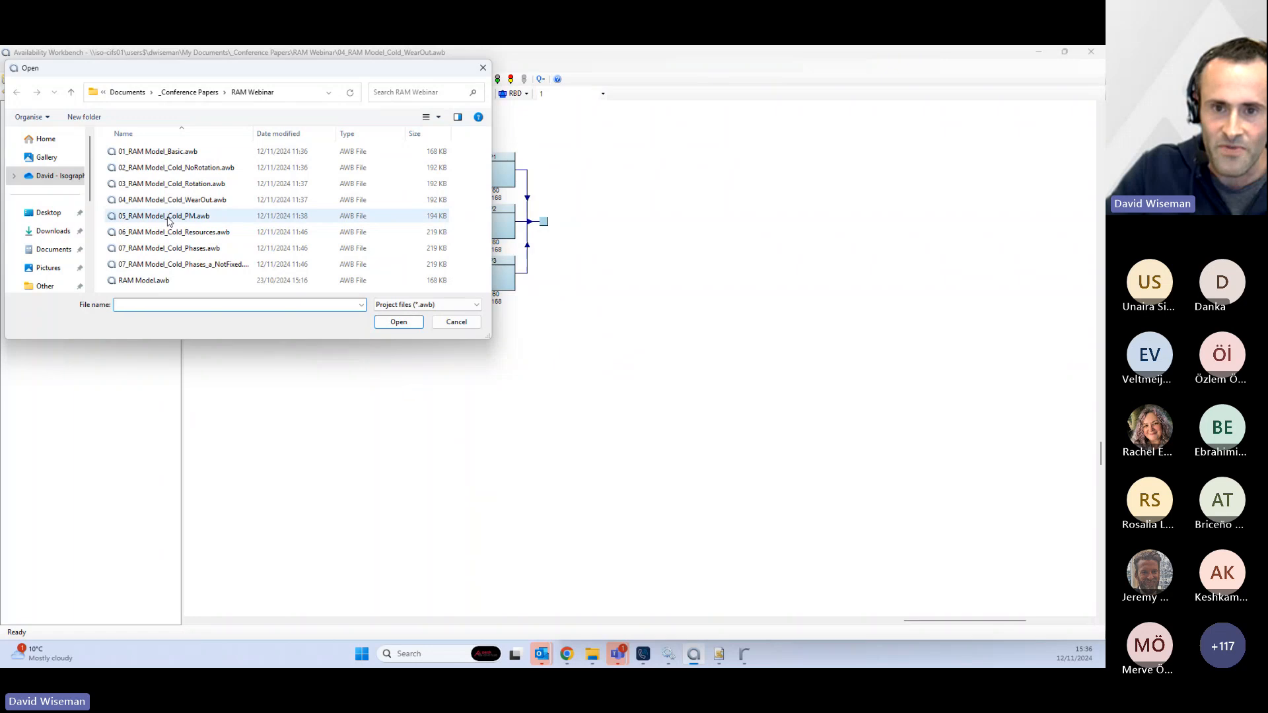
left_click(169, 218)
left_click(404, 327)
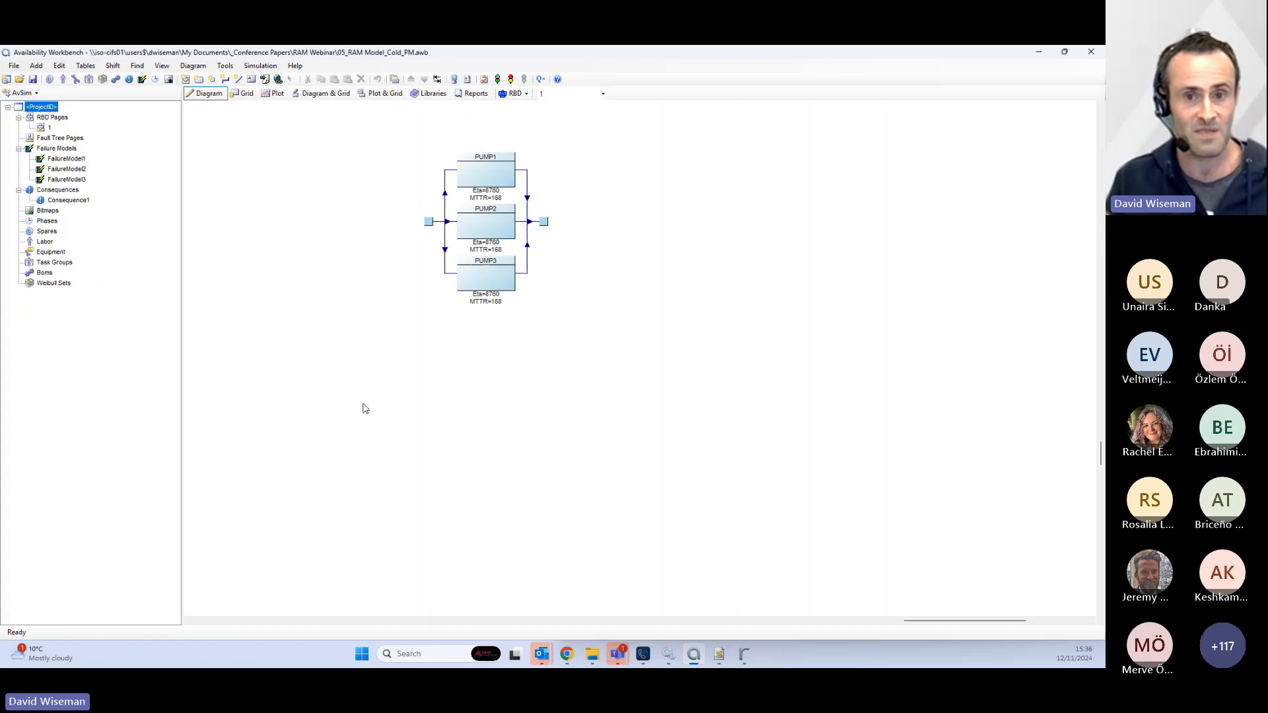
- Examine the task duration of FailureModel1's corrective maintenance task CM1 and close the task properties
double_click(65, 160)
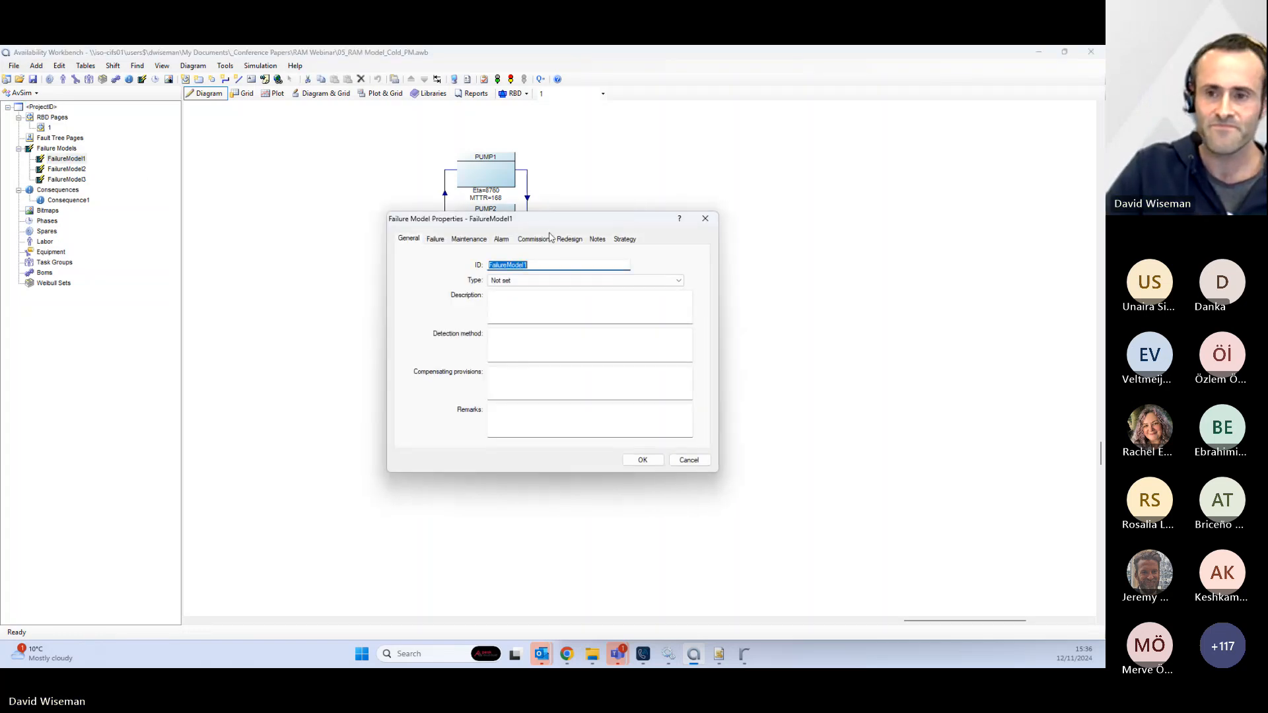
left_click_drag(568, 223, 267, 217)
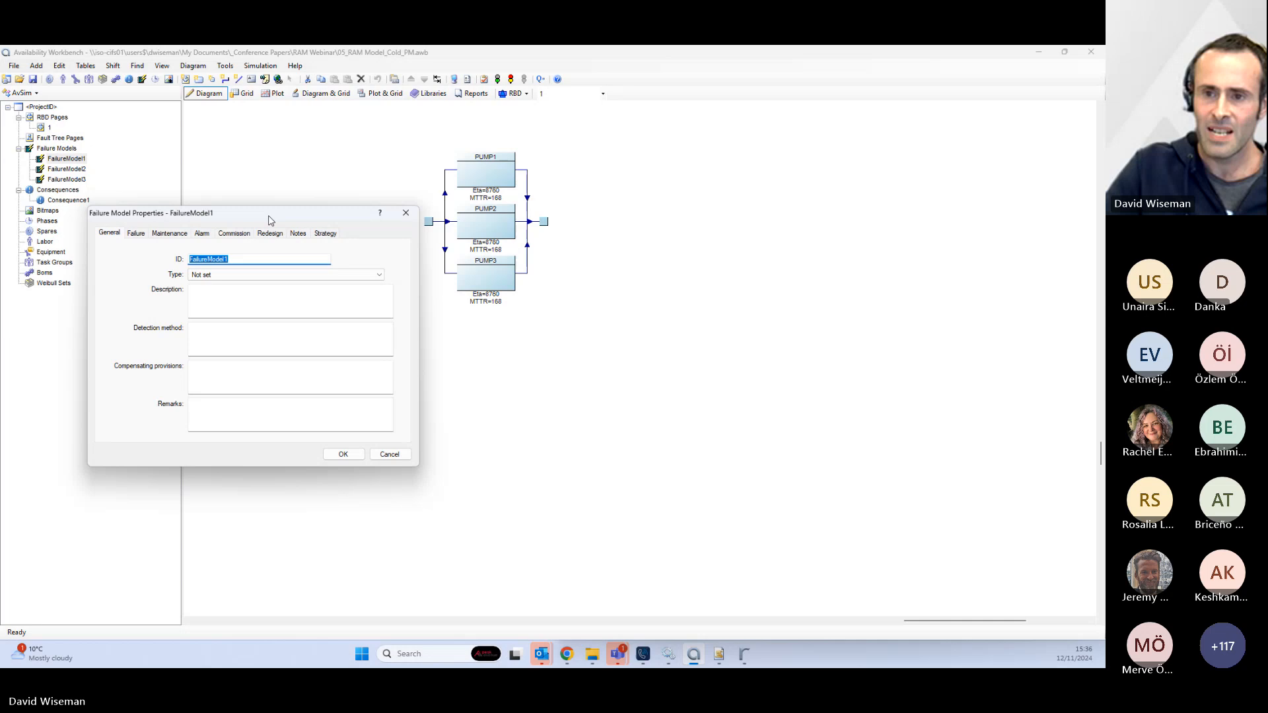
left_click(167, 235)
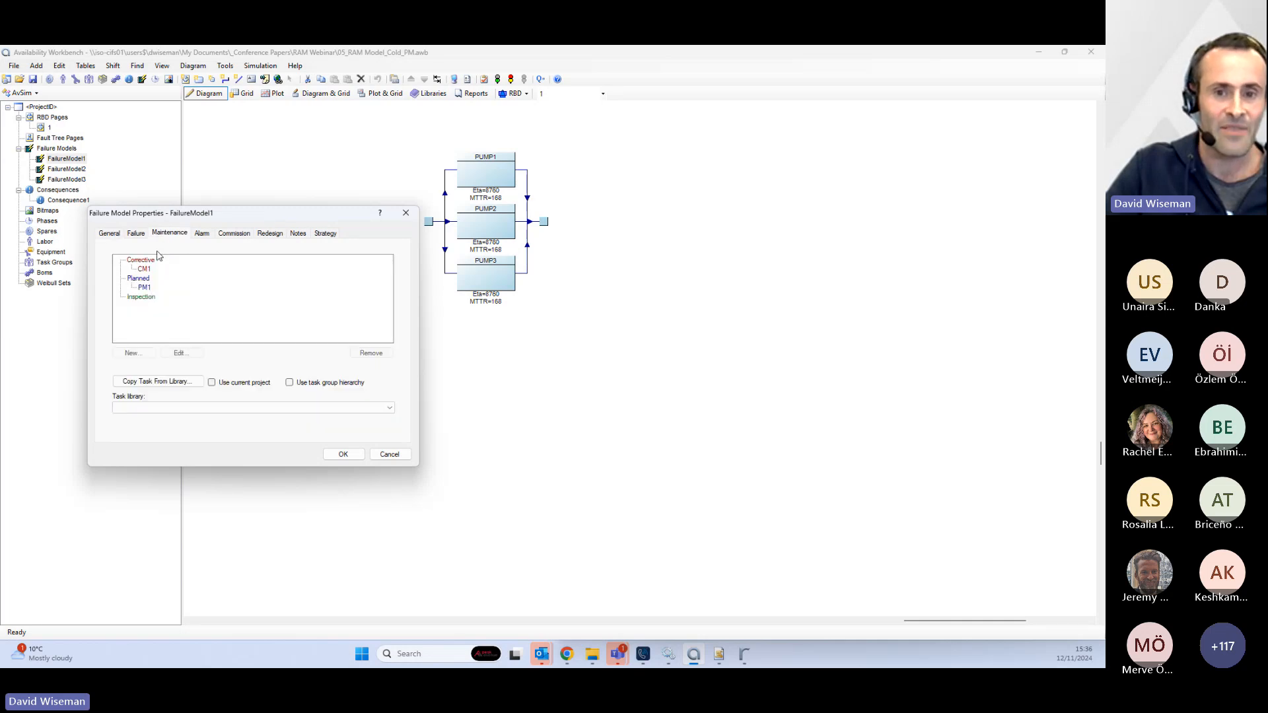
double_click(145, 270)
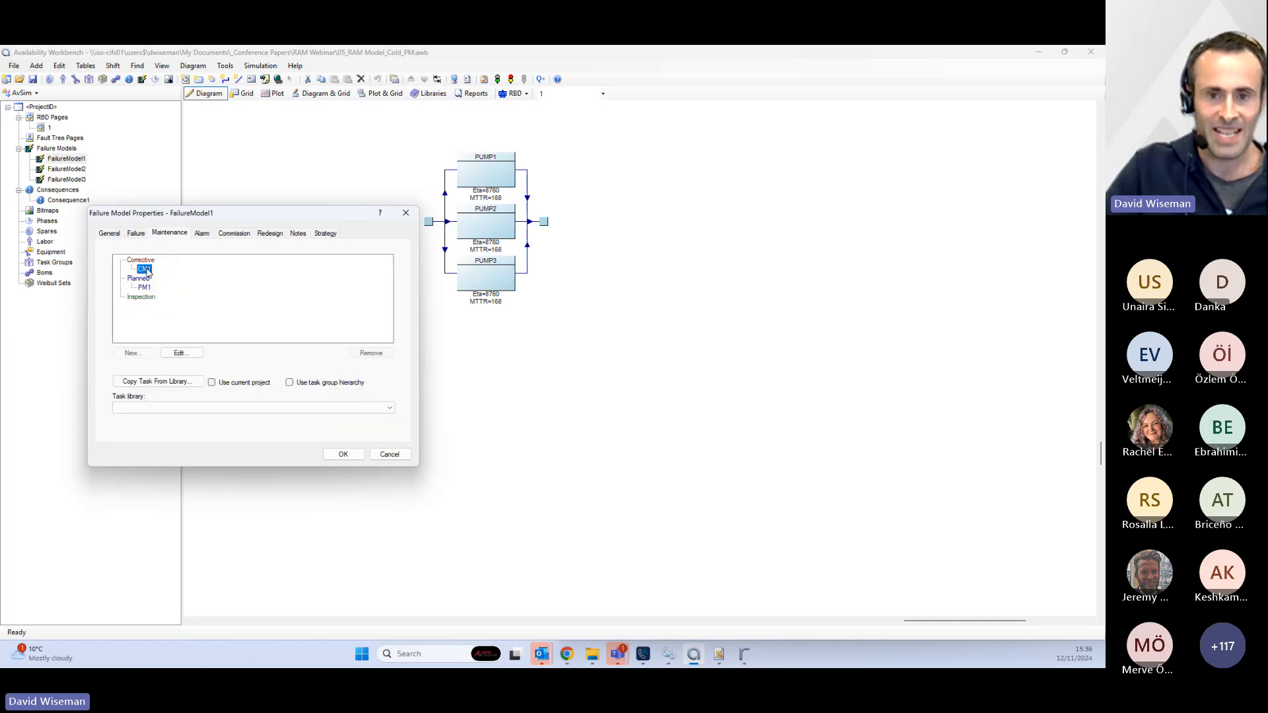
double_click(196, 305)
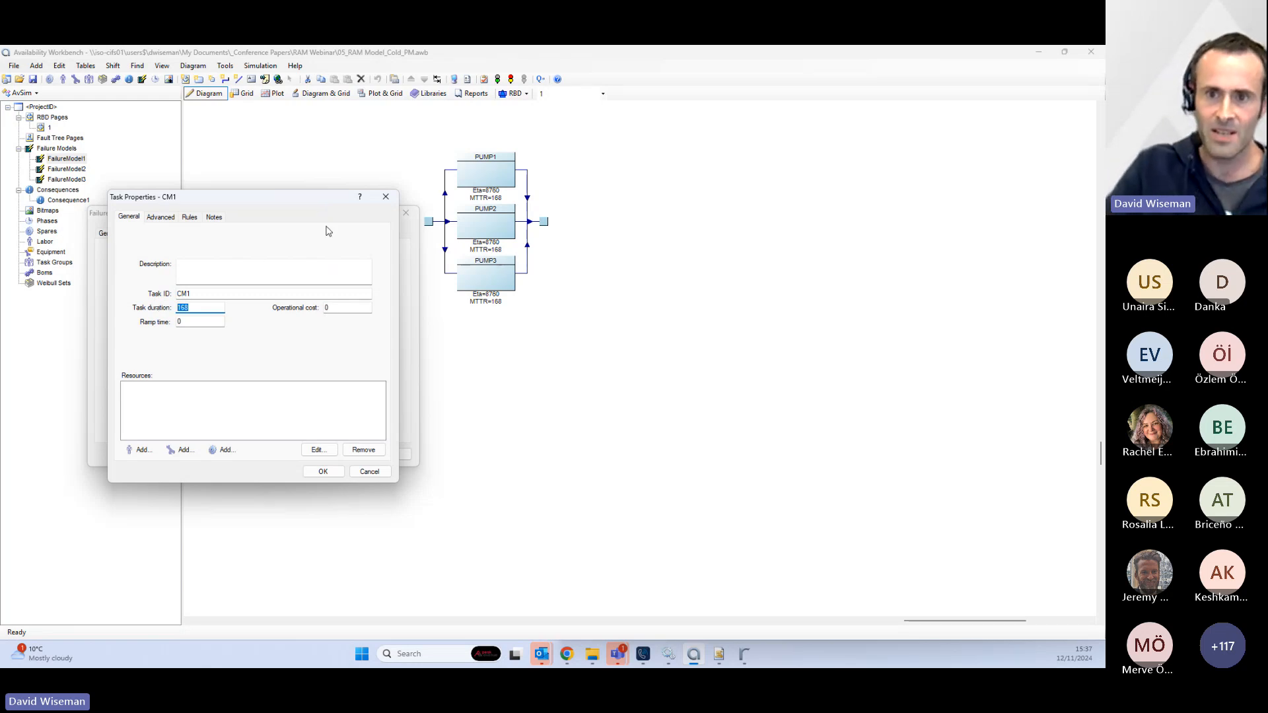
left_click(385, 197)
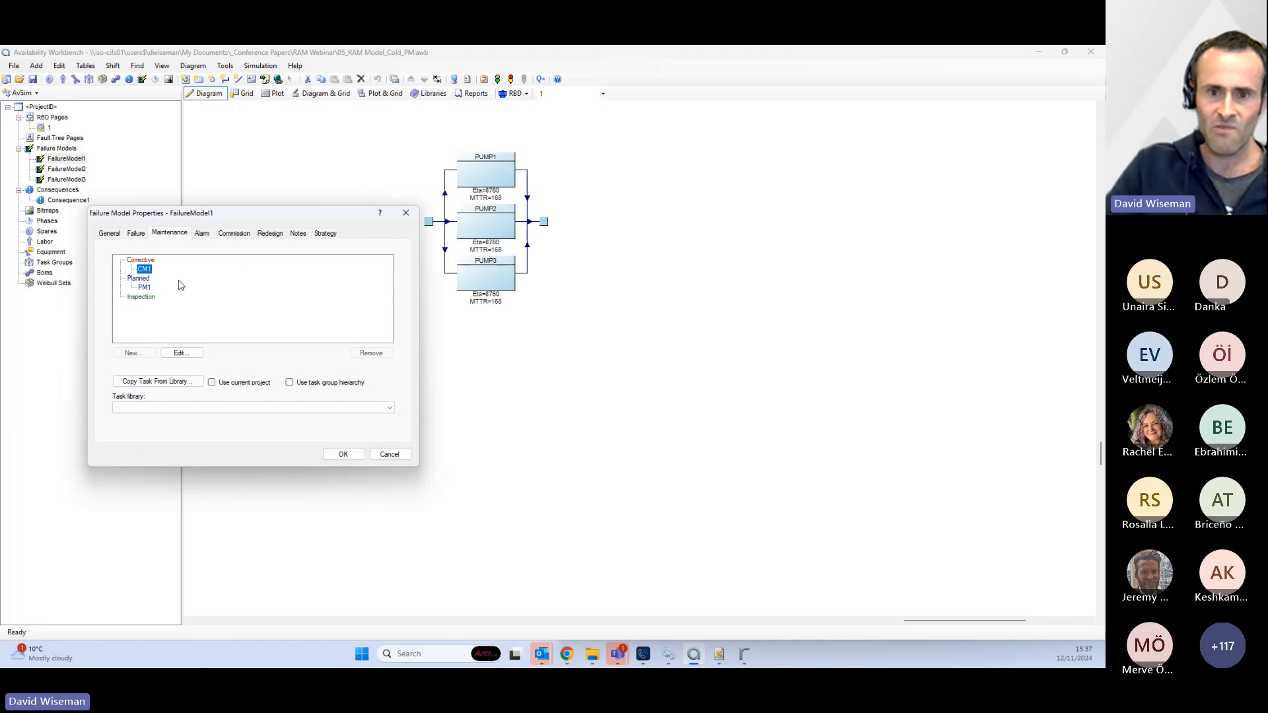
- Open FailureModel1's planned maintenance task PM1 and examine its interval and task duration
left_click(146, 288)
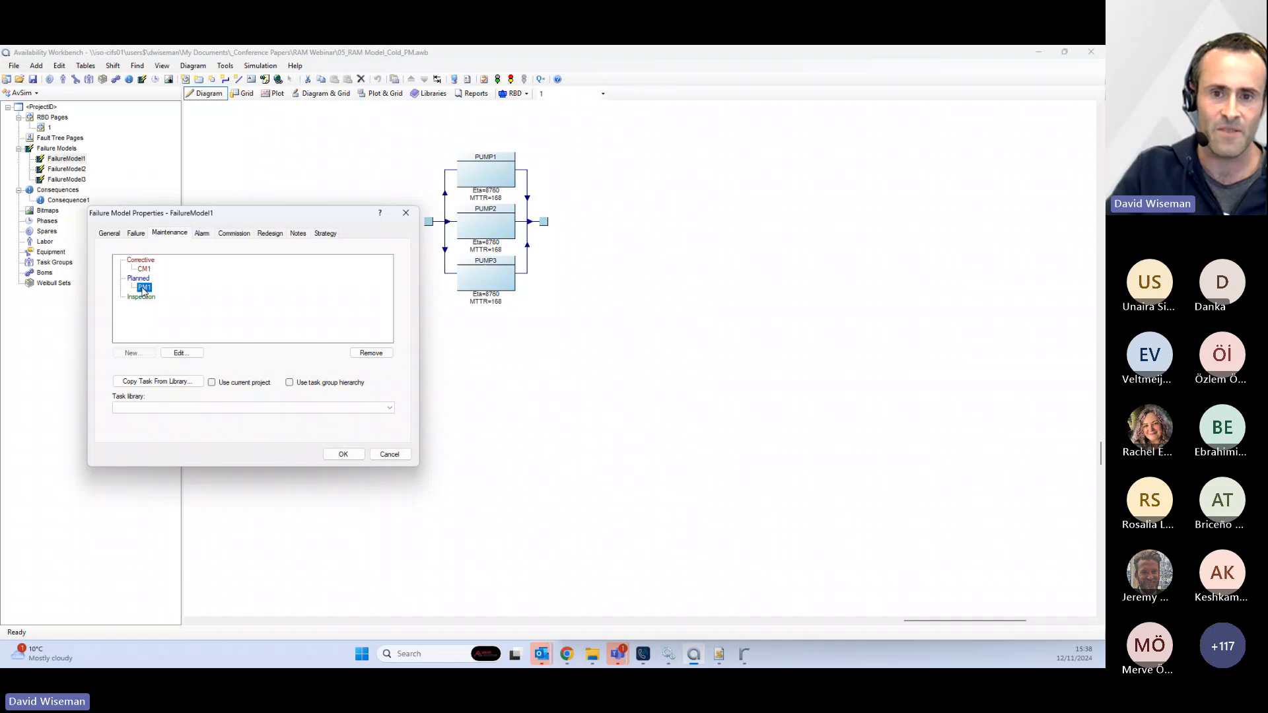
double_click(144, 288)
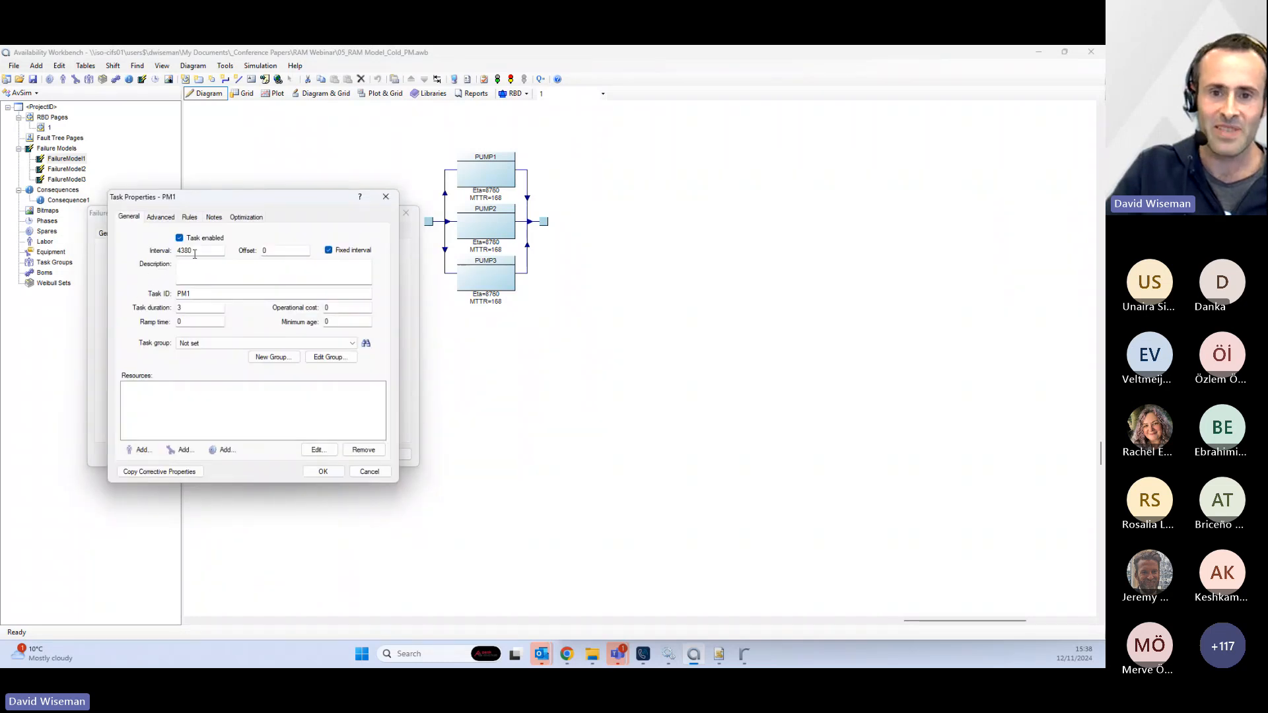
left_click_drag(195, 254, 176, 255)
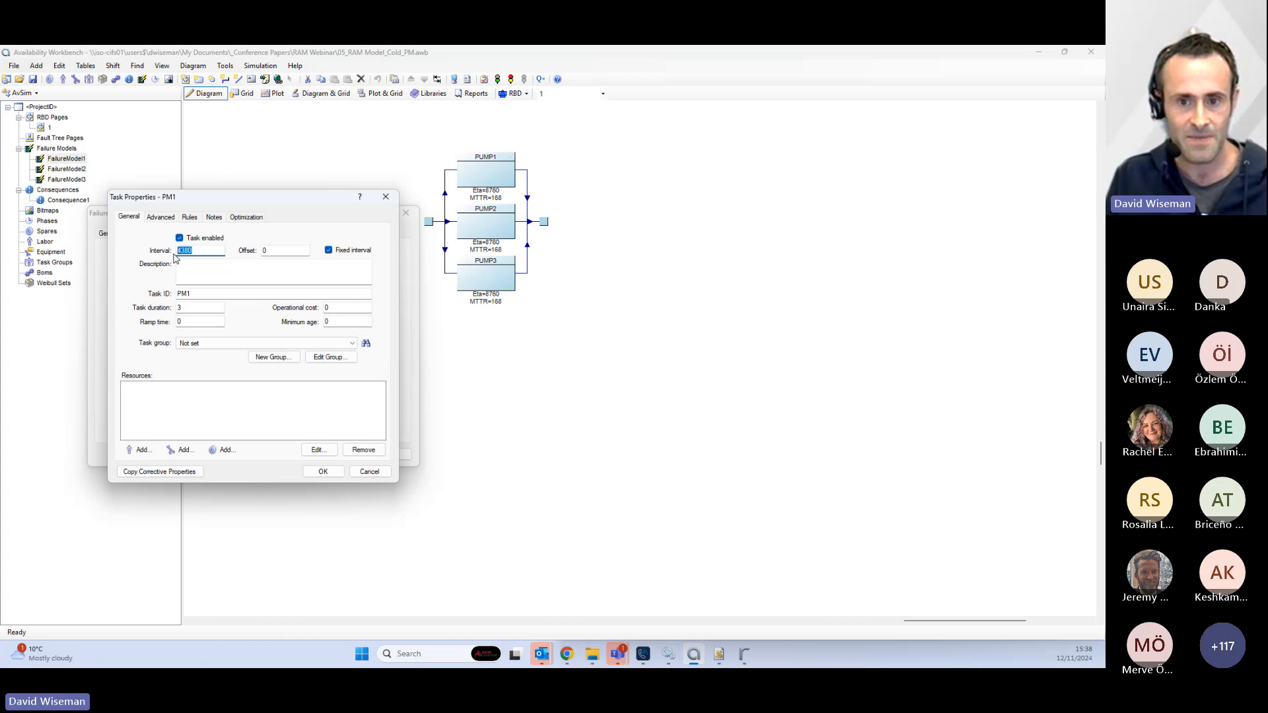
left_click(190, 311)
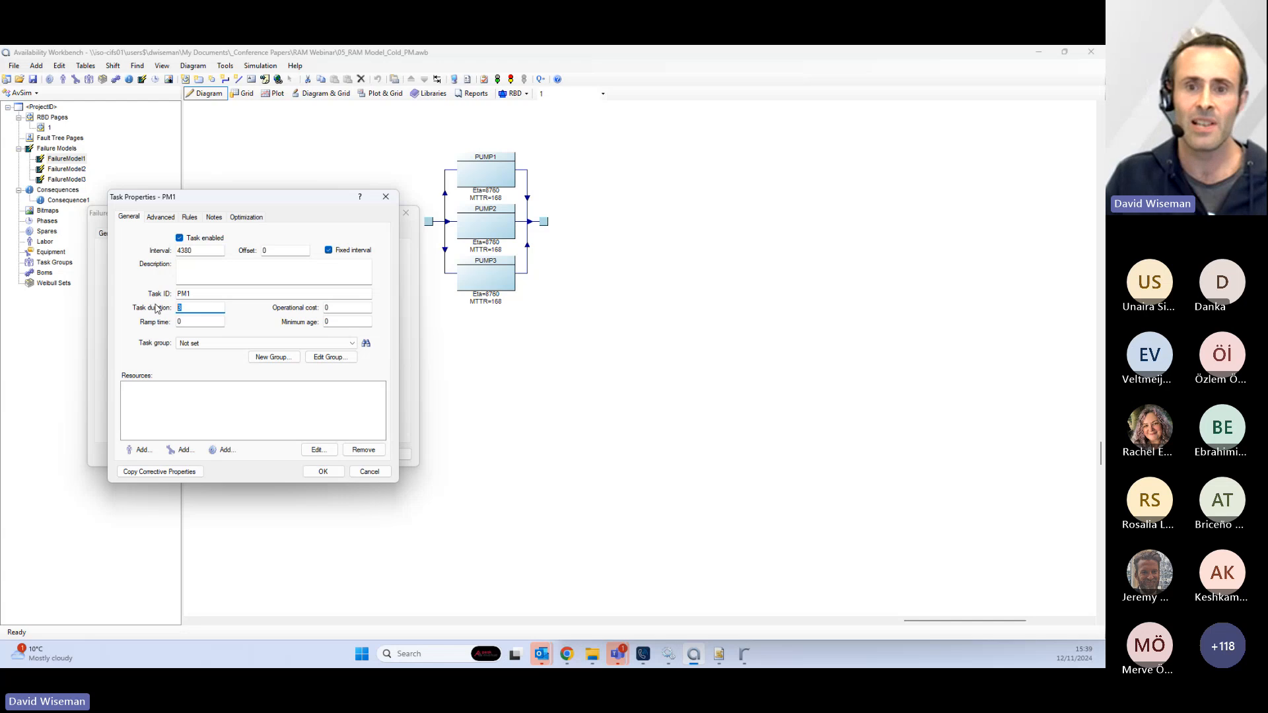
- Examine the rules that inhibit task PM1 and its offset value
left_click(190, 220)
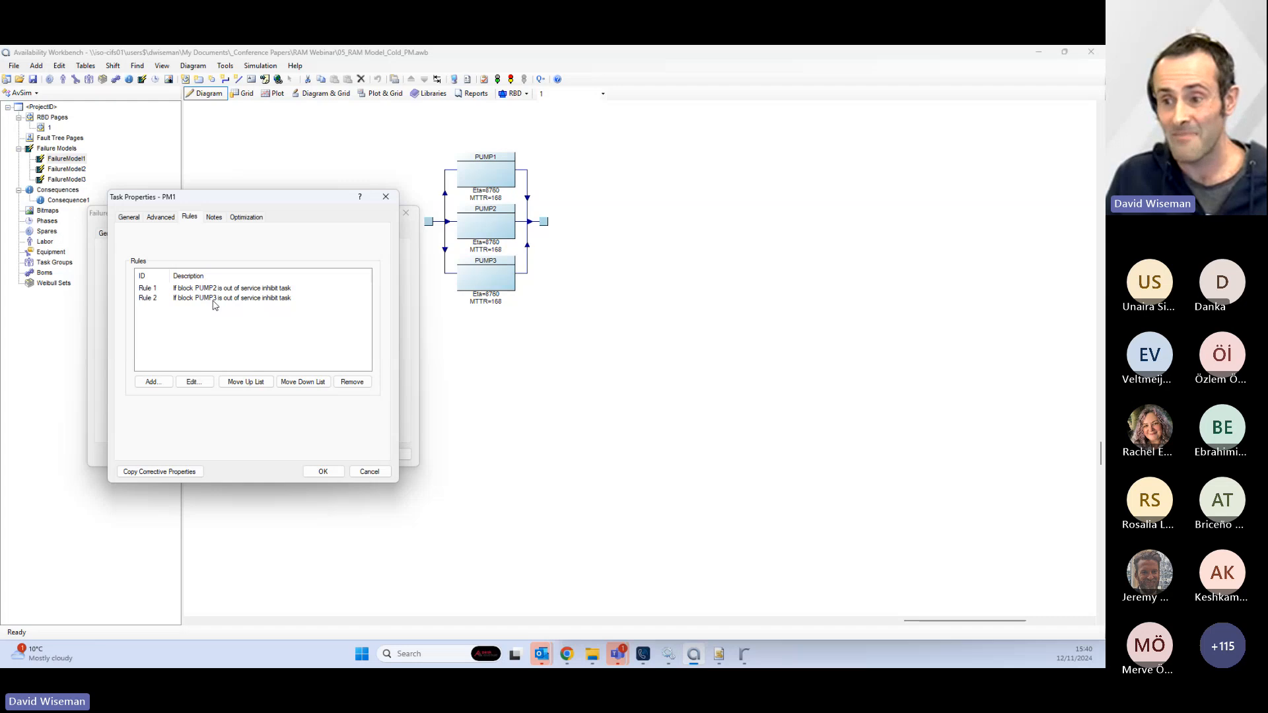
left_click(128, 217)
left_click(276, 251)
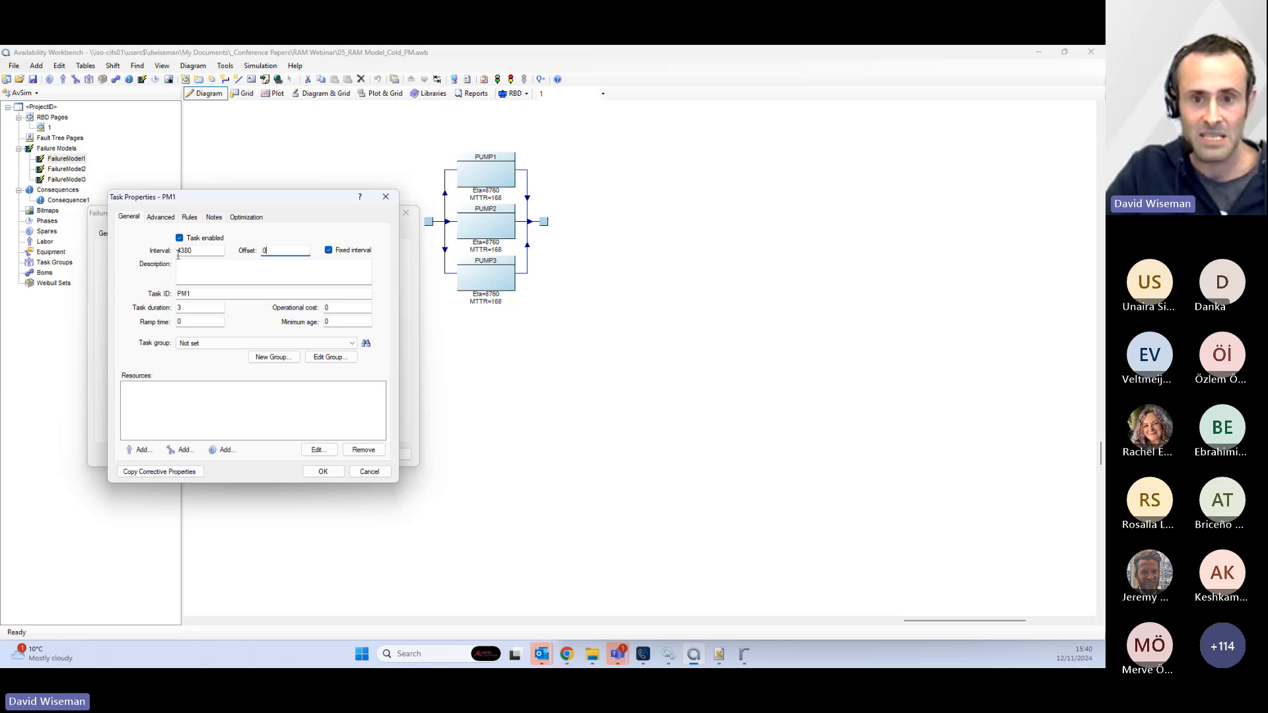
- Examine PM1's options for condition after maintenance and close the task and FailureModel1 properties
left_click(161, 217)
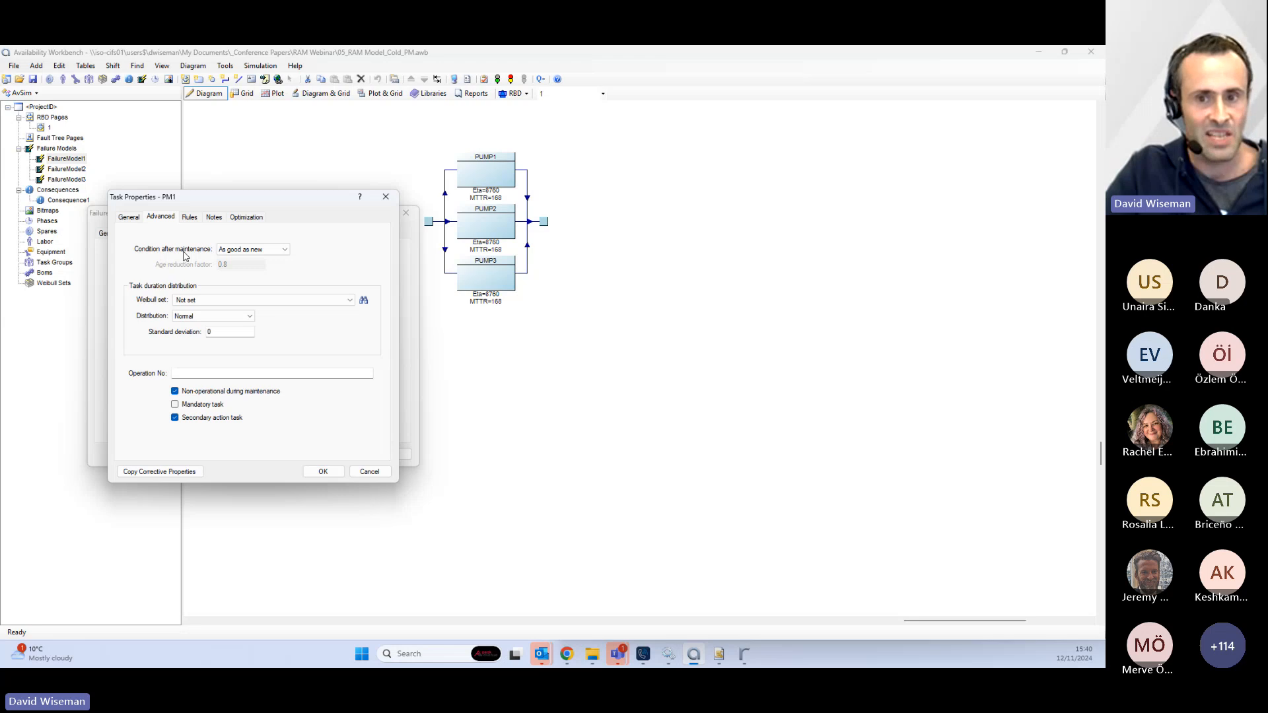
left_click(246, 250)
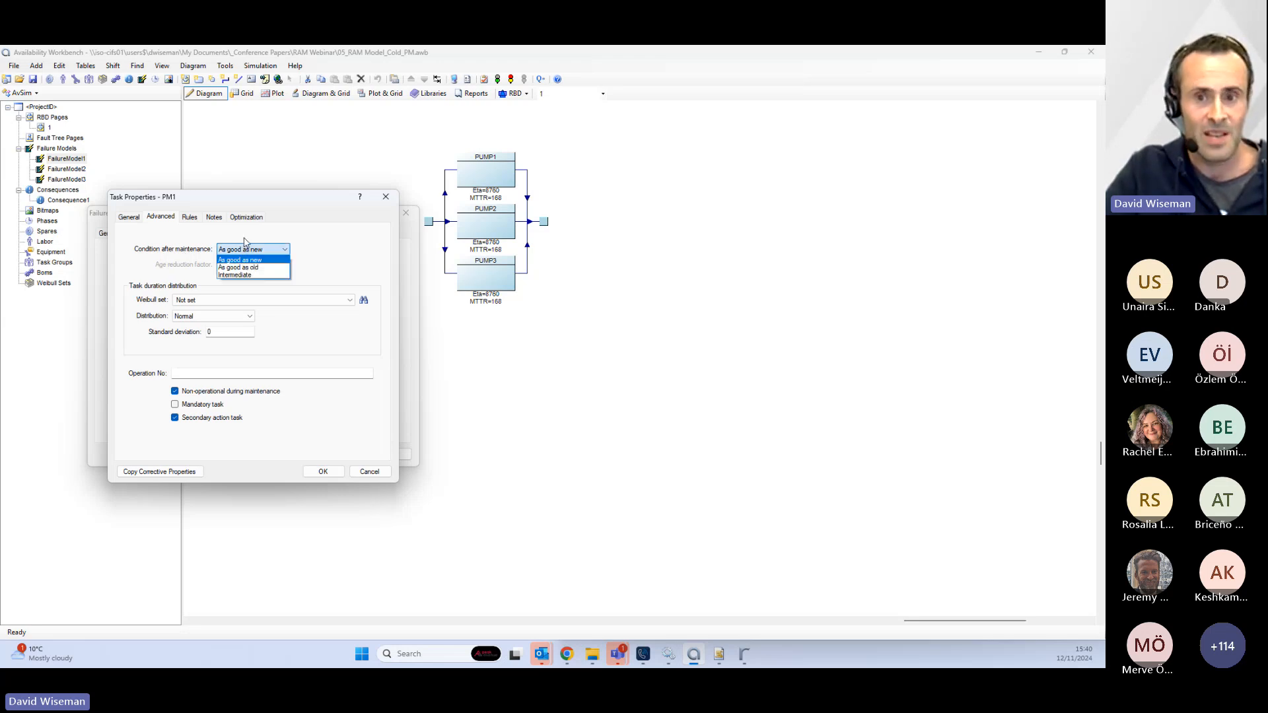
left_click(247, 245)
left_click(130, 217)
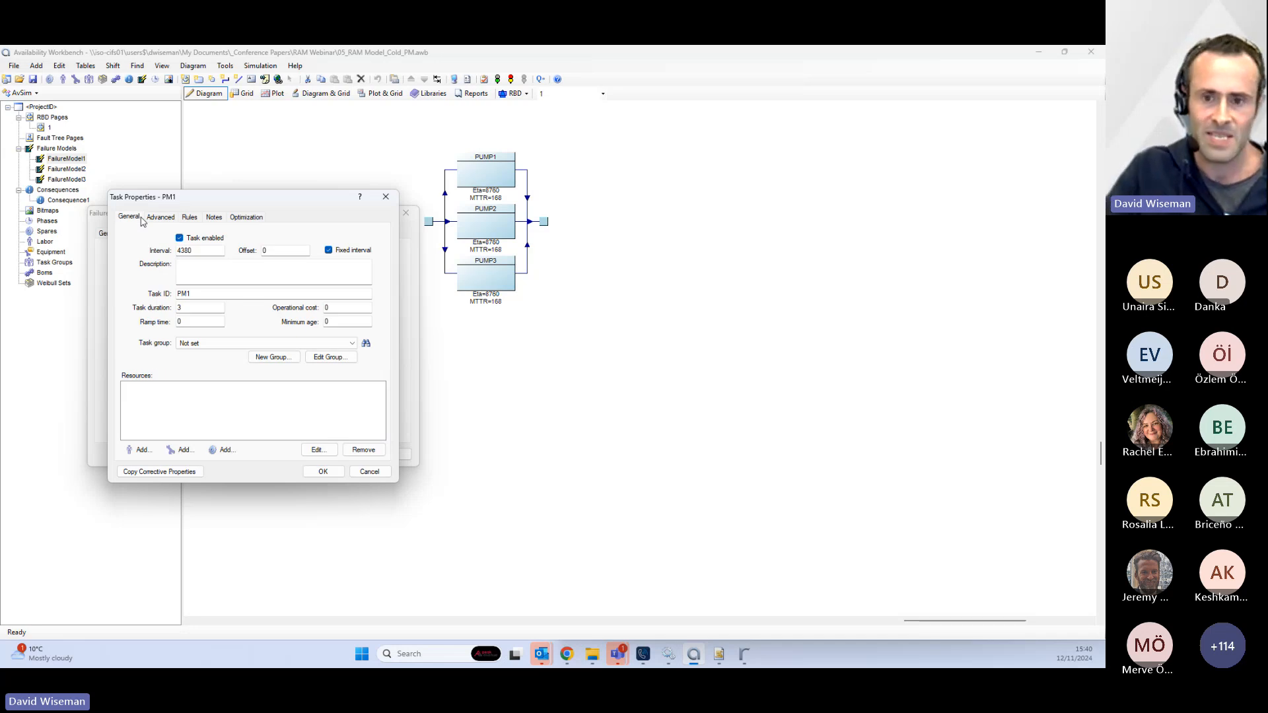
left_click(334, 470)
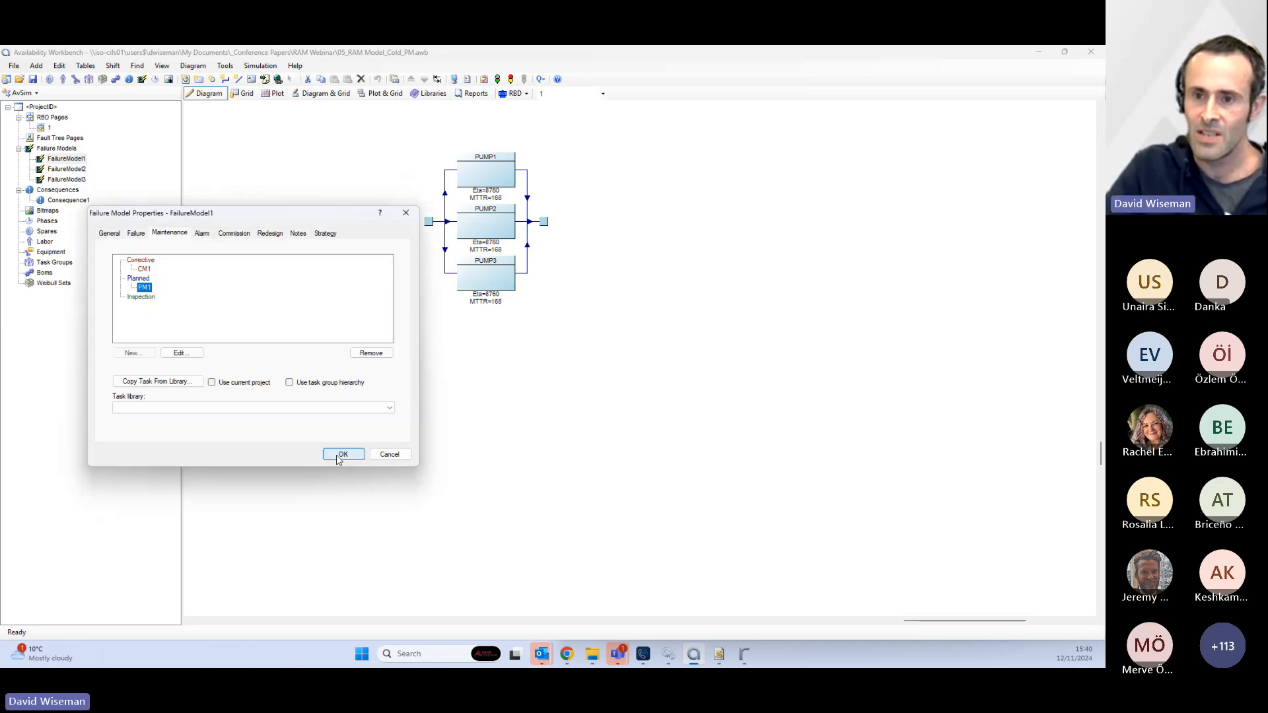
left_click(342, 454)
- Examine system 1's total down time in the preventive maintenance model's simulation results and close the results
left_click(540, 80)
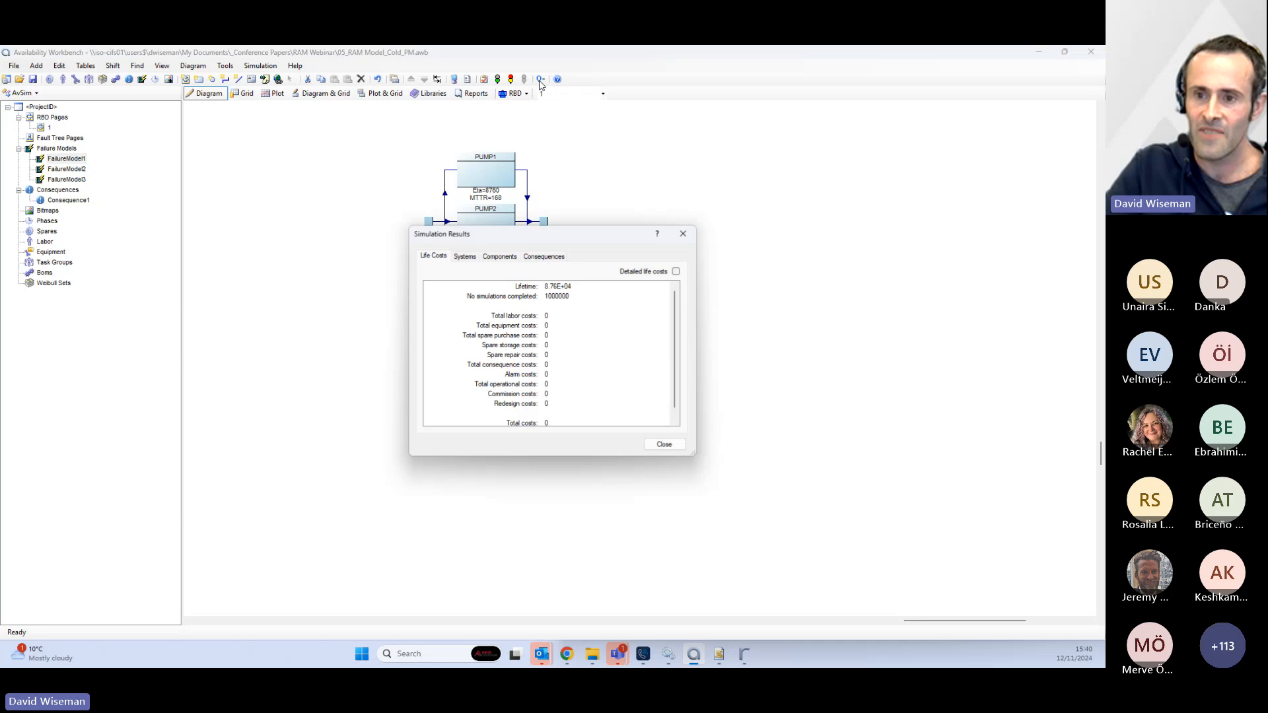
left_click(466, 257)
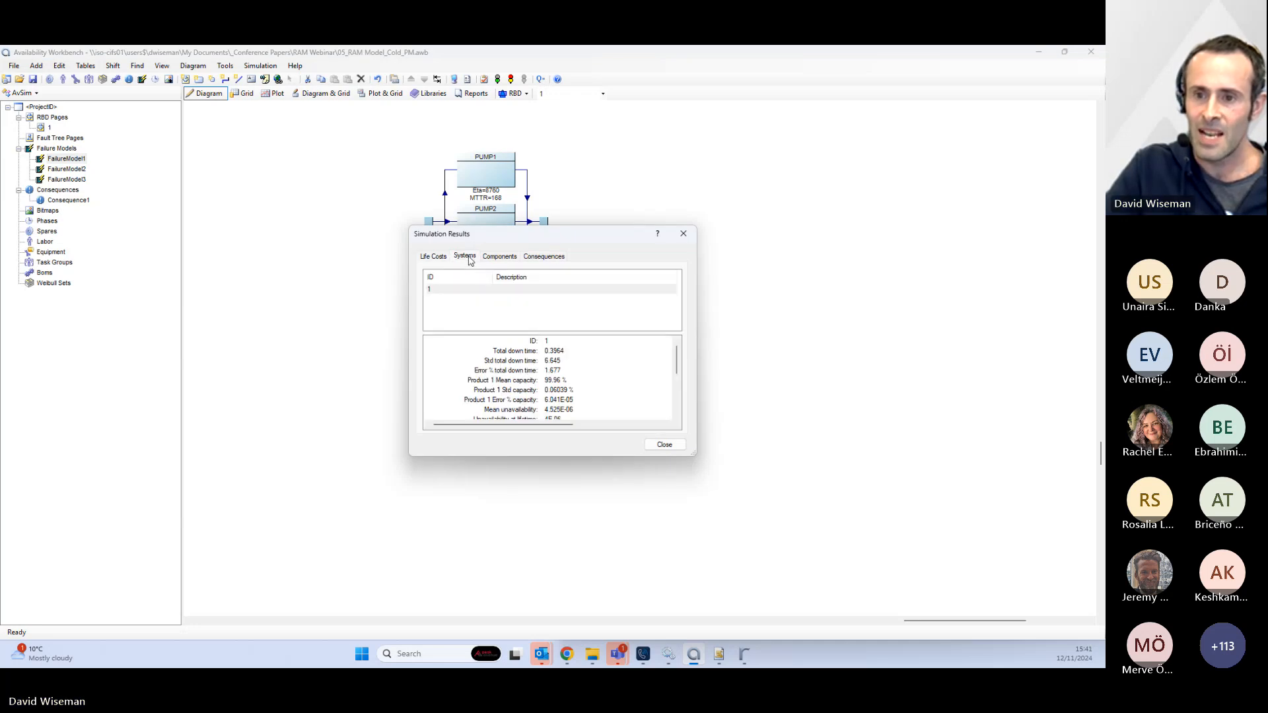
left_click(469, 291)
left_click(560, 352)
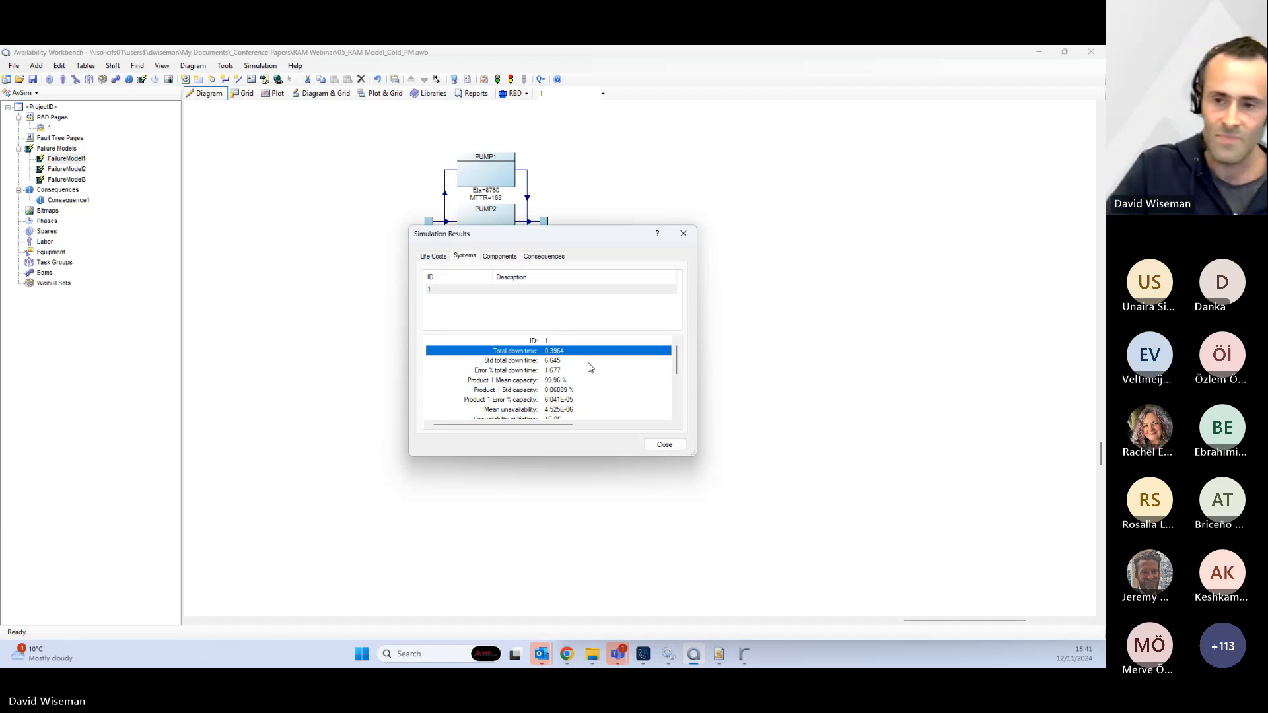
left_click(665, 444)
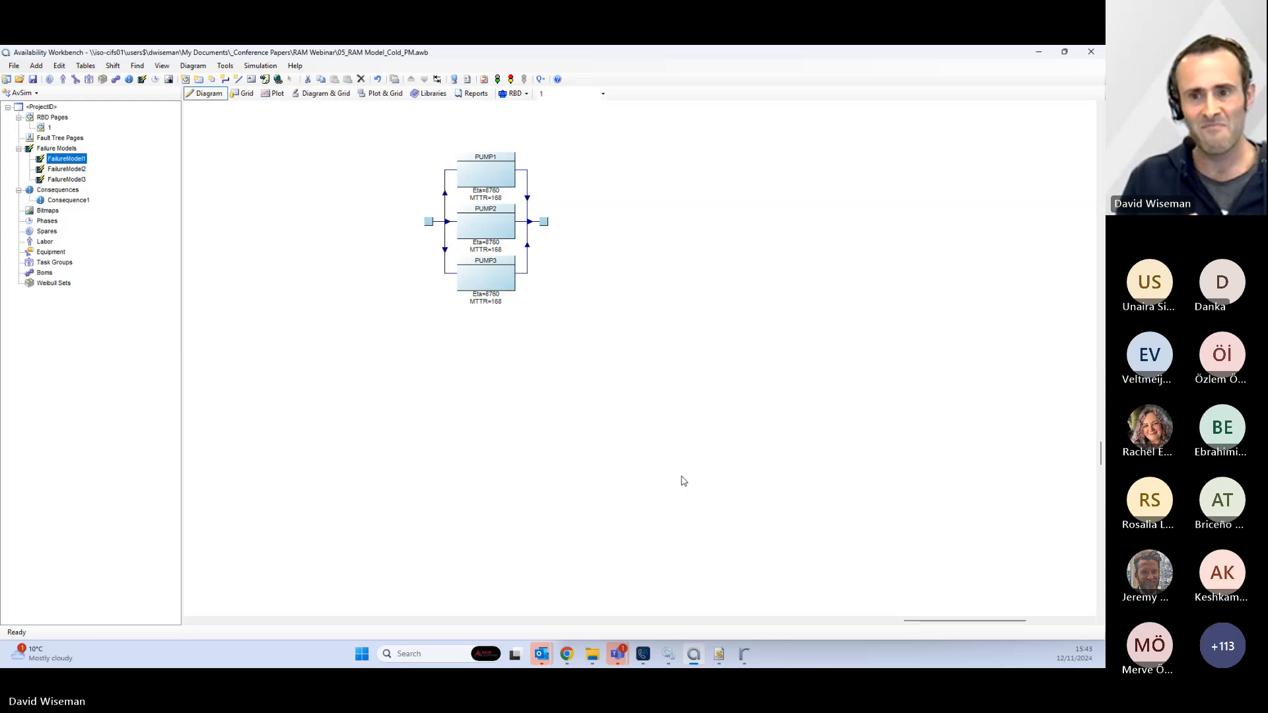
- Open the project 06_RAM Model_Cold_Resources.awb without saving changes to the preventive maintenance project
left_click(20, 80)
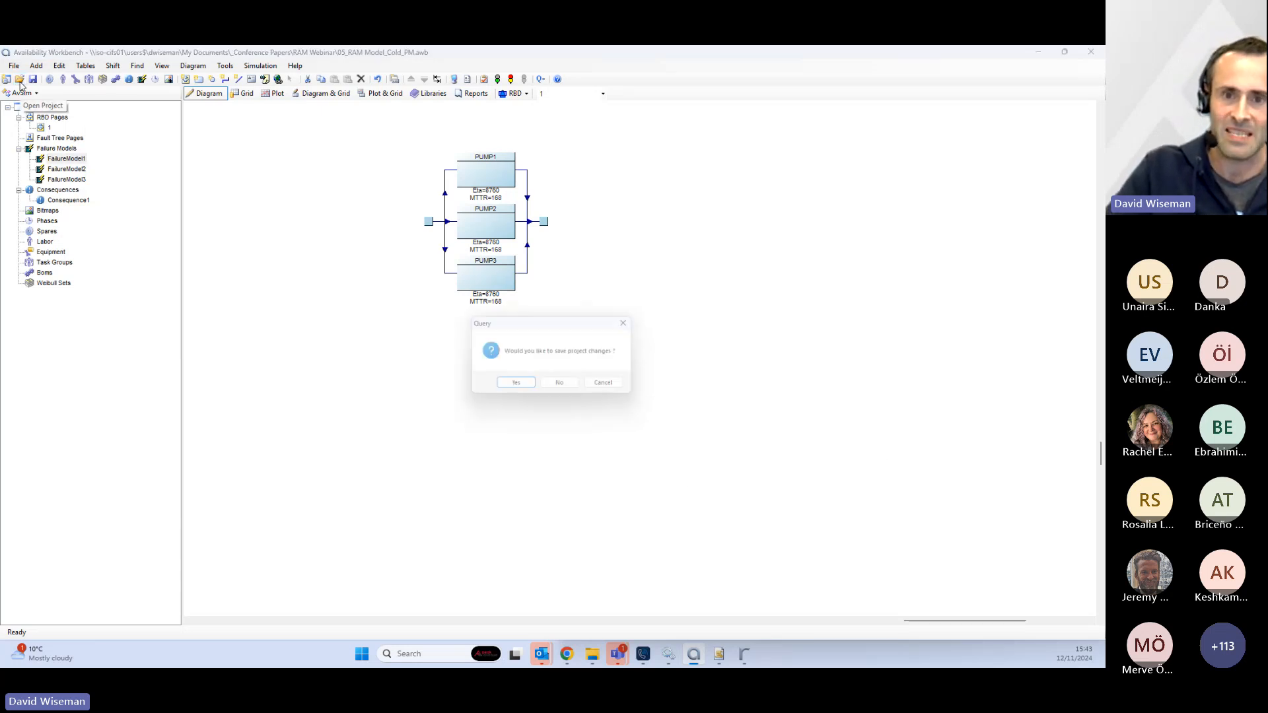
left_click(577, 391)
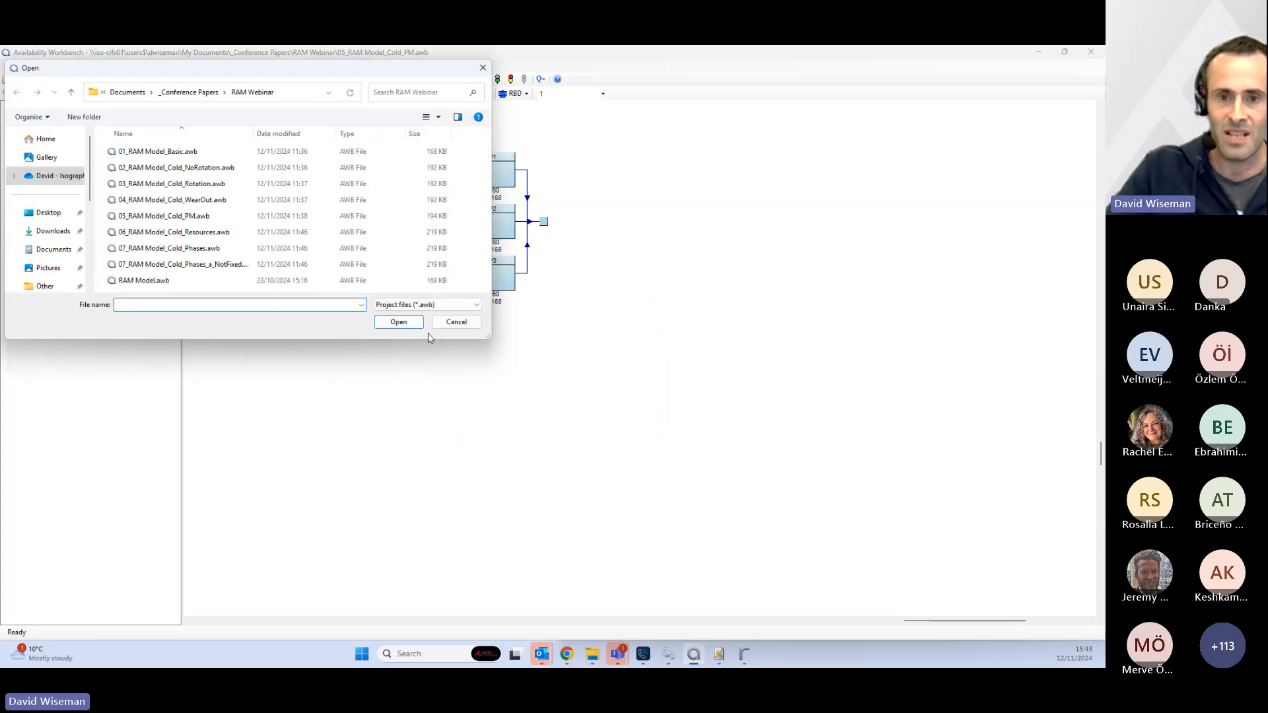
left_click(195, 236)
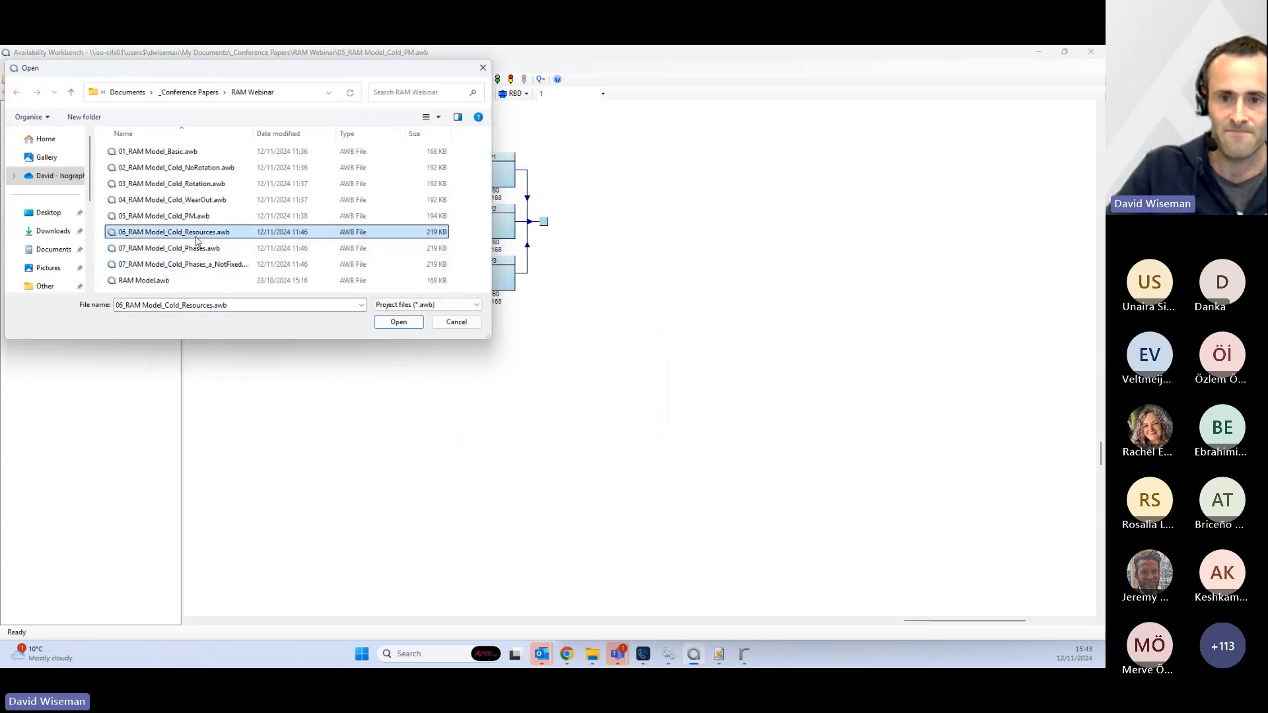
left_click(399, 322)
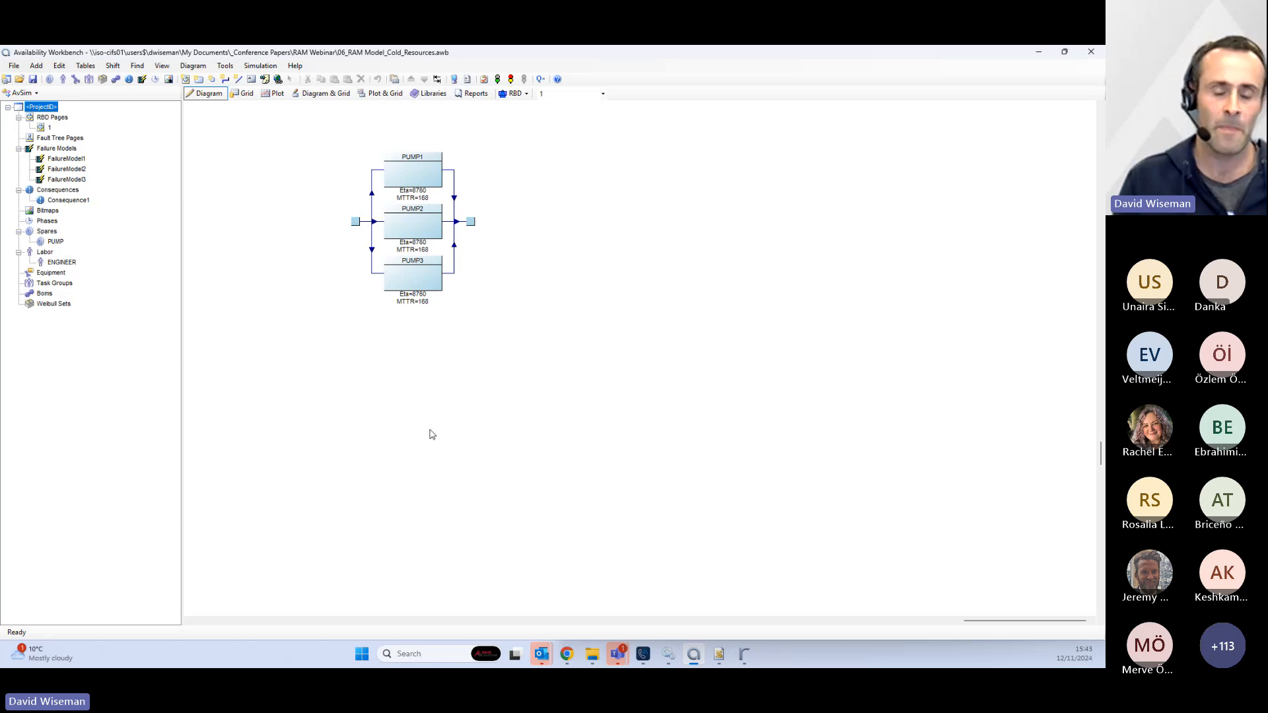
- Examine the storage level settings and unit cost of the PUMP spare and close its properties
double_click(62, 243)
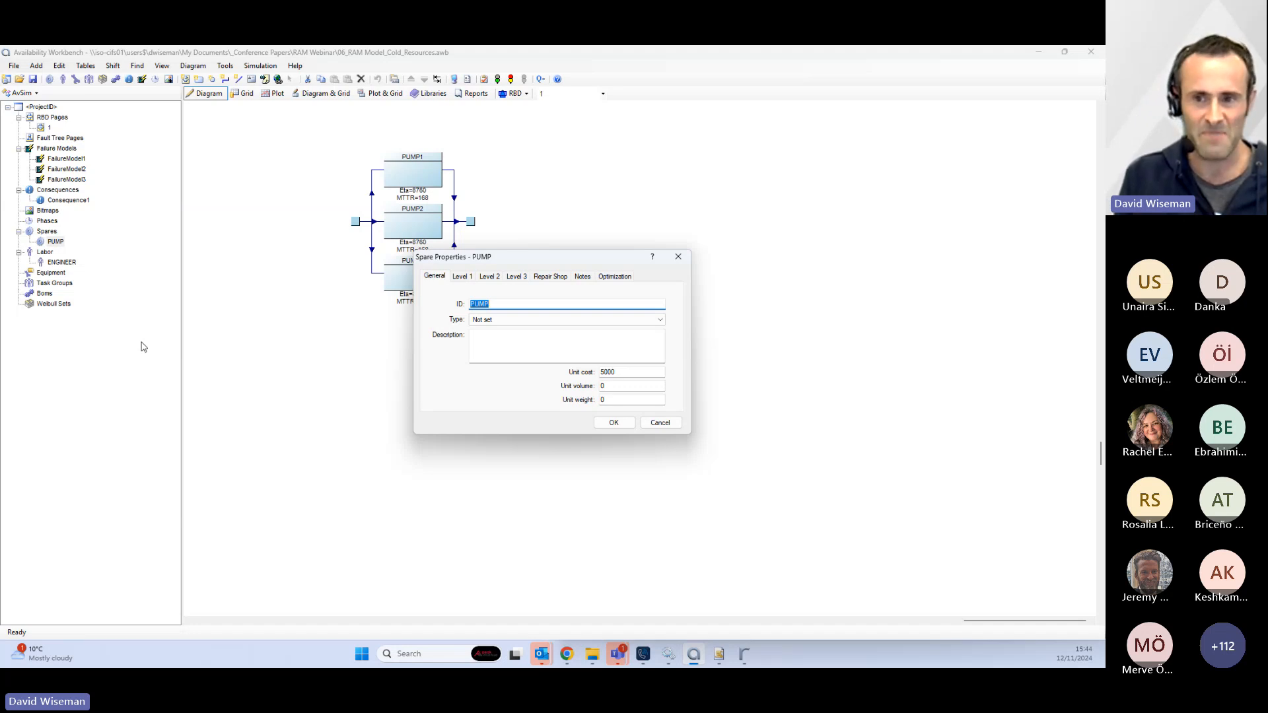
left_click(466, 279)
left_click(492, 279)
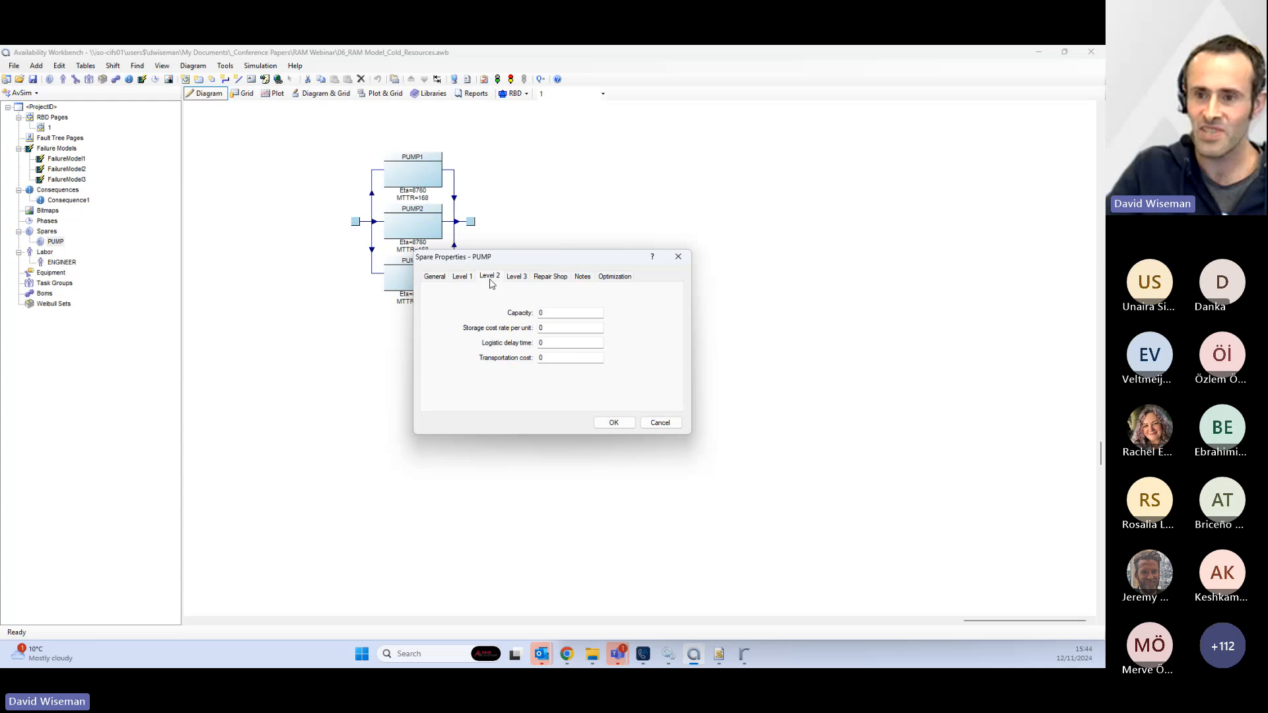
left_click(436, 278)
left_click_drag(660, 372, 558, 372)
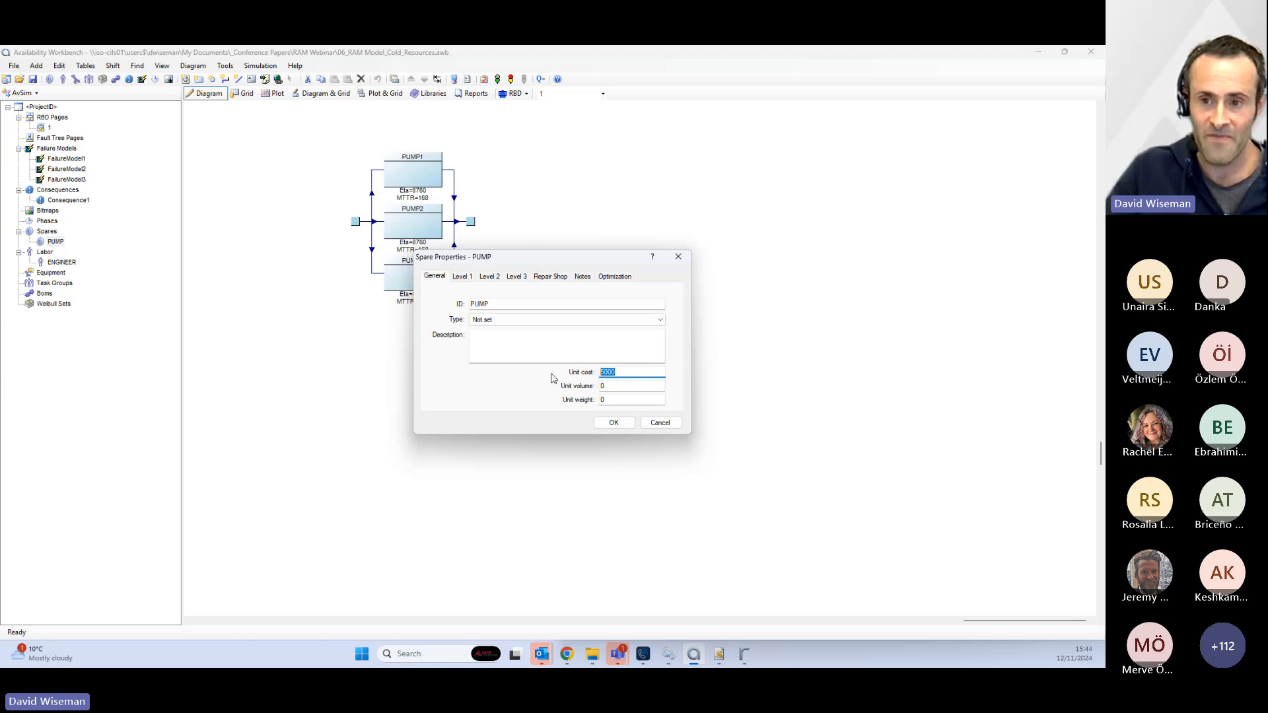
left_click(605, 424)
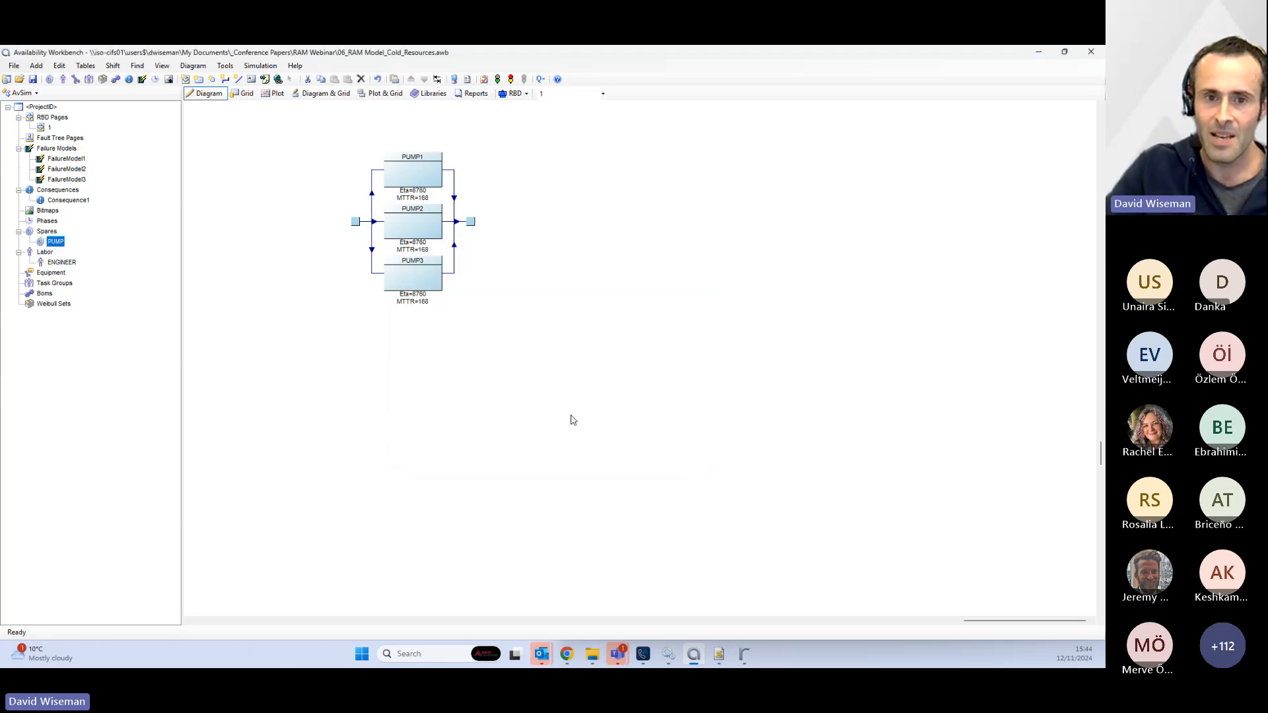
- Examine the ENGINEER labor's cost rate, corrective logistic delay and number available, and close its properties
left_click(65, 264)
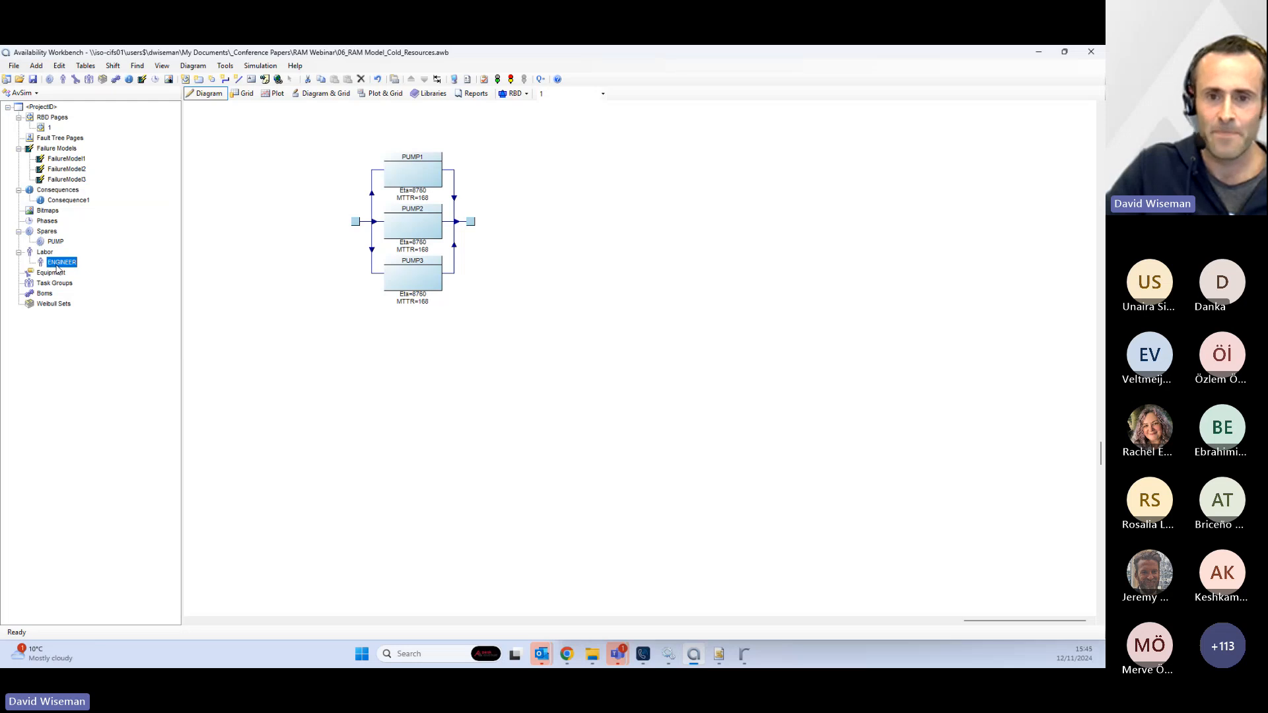
double_click(58, 263)
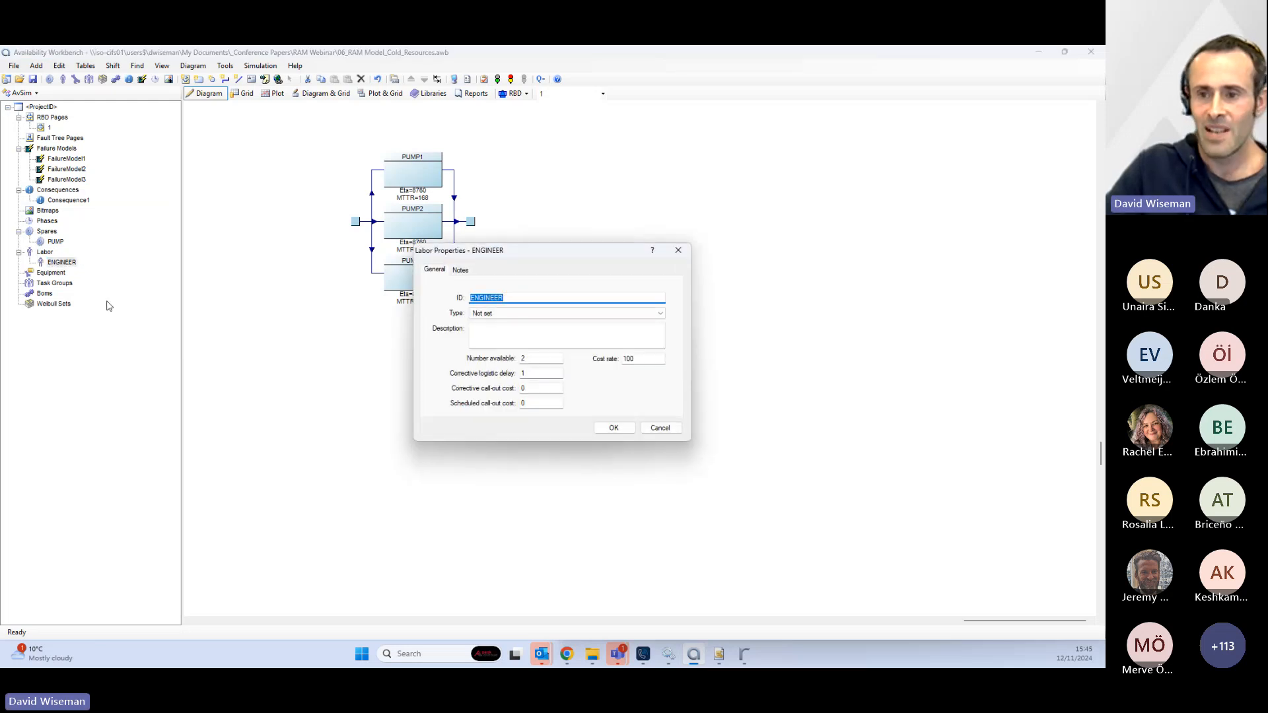
double_click(652, 360)
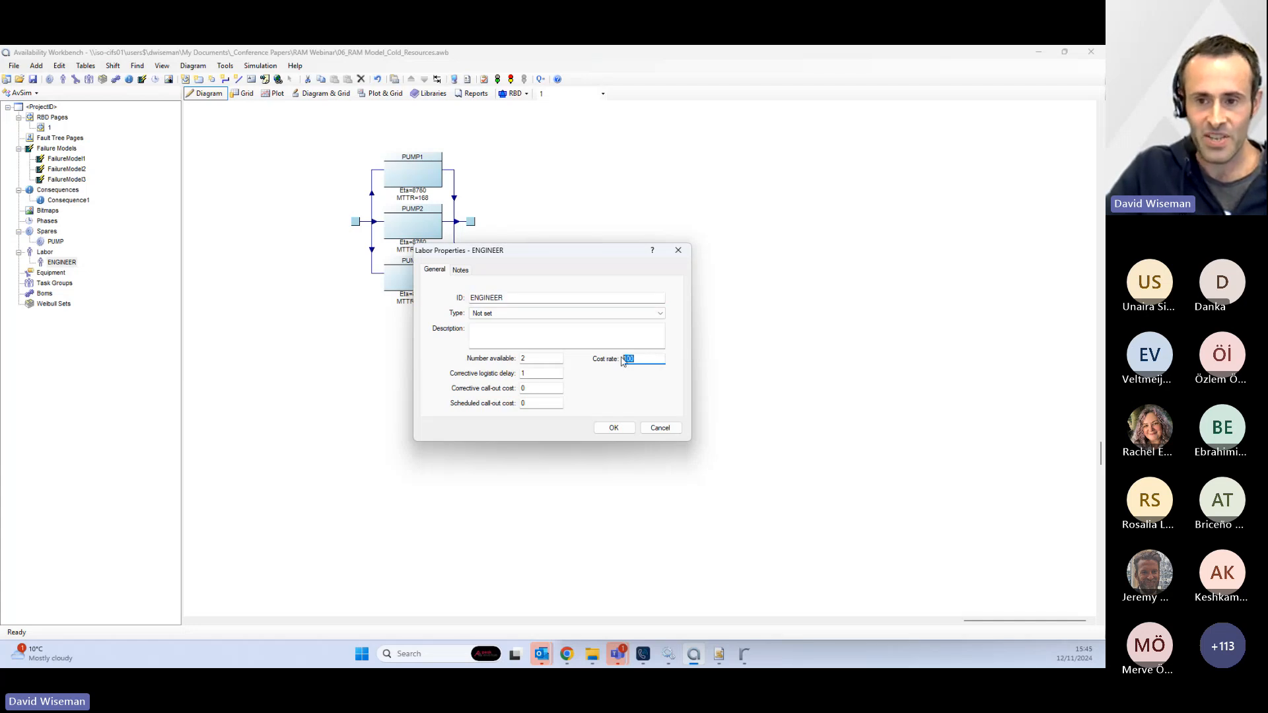
double_click(523, 374)
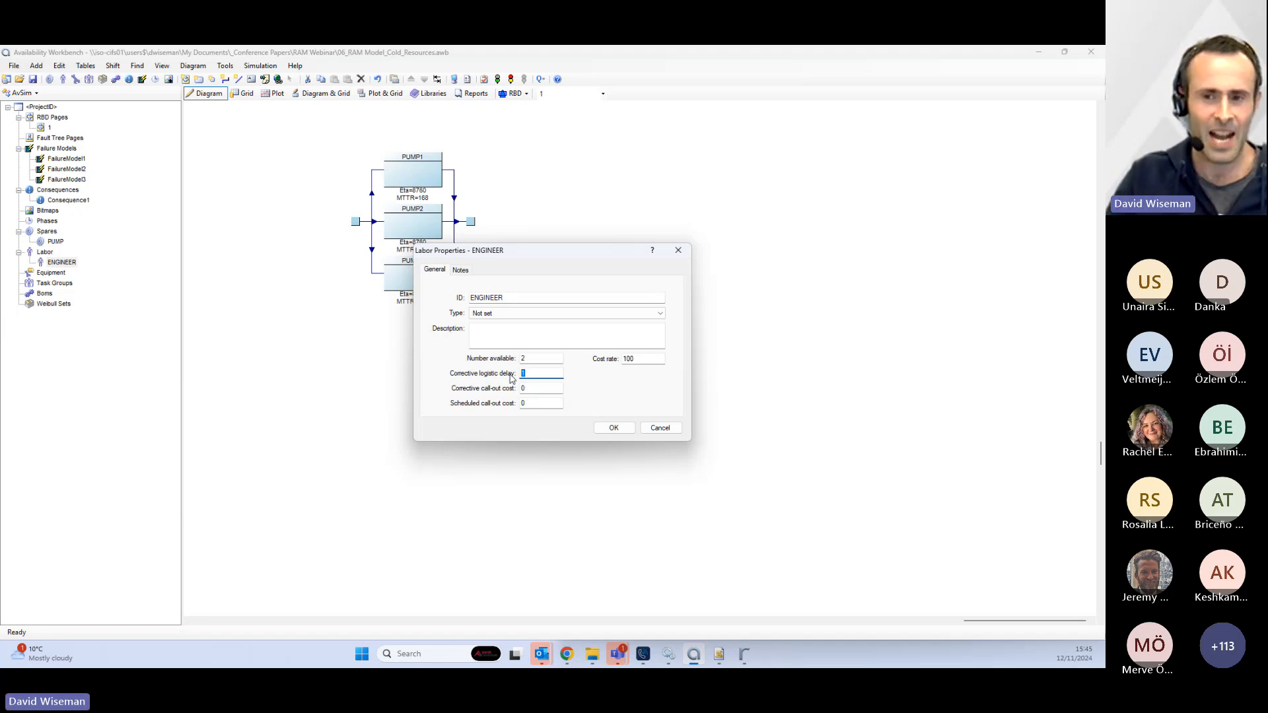
key("shift+Tab")
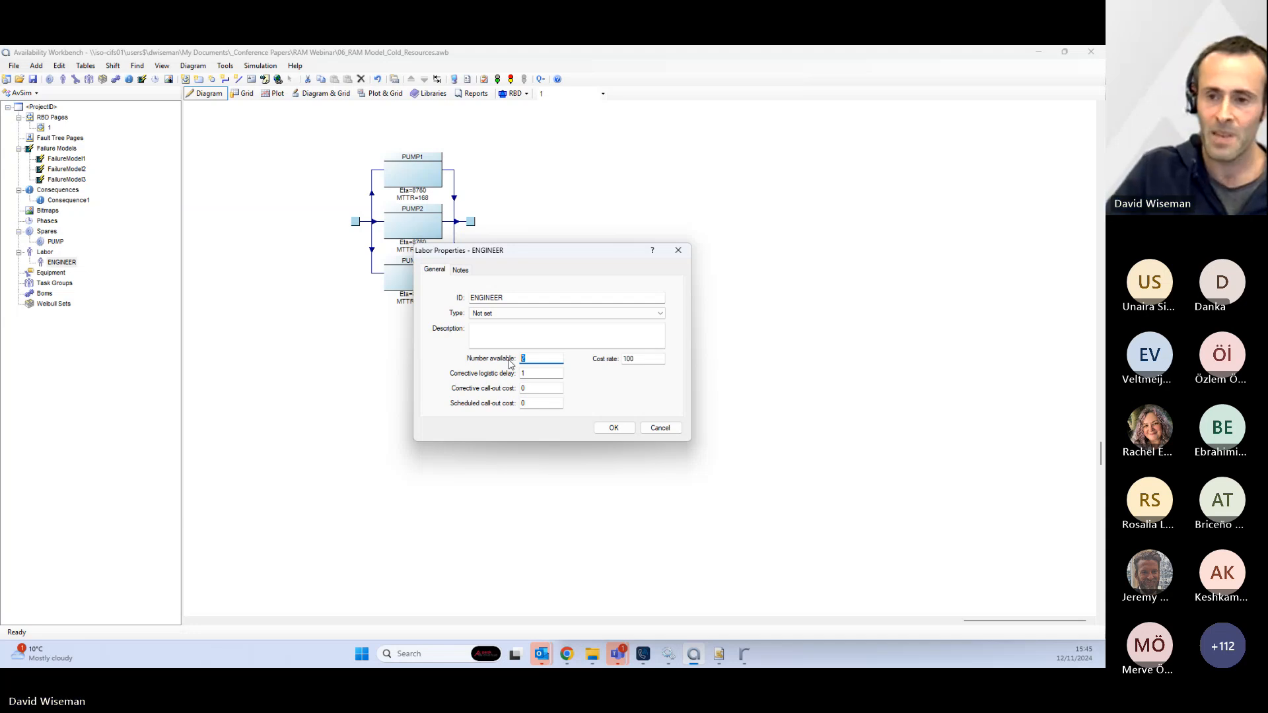
left_click(614, 428)
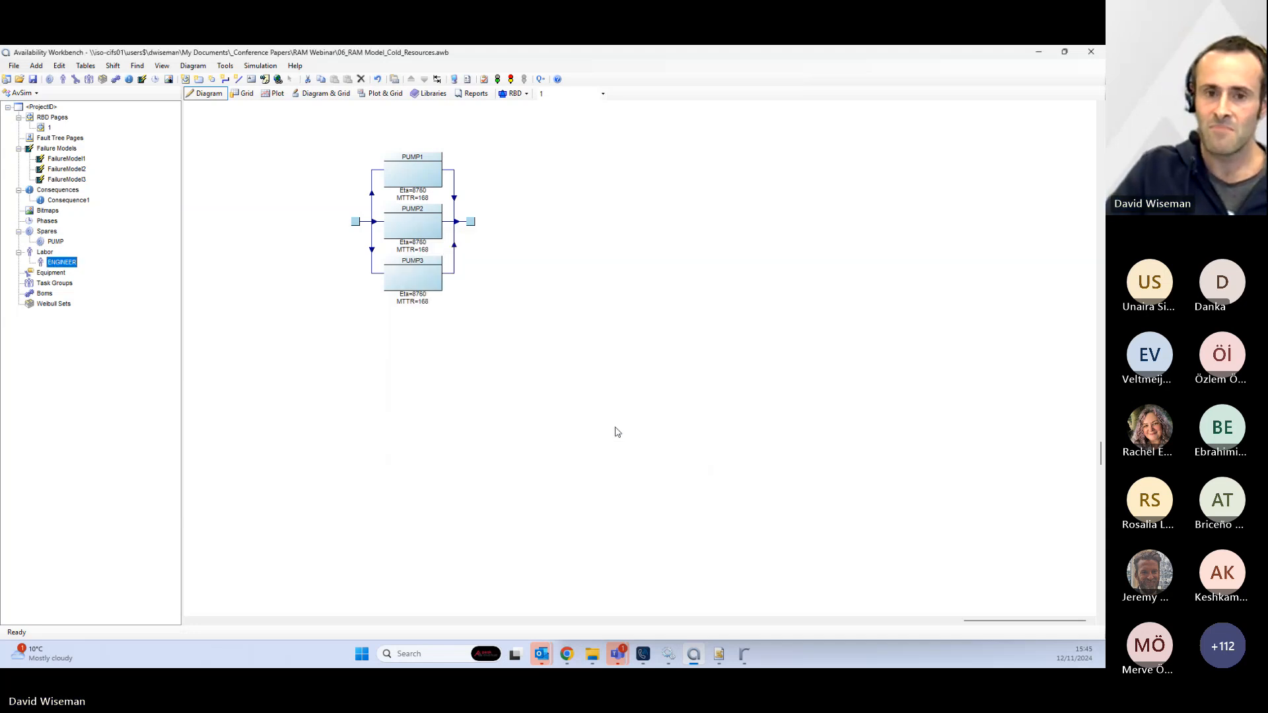
- Examine the labor and spare resources assigned to FailureModel1's corrective task CM1 and close the task's properties
left_click(59, 160)
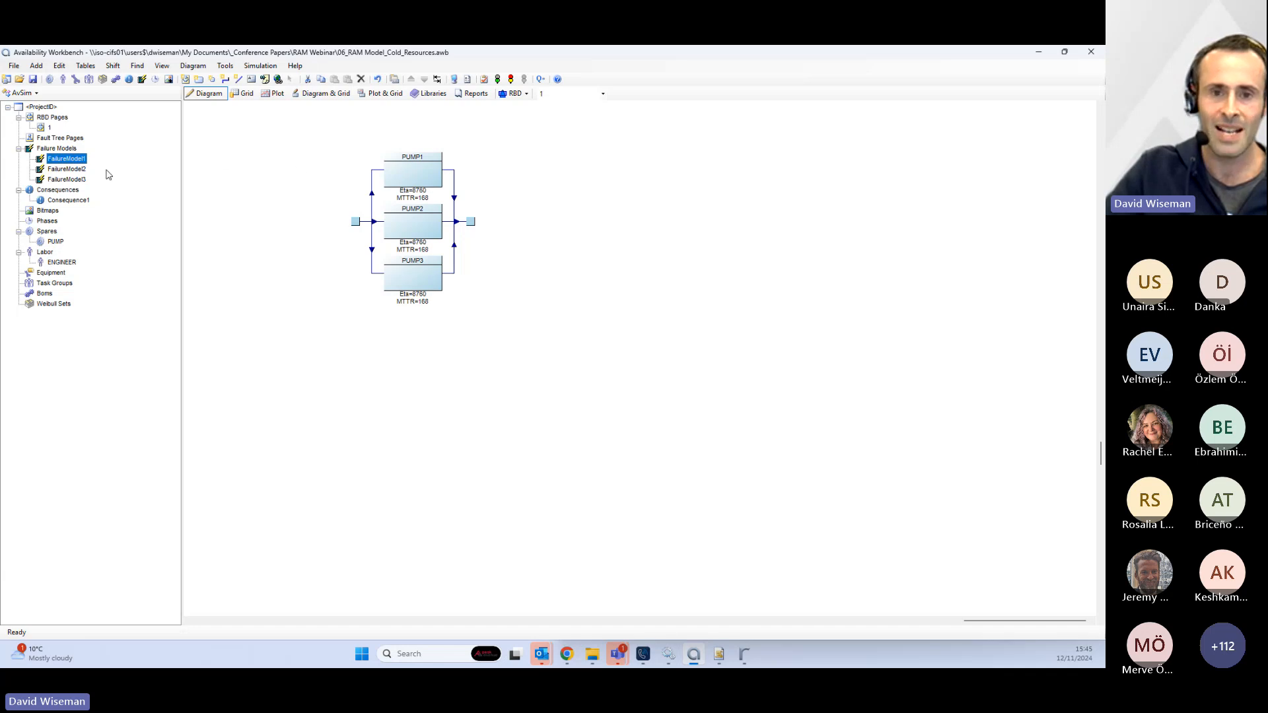
double_click(84, 164)
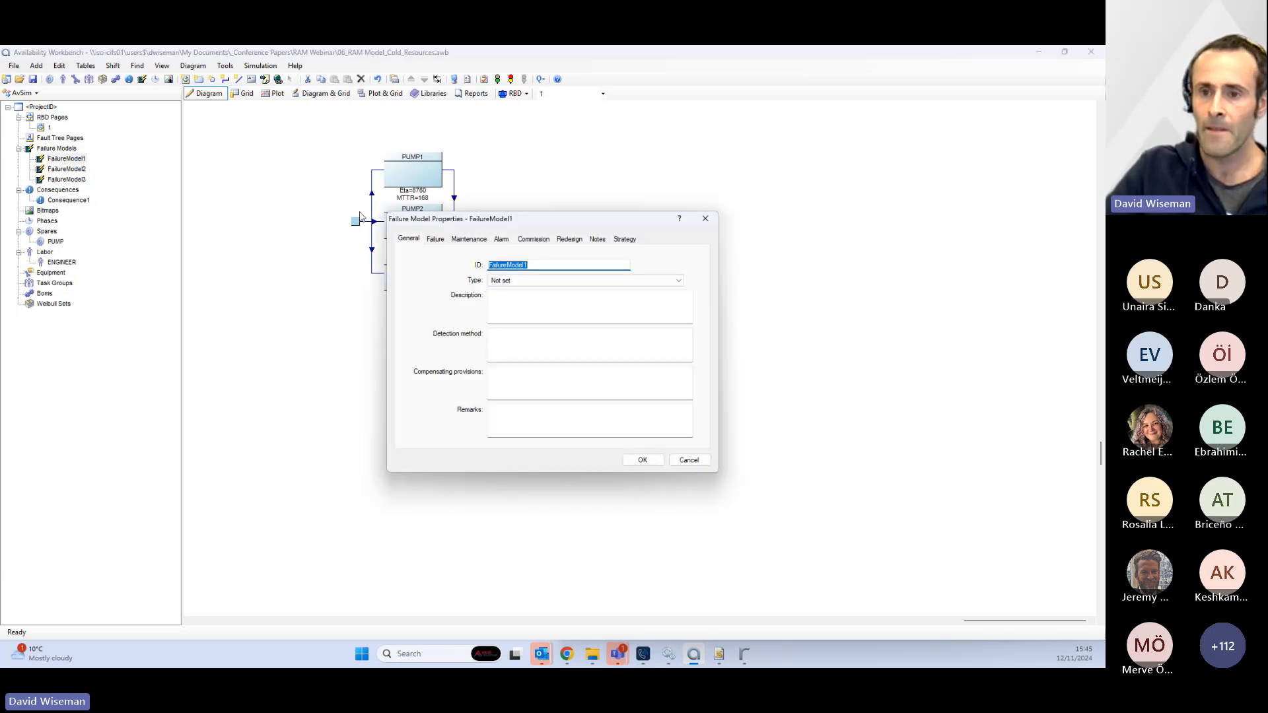
left_click(463, 243)
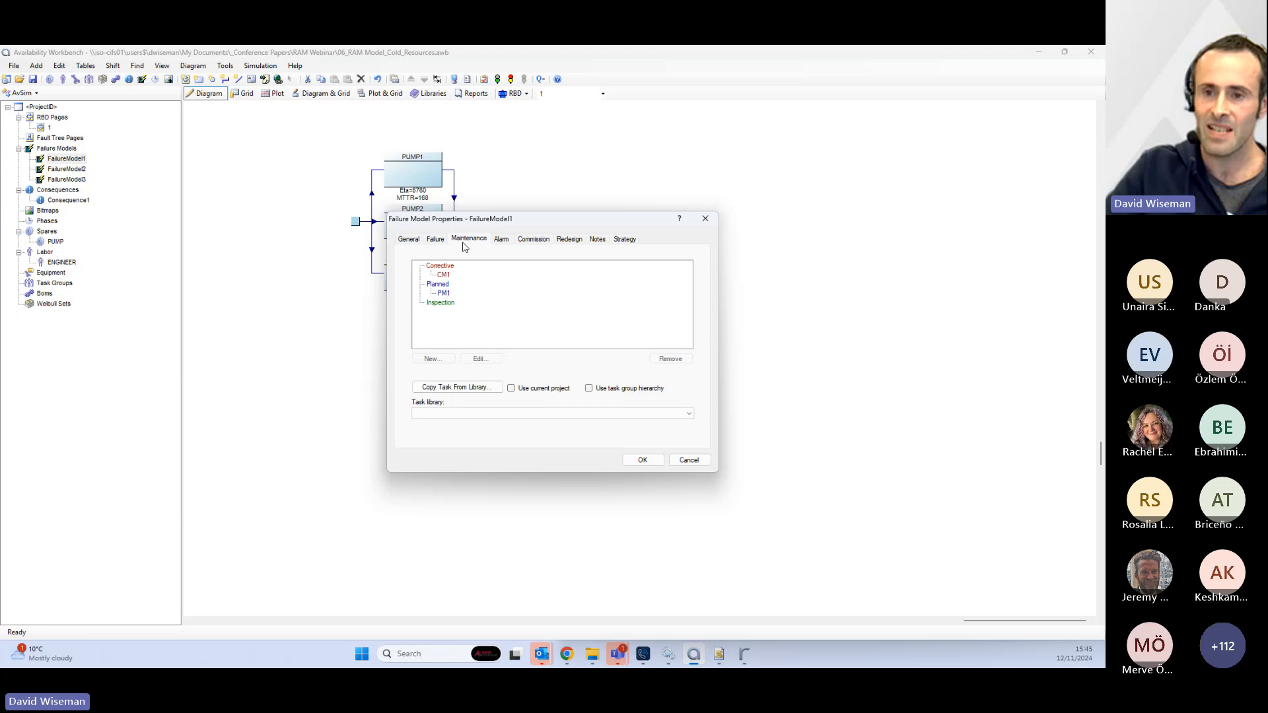
double_click(444, 276)
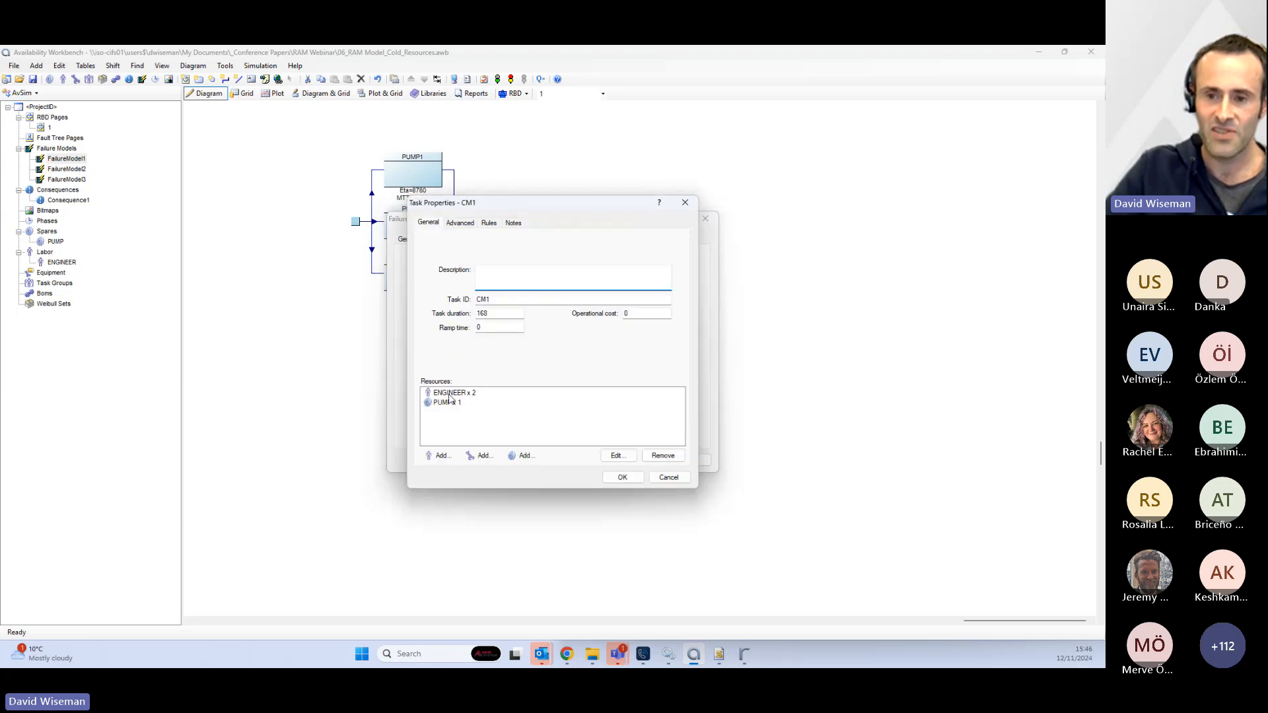
left_click(452, 393)
left_click(449, 403)
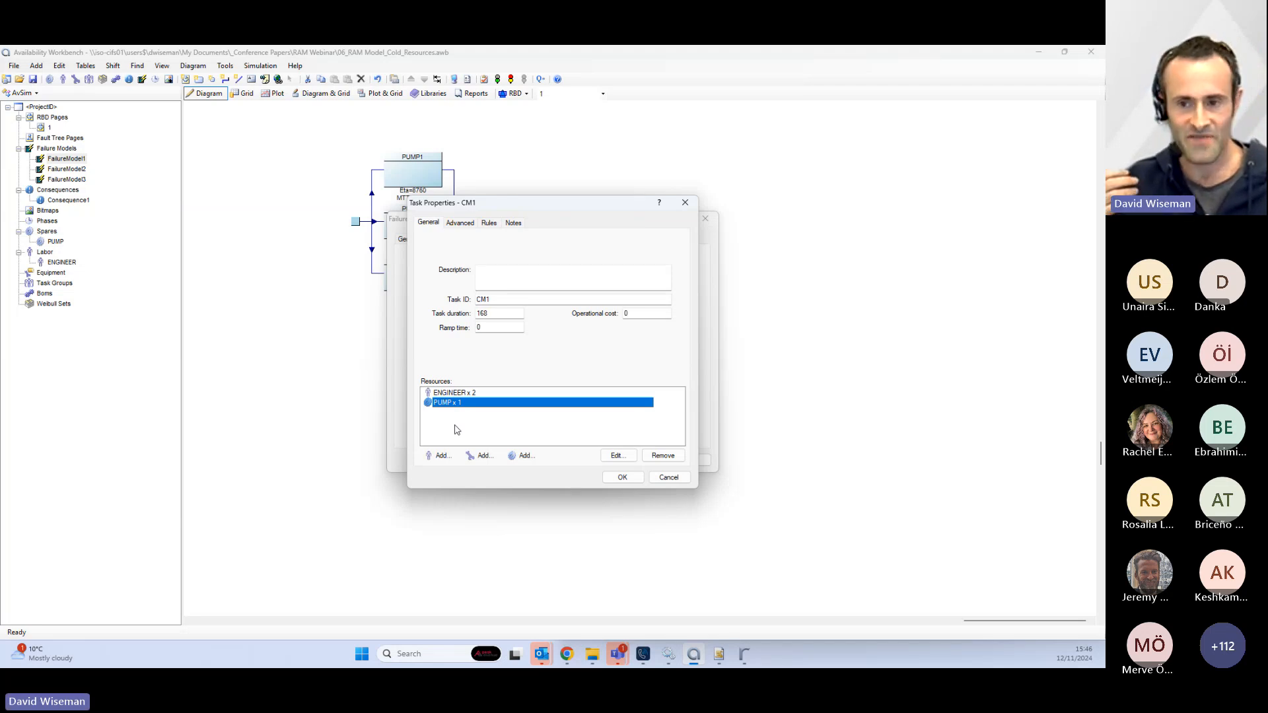
left_click(613, 479)
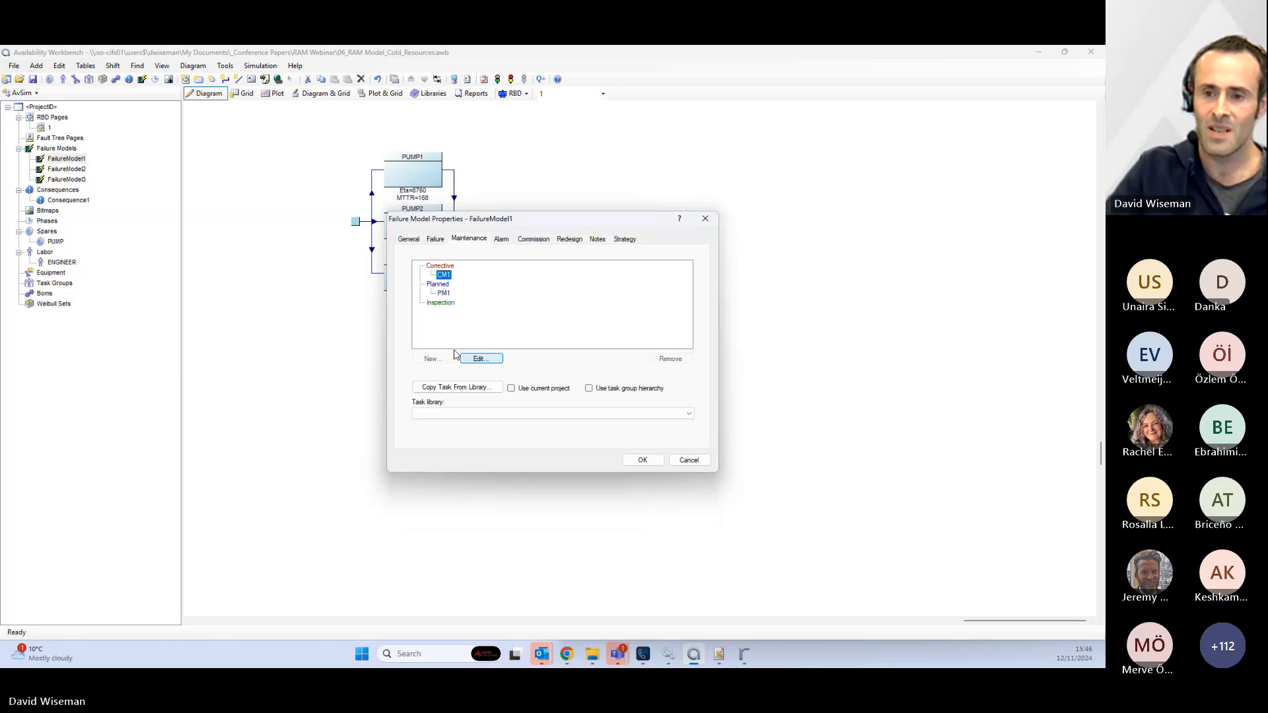
- Examine the interval, duration and resources of FailureModel1's planned task PM1 and close the failure model's properties
double_click(446, 297)
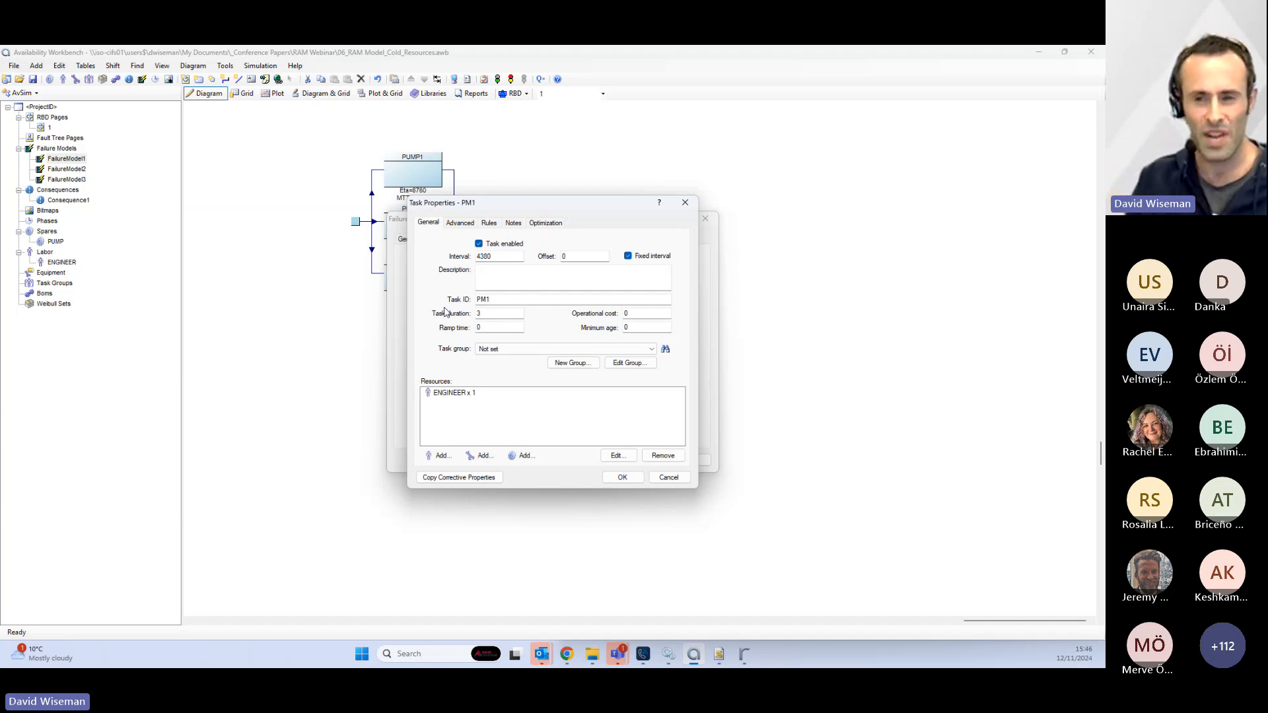
left_click(622, 476)
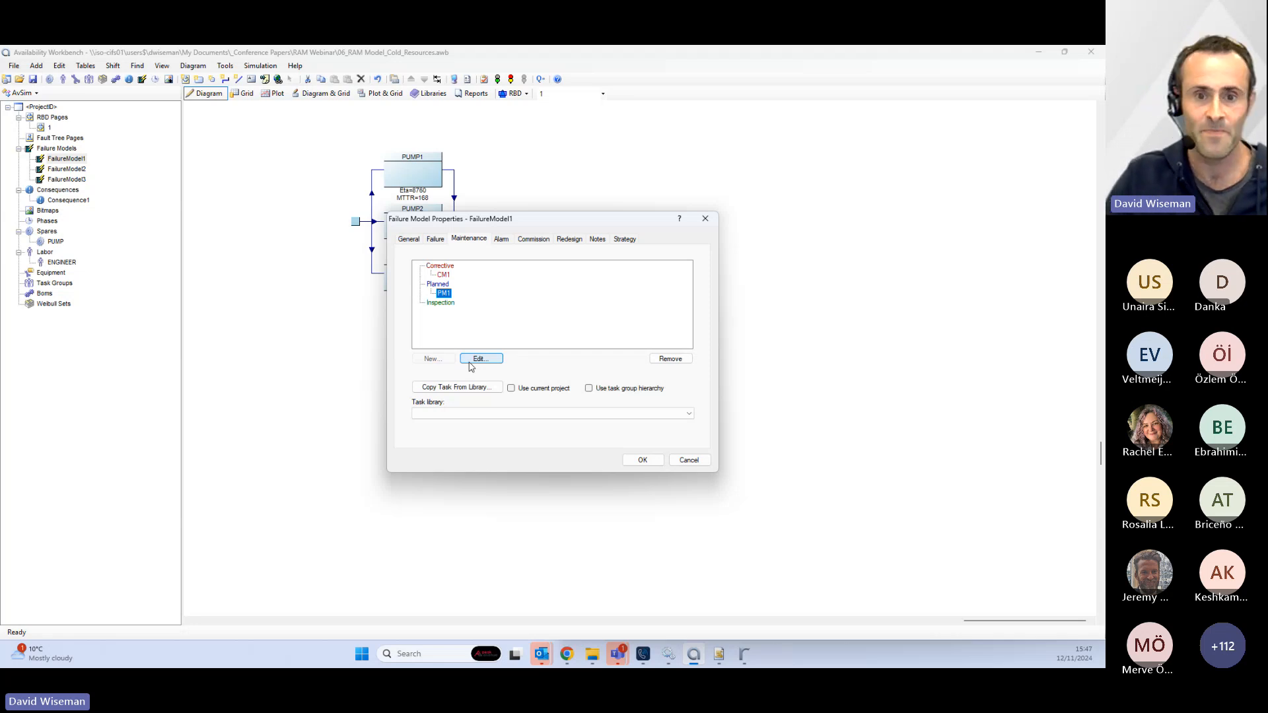
left_click(642, 461)
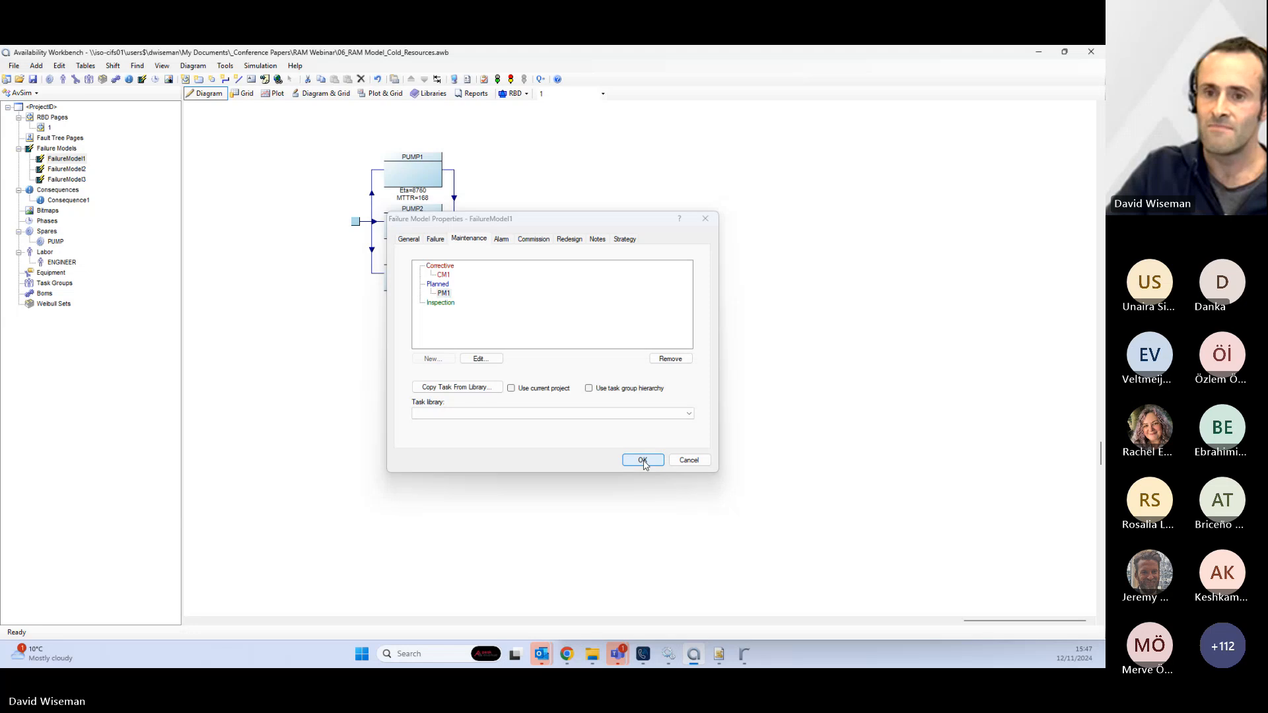
- Open the resources model's simulation results and examine system 1's total down time
left_click(541, 79)
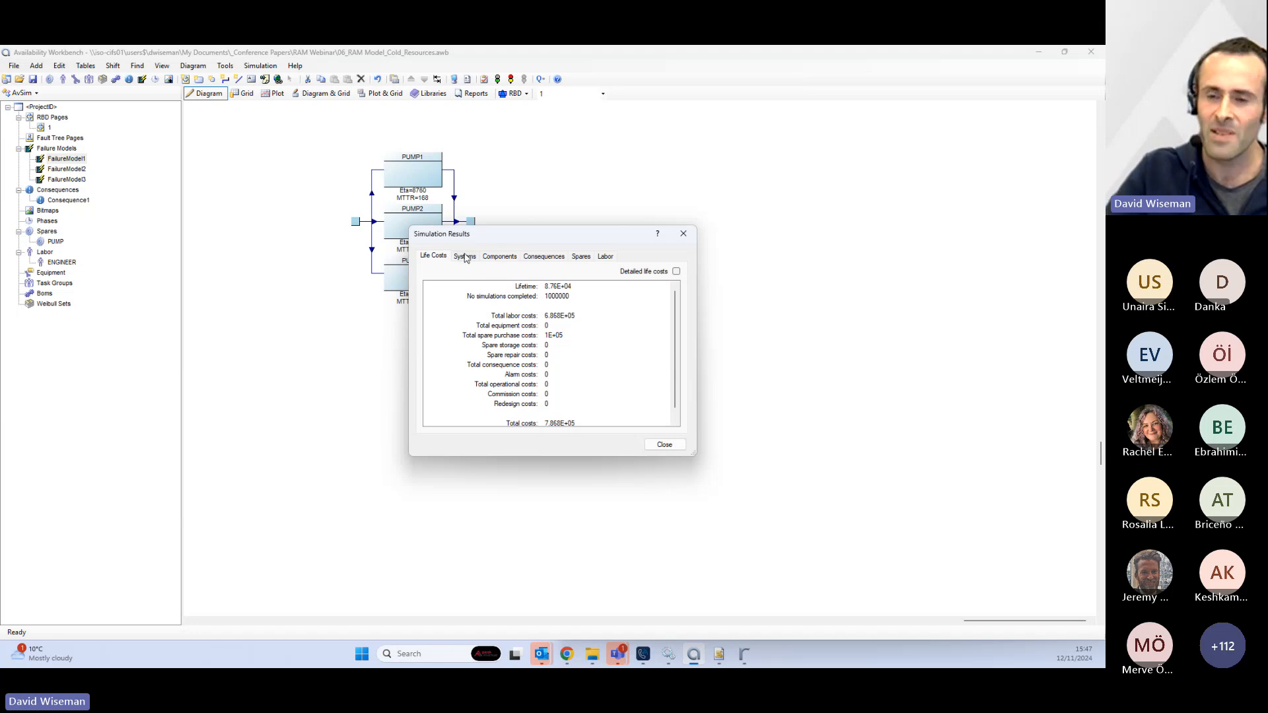
left_click(465, 257)
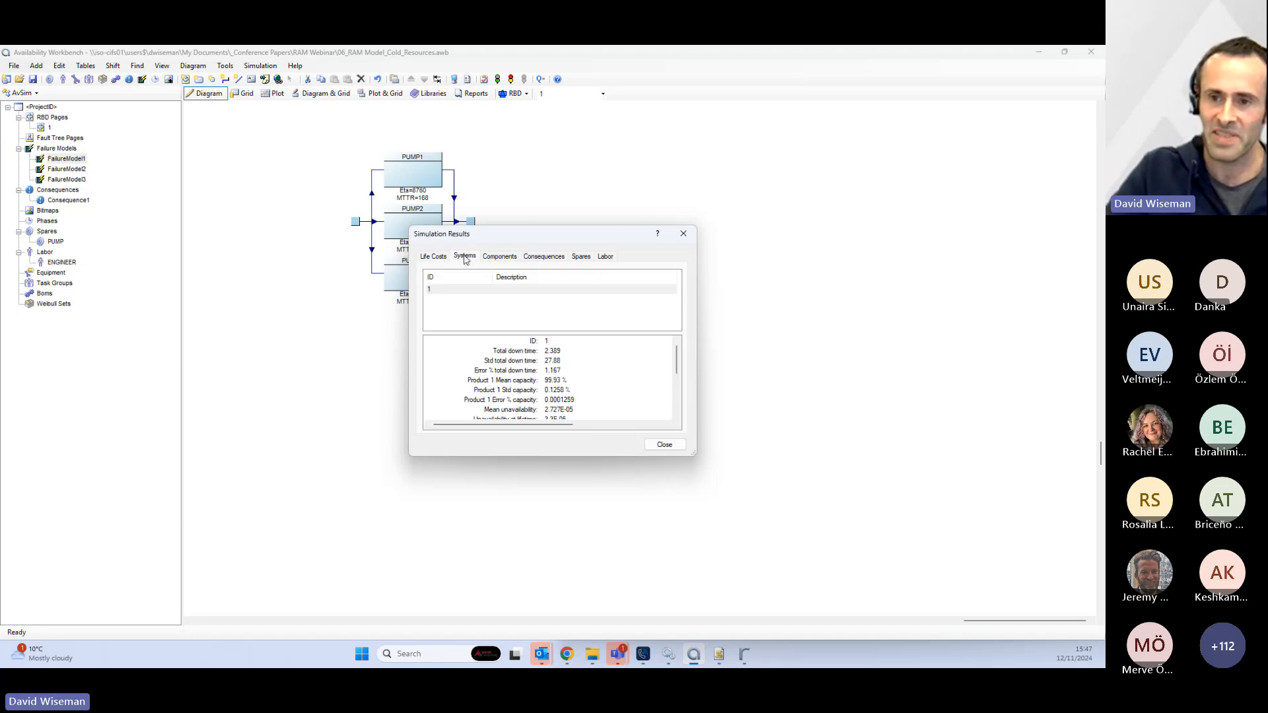
left_click(462, 291)
left_click(546, 354)
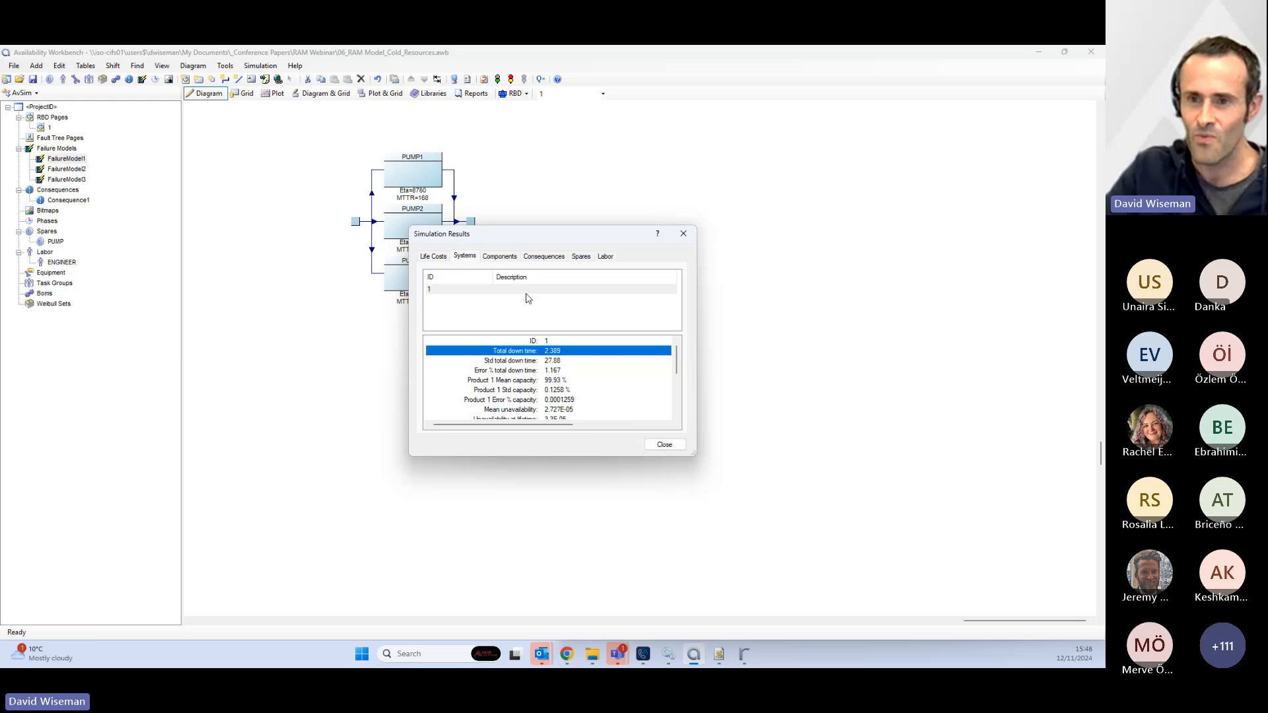
left_click(507, 259)
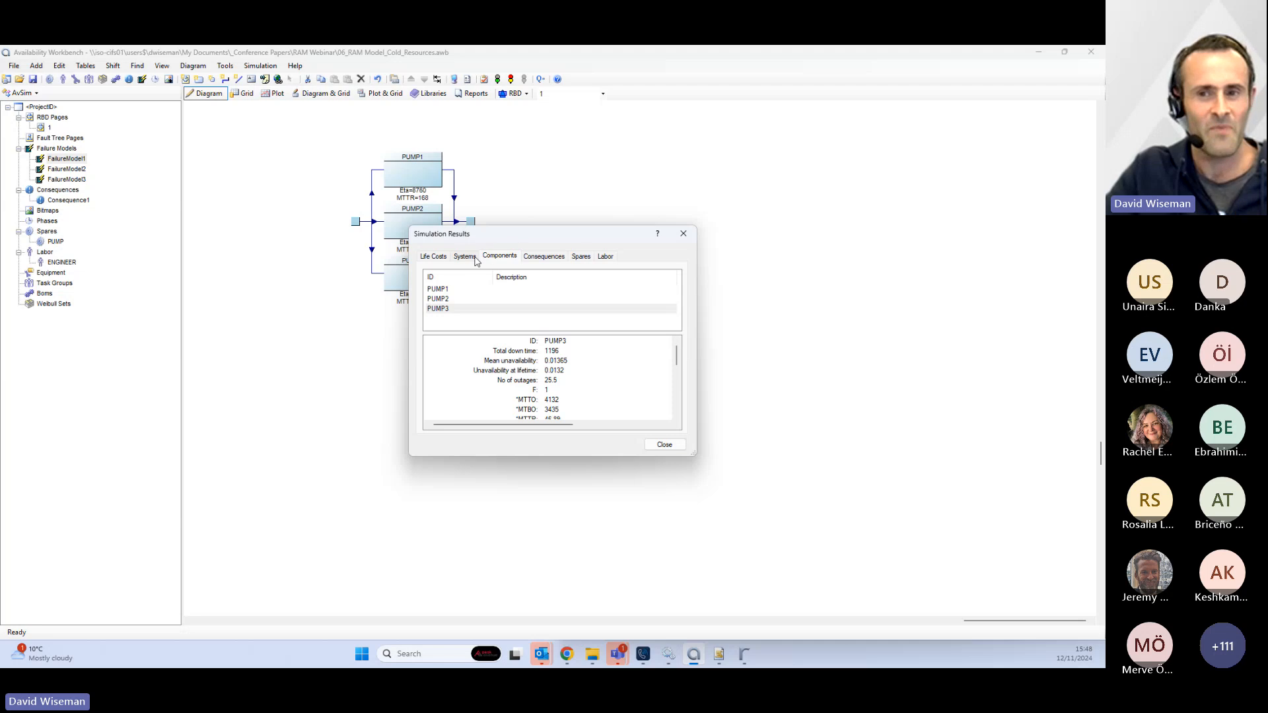
left_click(475, 260)
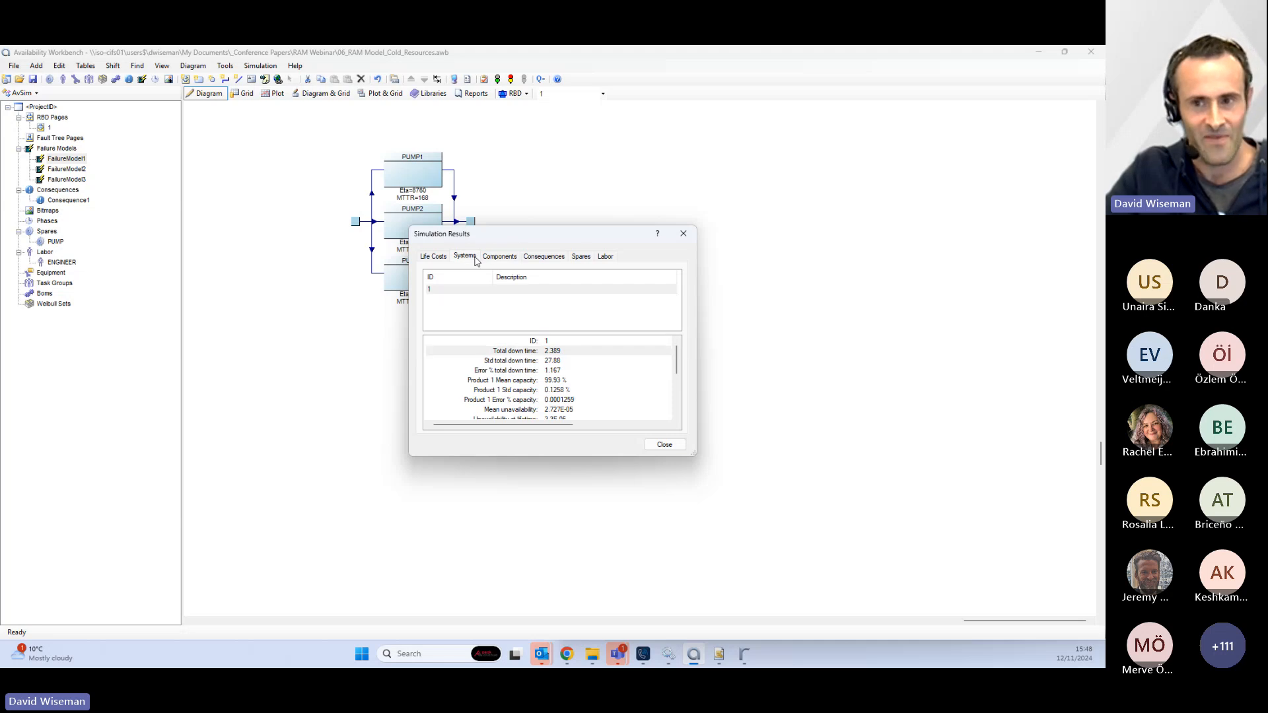
- Examine PUMP1's queuing times for labor or equipment and for spares in the component results and close the simulation results
left_click(485, 258)
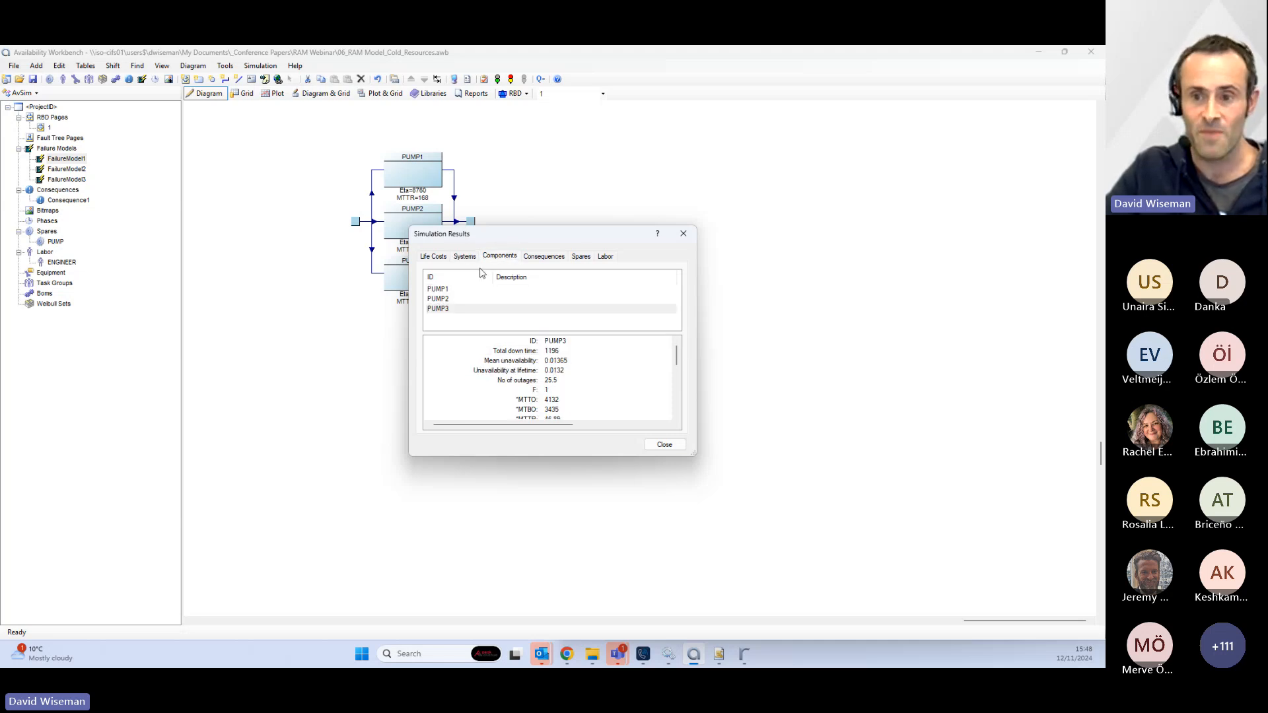
left_click(461, 291)
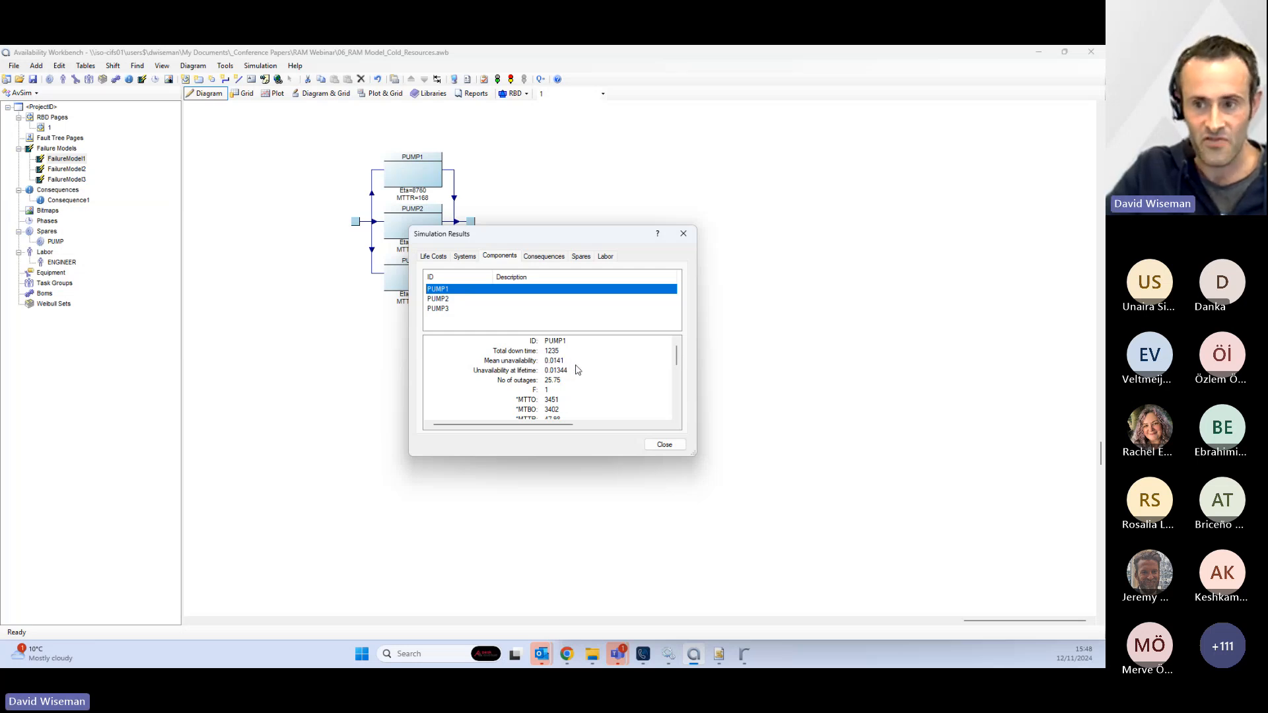
scroll(577, 370, "down", 2)
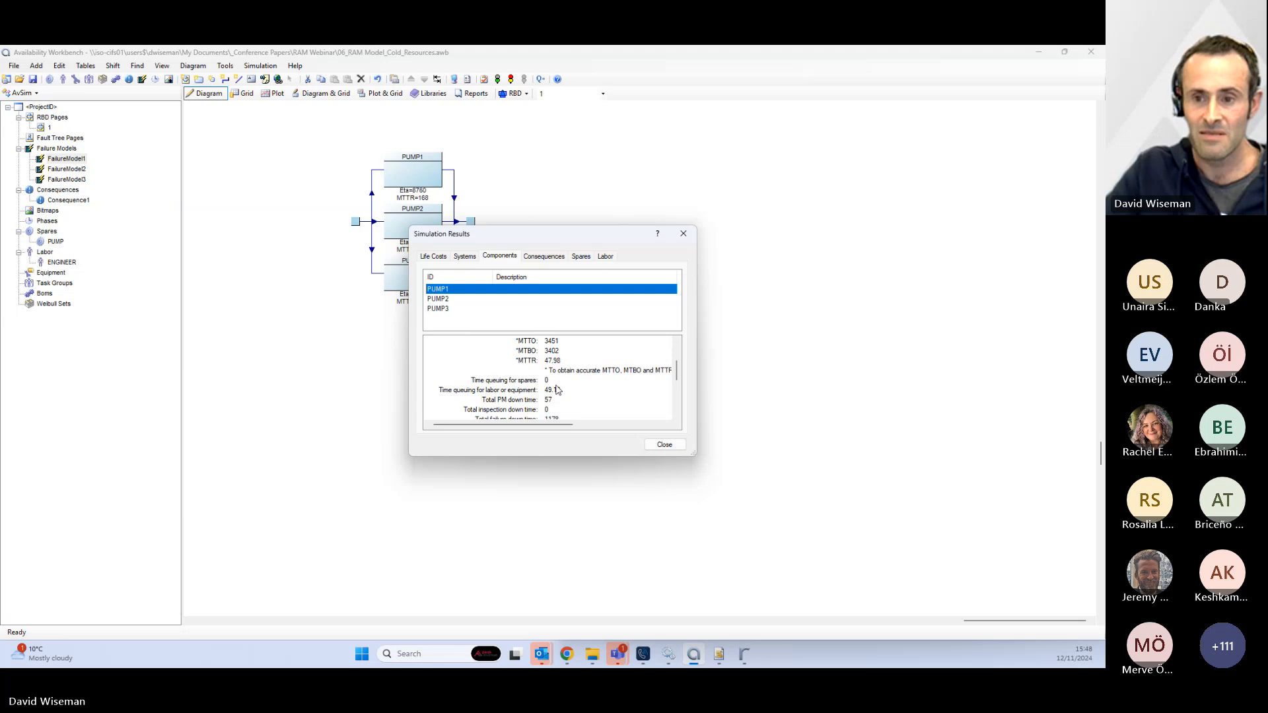
left_click(559, 390)
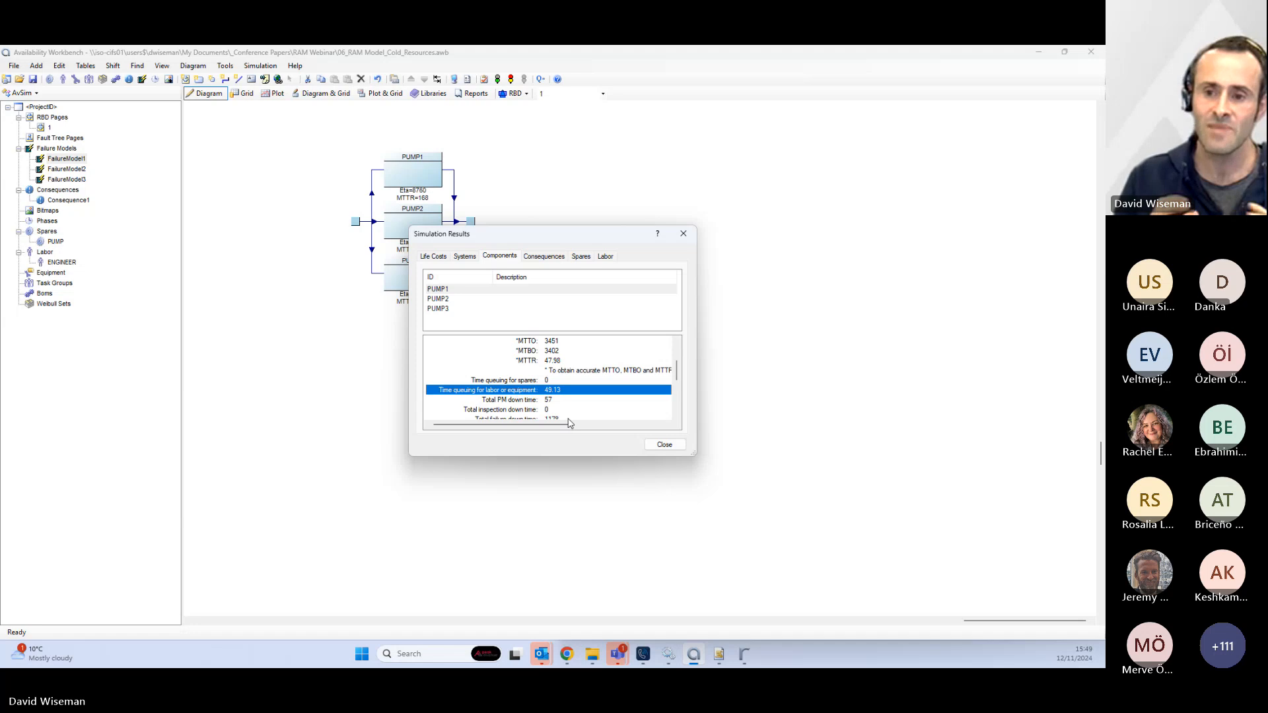
left_click(542, 382)
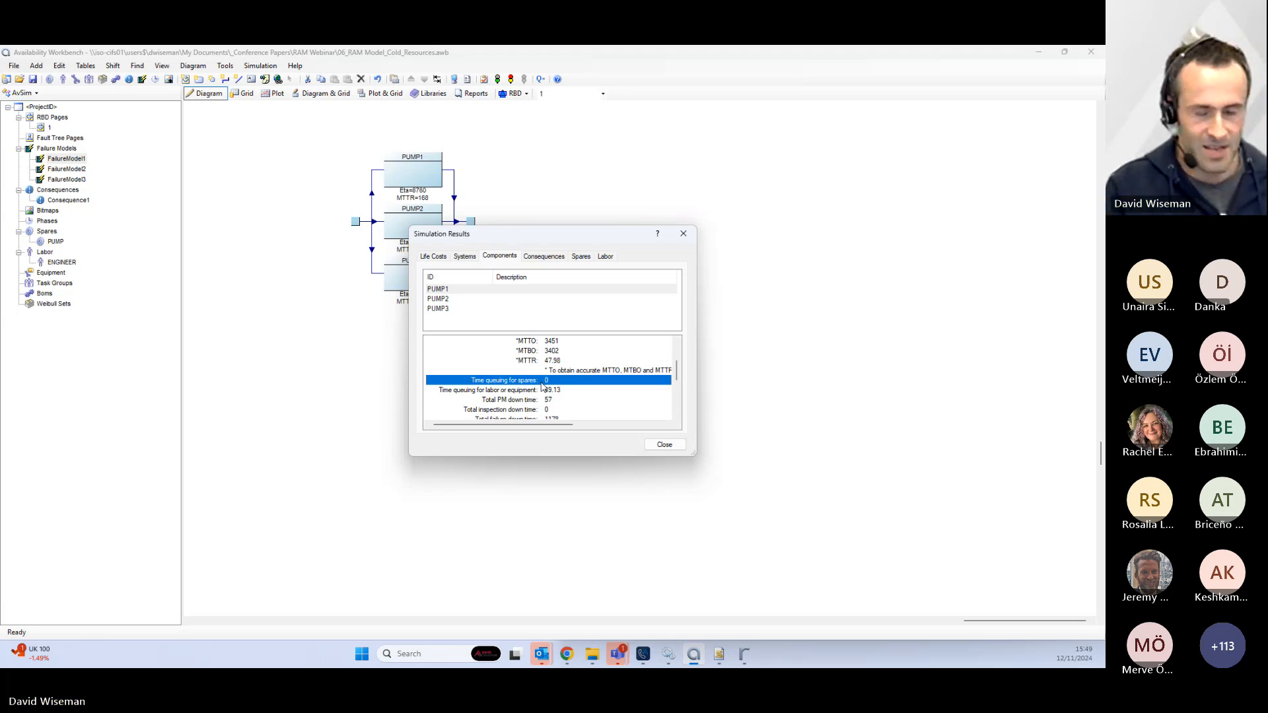
left_click(683, 235)
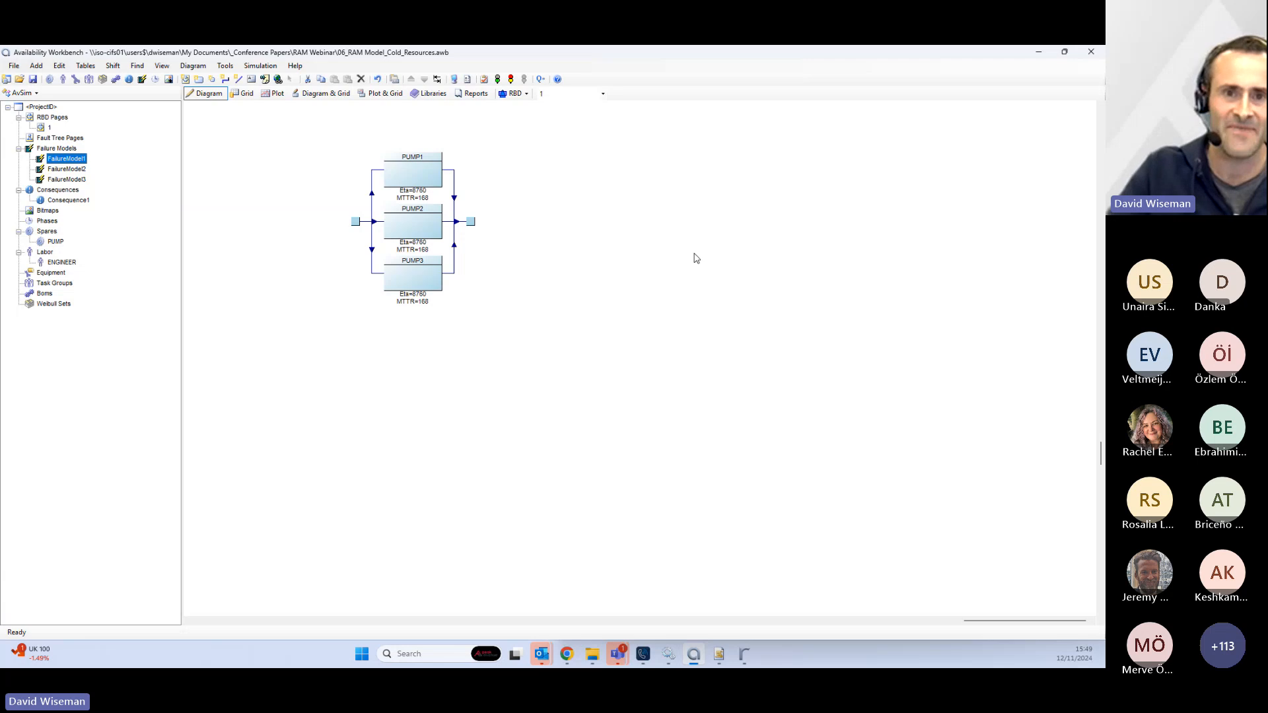
- Open the project 07_RAM Model_Cold_Phases.awb without saving changes to the resources project
left_click(19, 78)
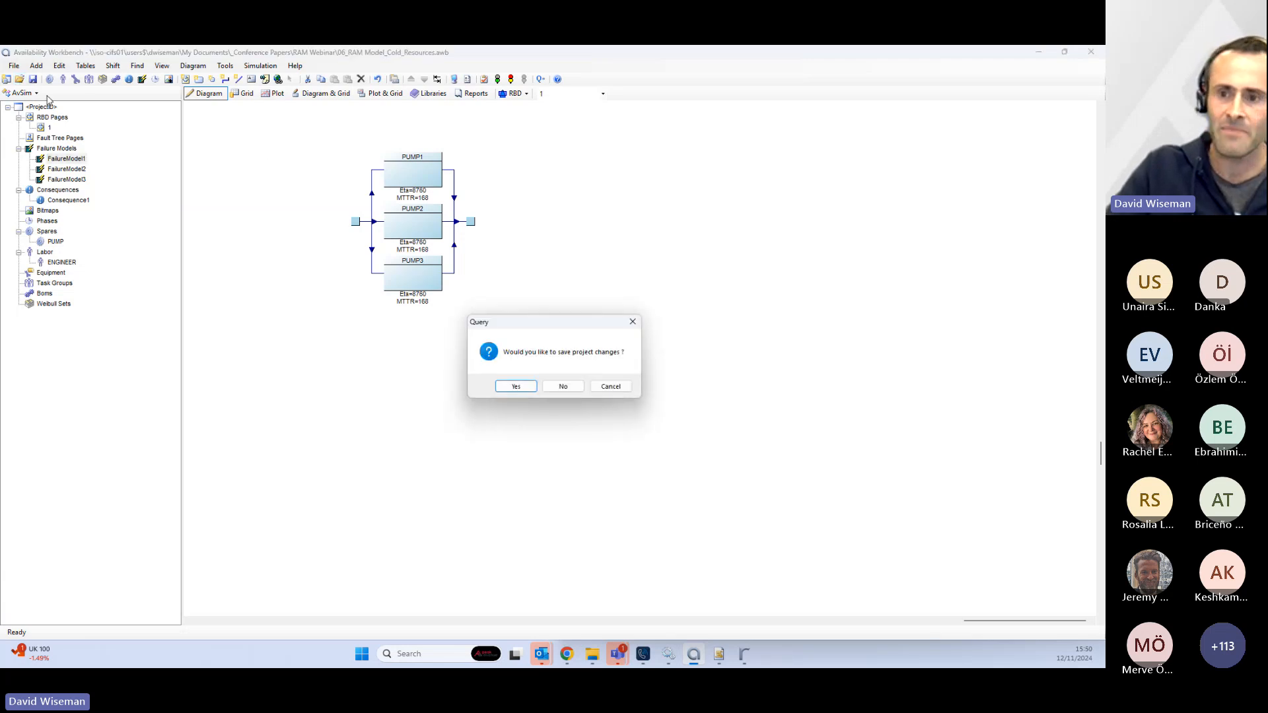
left_click(562, 386)
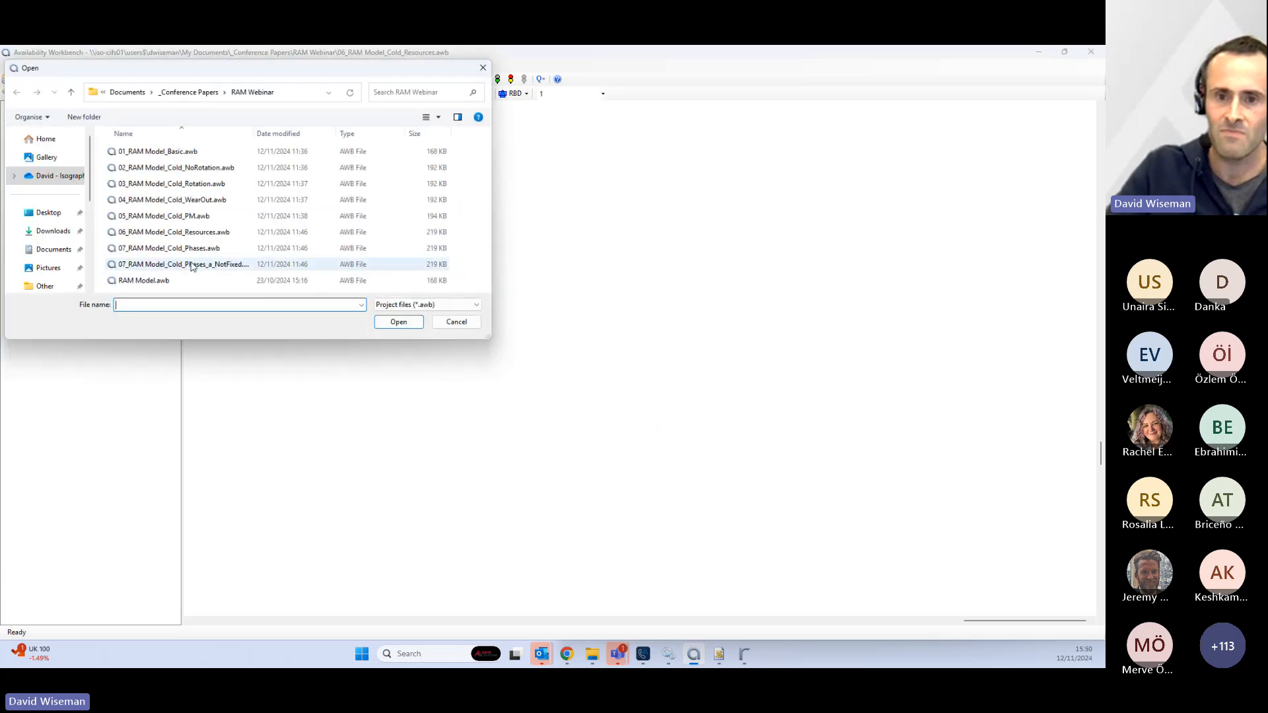
left_click(188, 249)
left_click(399, 322)
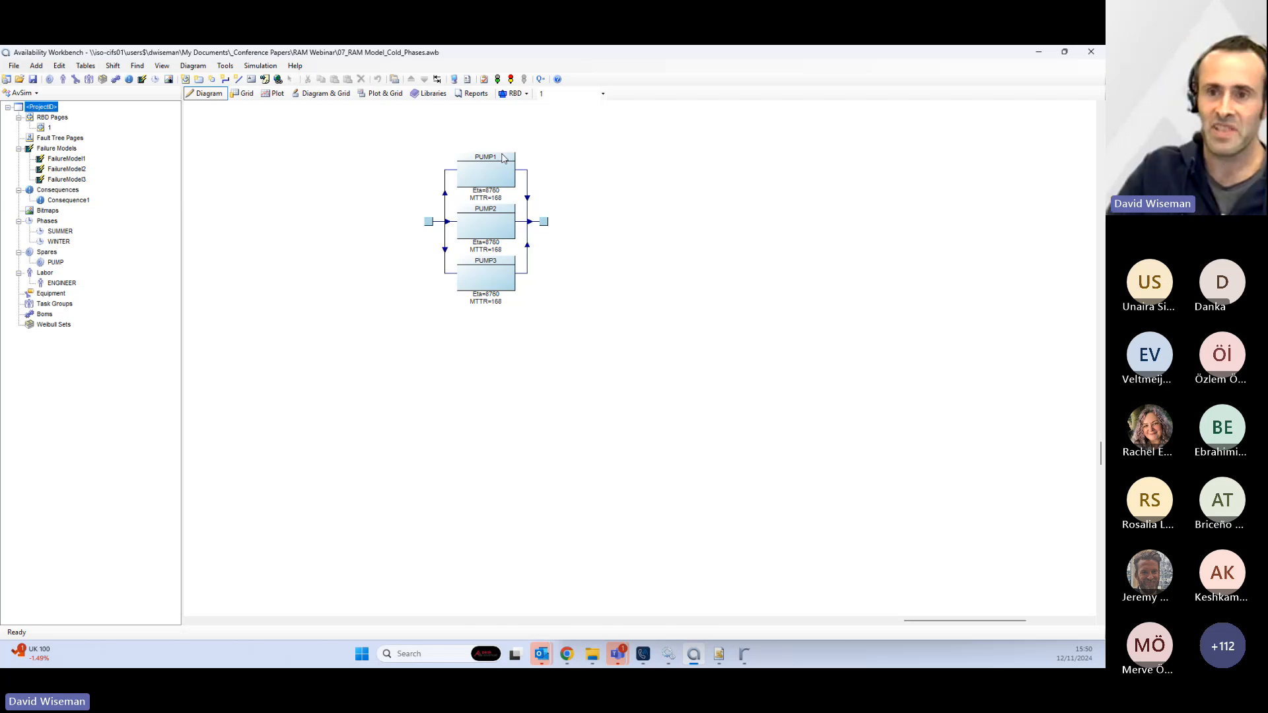
- Check the lifetime settings in the phases model's project options and close the options
left_click(466, 80)
left_click(448, 255)
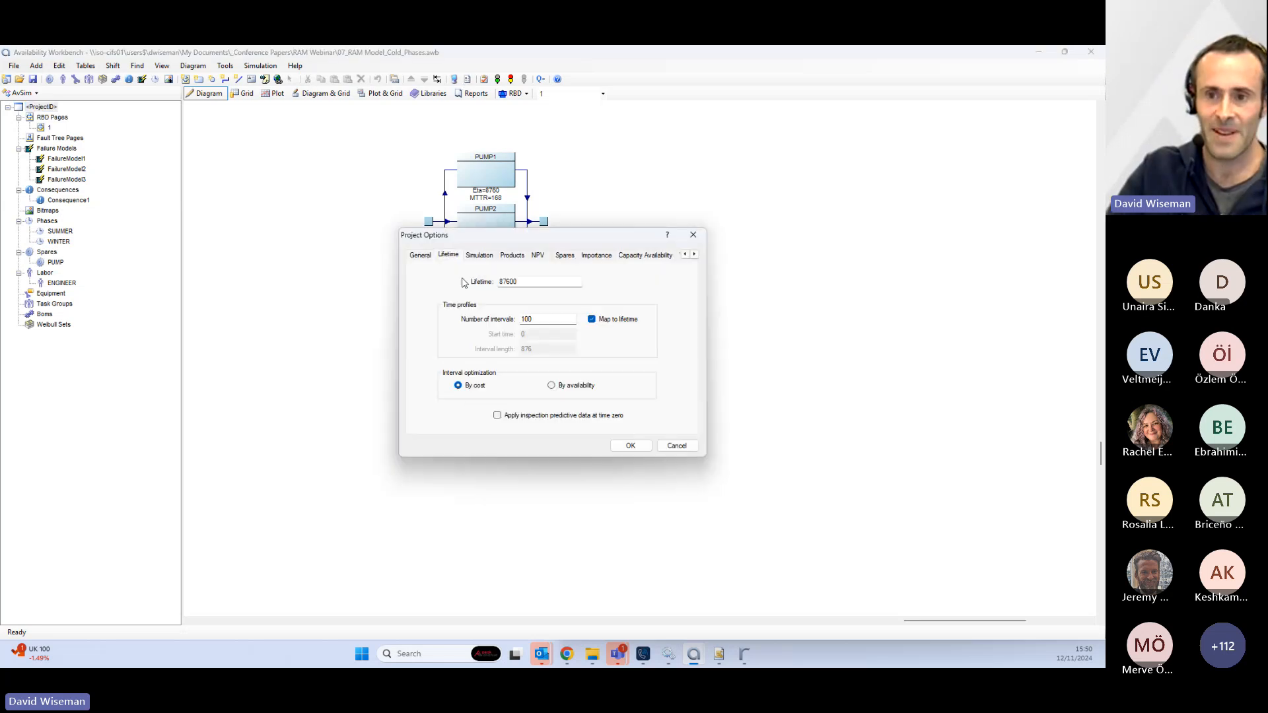
left_click(693, 235)
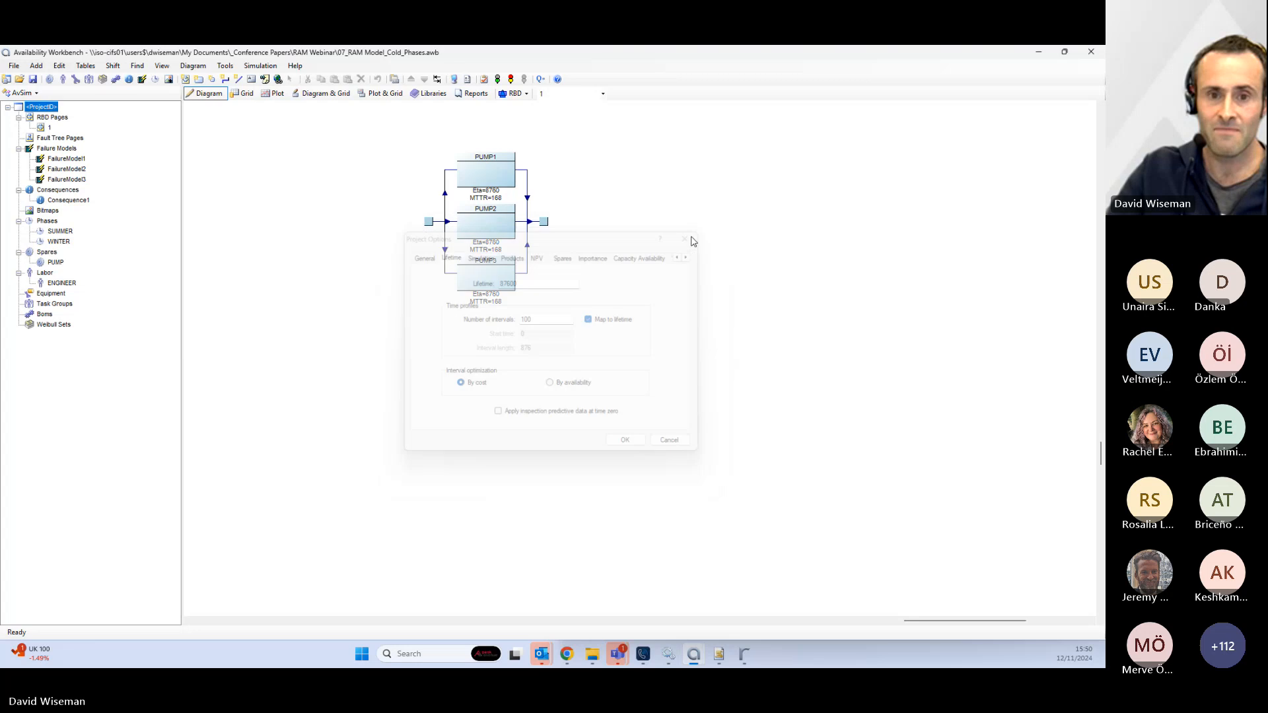
- Examine the duration of the SUMMER phase and close its properties
left_click(63, 242)
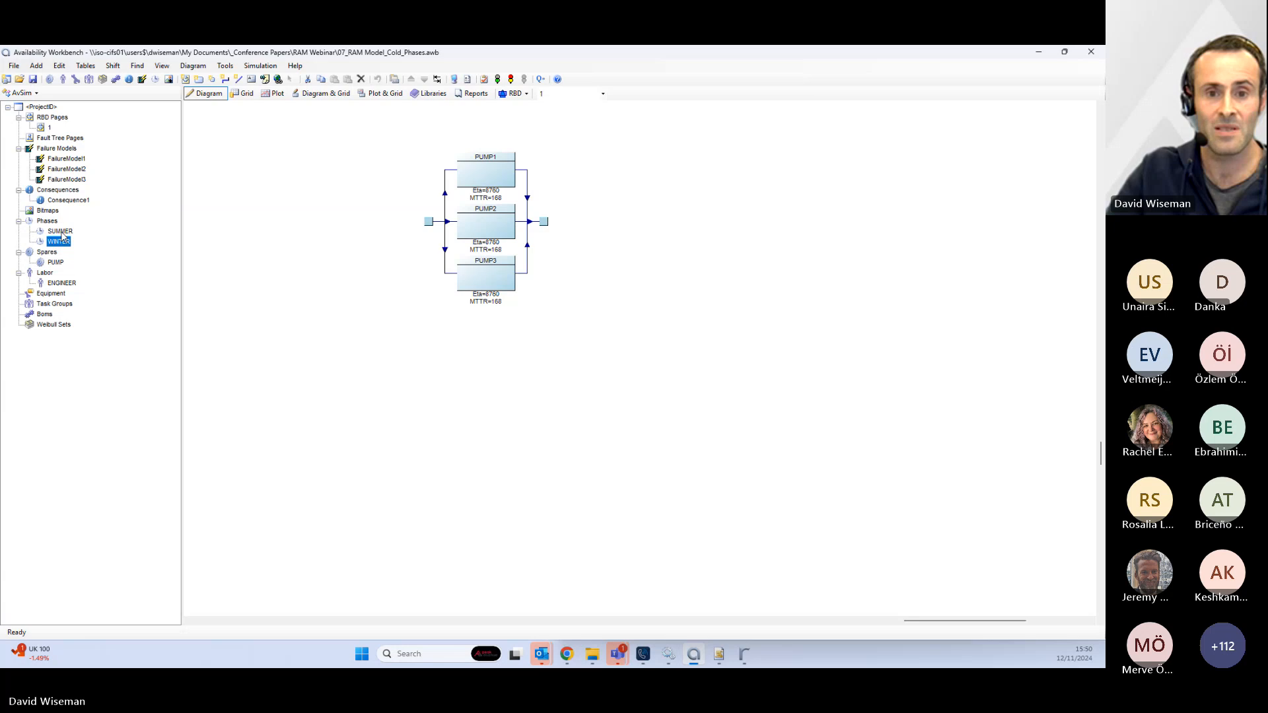
double_click(61, 231)
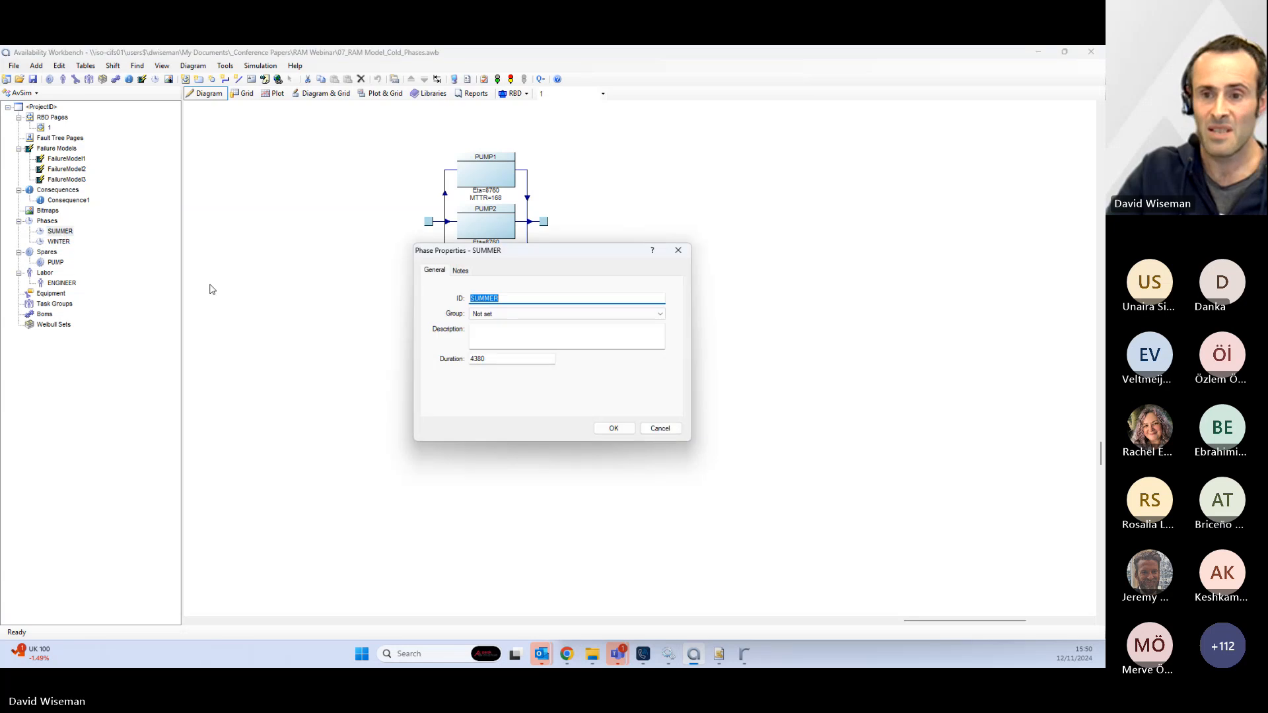
double_click(495, 360)
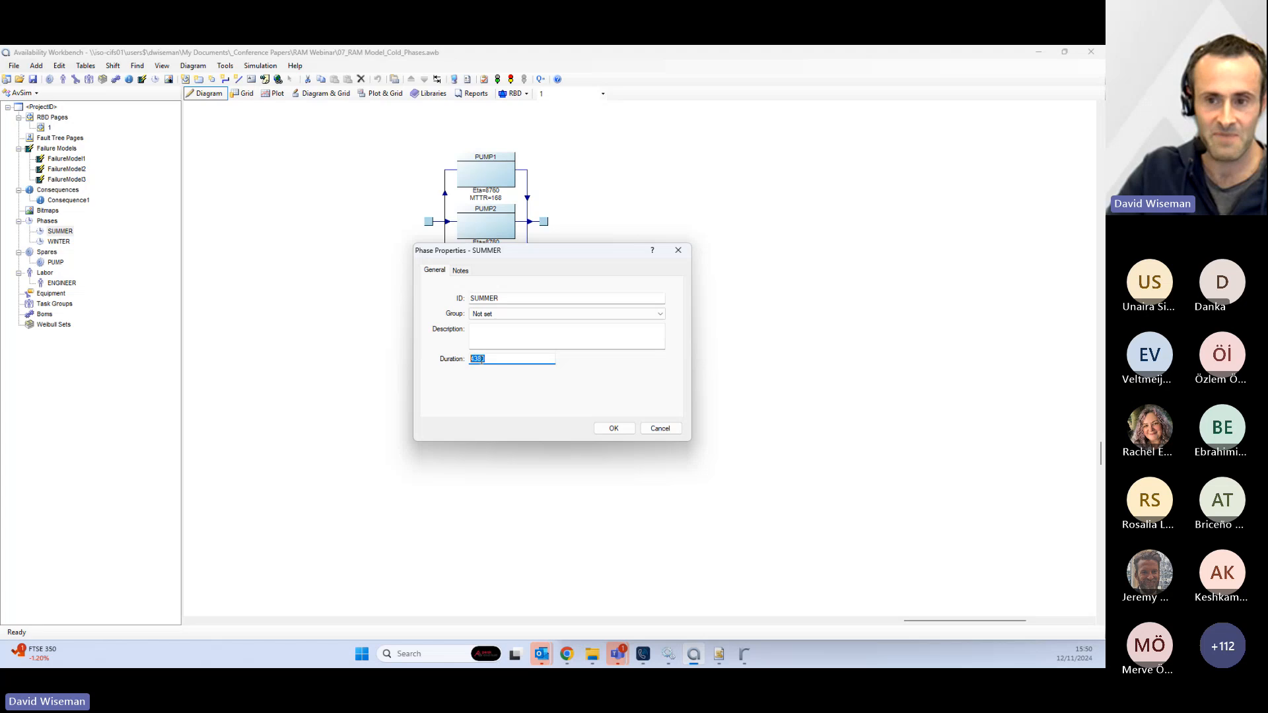
left_click(678, 251)
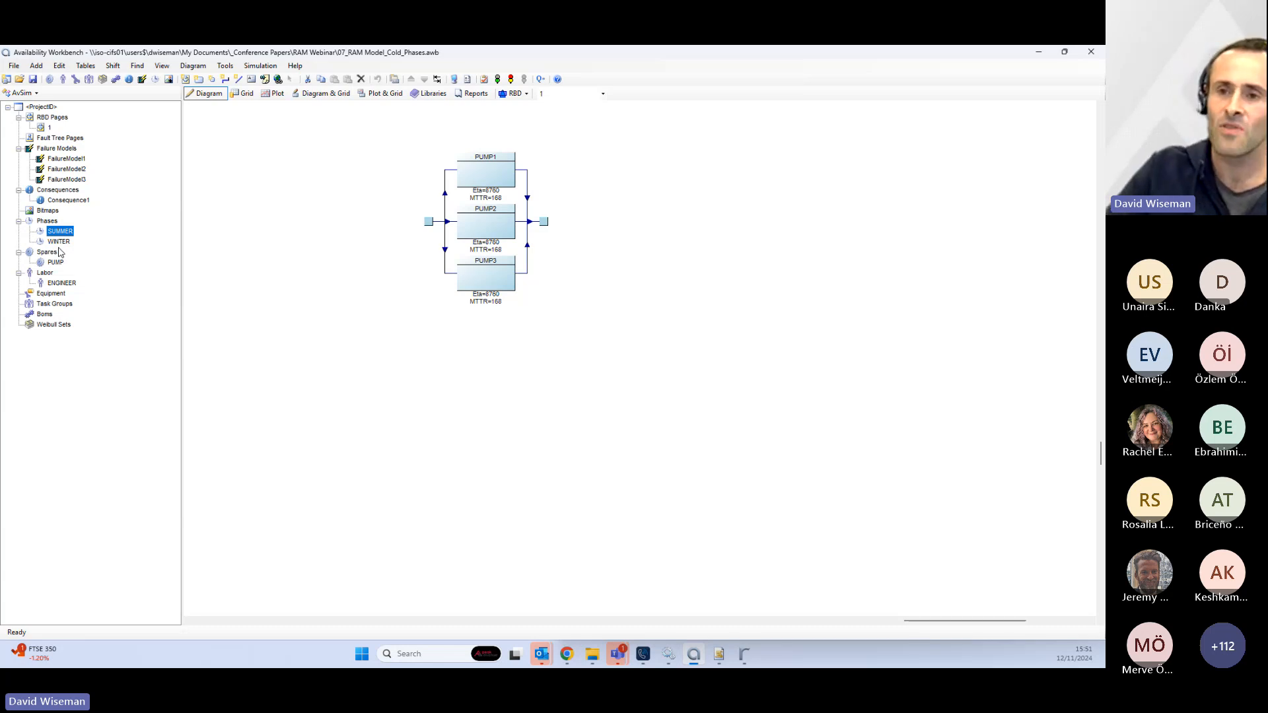
- Examine PUMP1's capacity, standby mode and WINTER load factor rule, close its properties, and point out PUMP2 and PUMP3
left_click(494, 171)
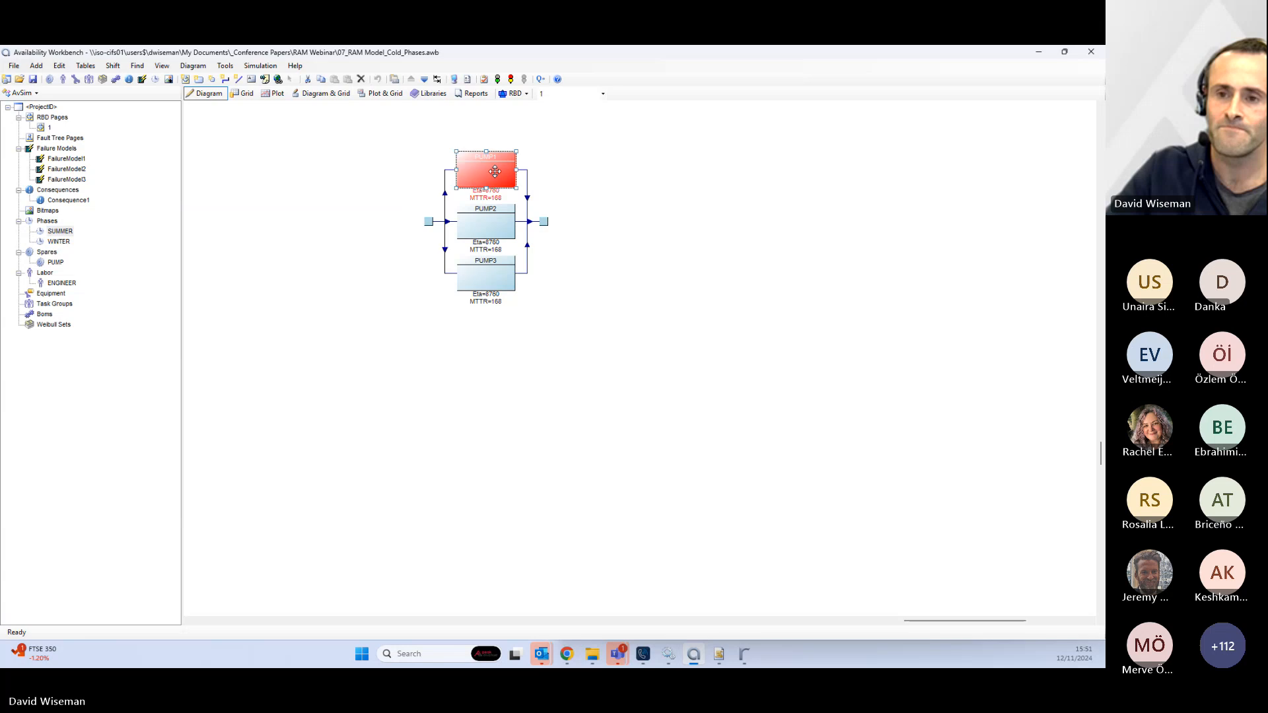
double_click(494, 172)
left_click_drag(512, 220, 482, 330)
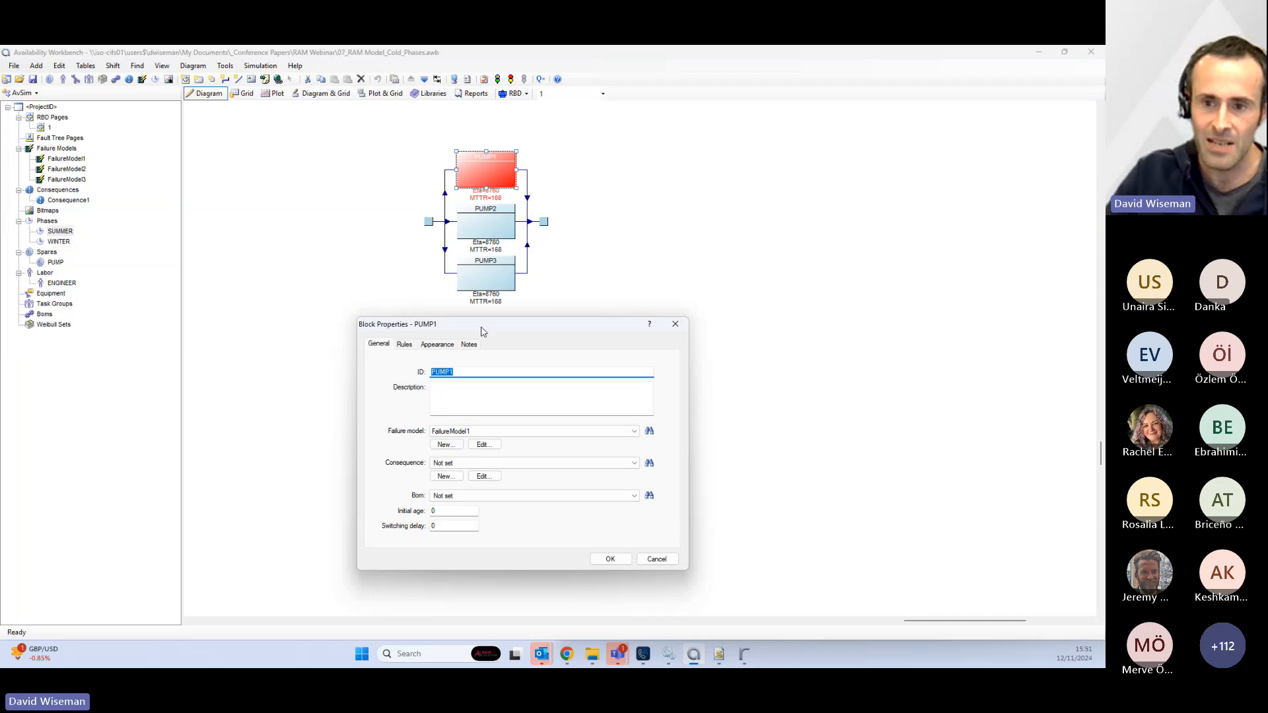
left_click(403, 344)
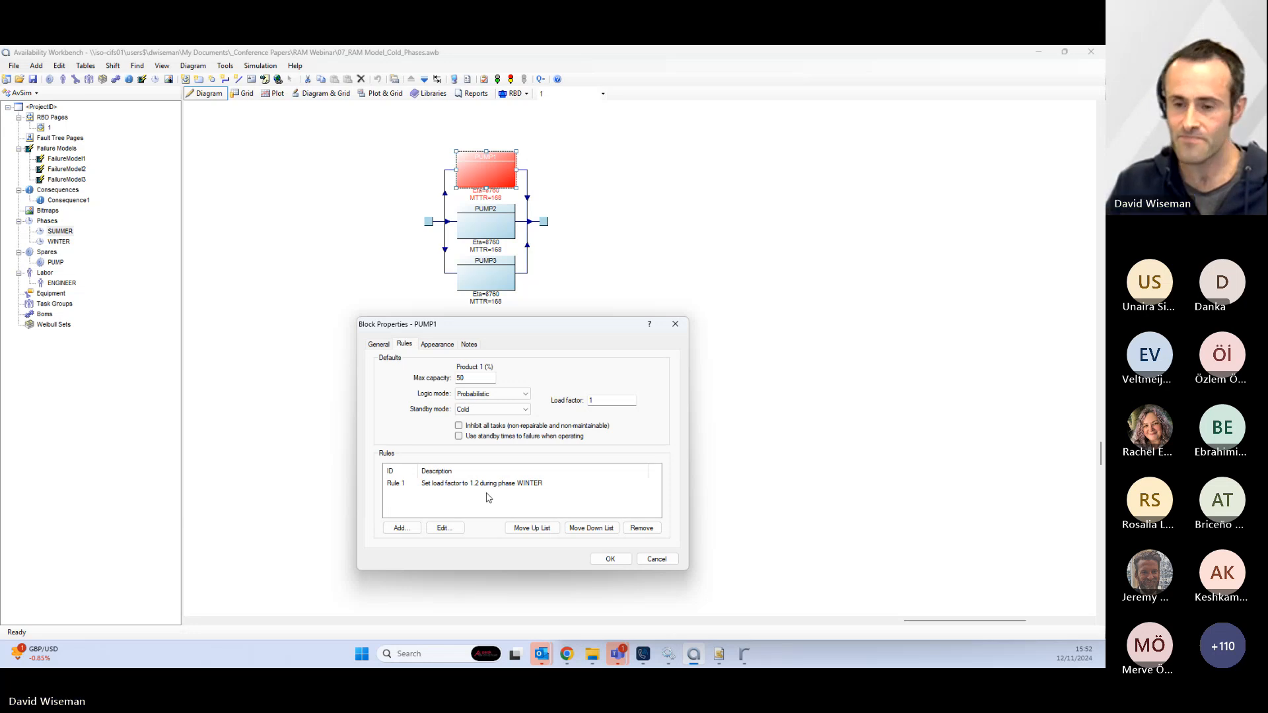
left_click(619, 560)
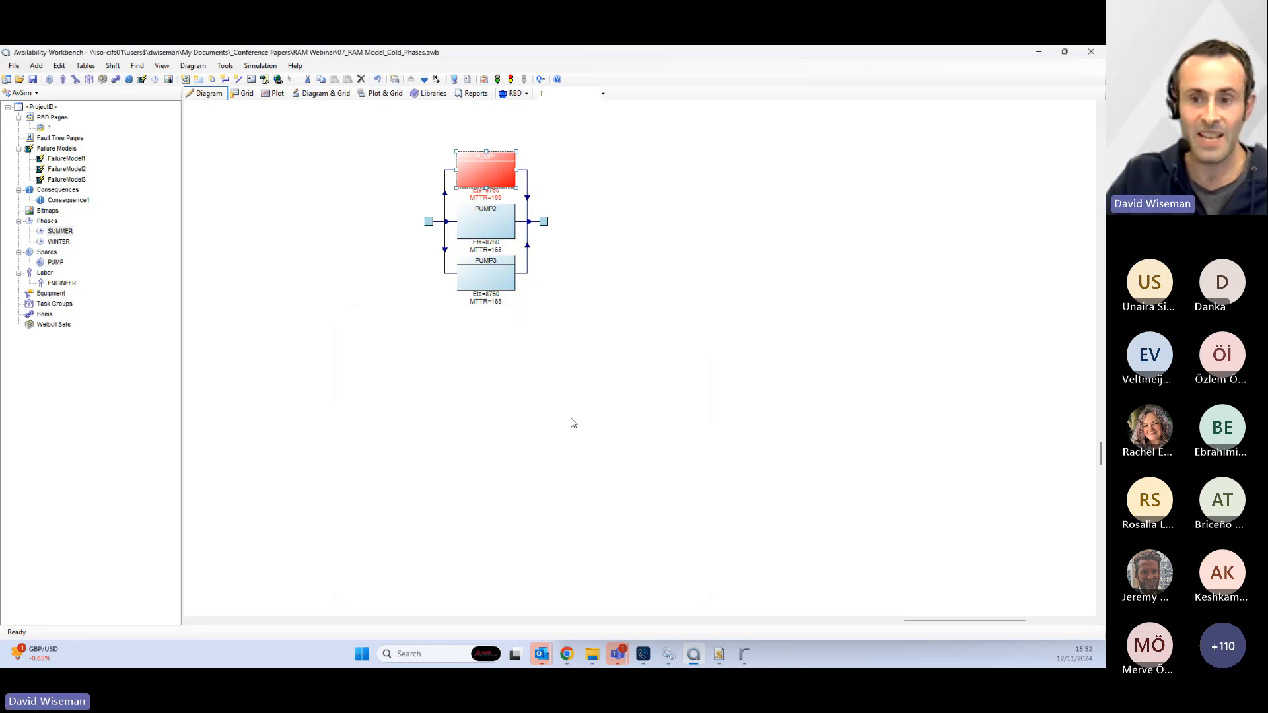
left_click(501, 237)
left_click(505, 266)
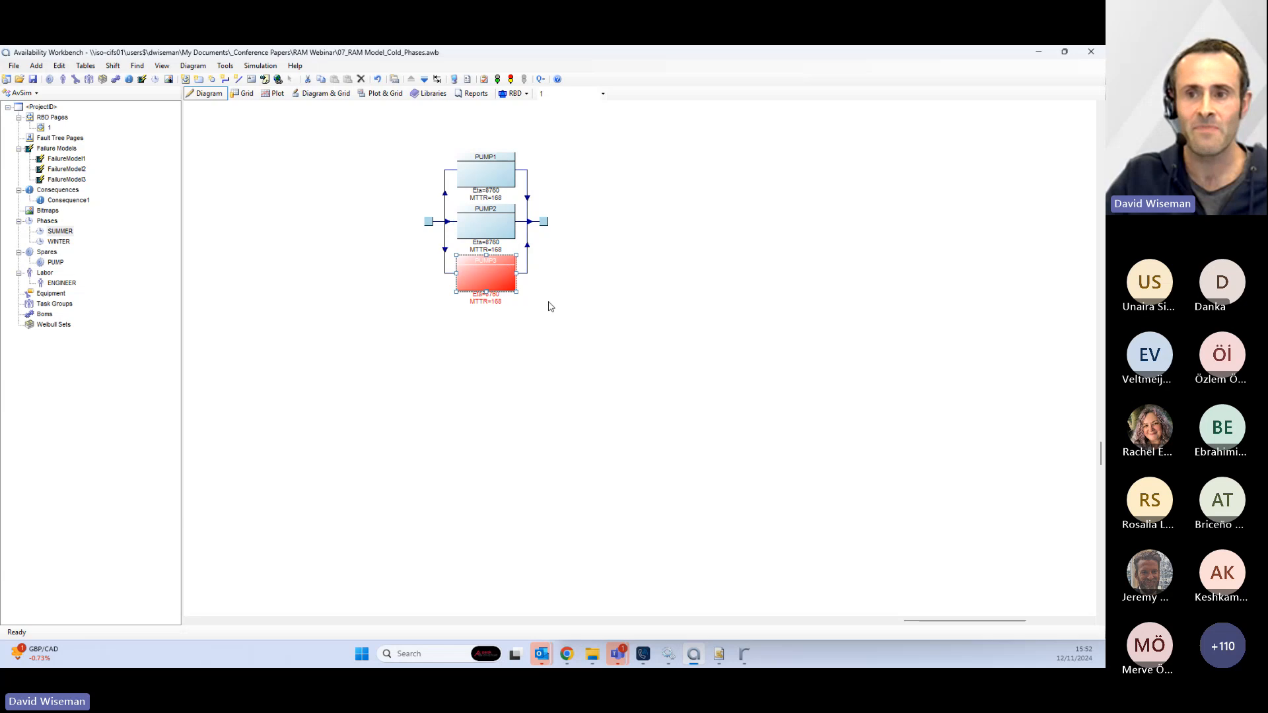
- Examine system 1's total down time in the phases model's simulation results and close the results
left_click(539, 81)
left_click(467, 257)
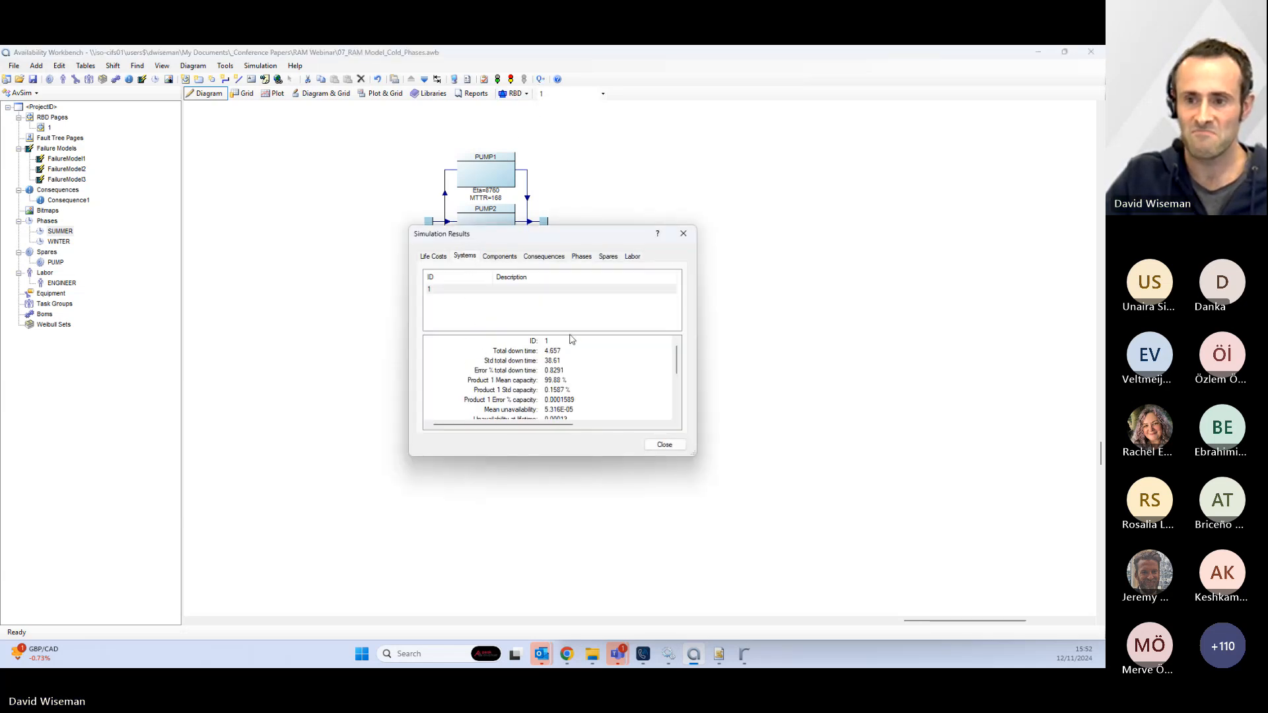
left_click(568, 351)
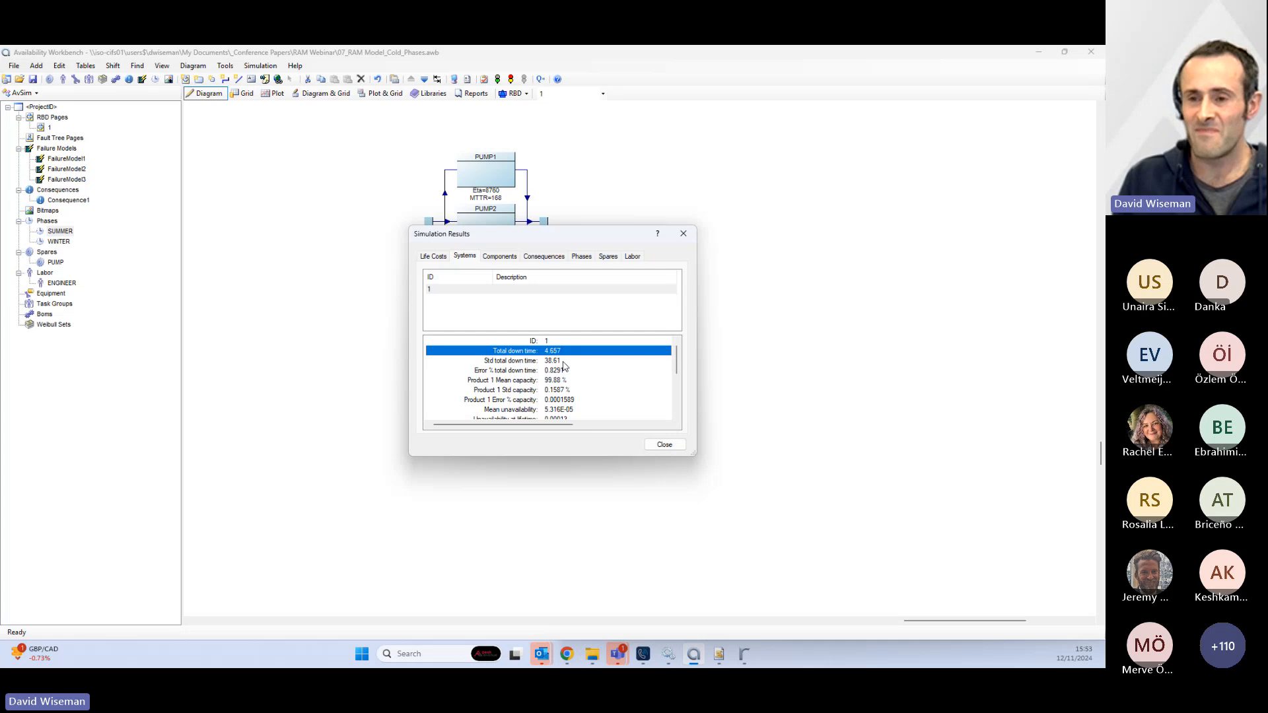
left_click(683, 233)
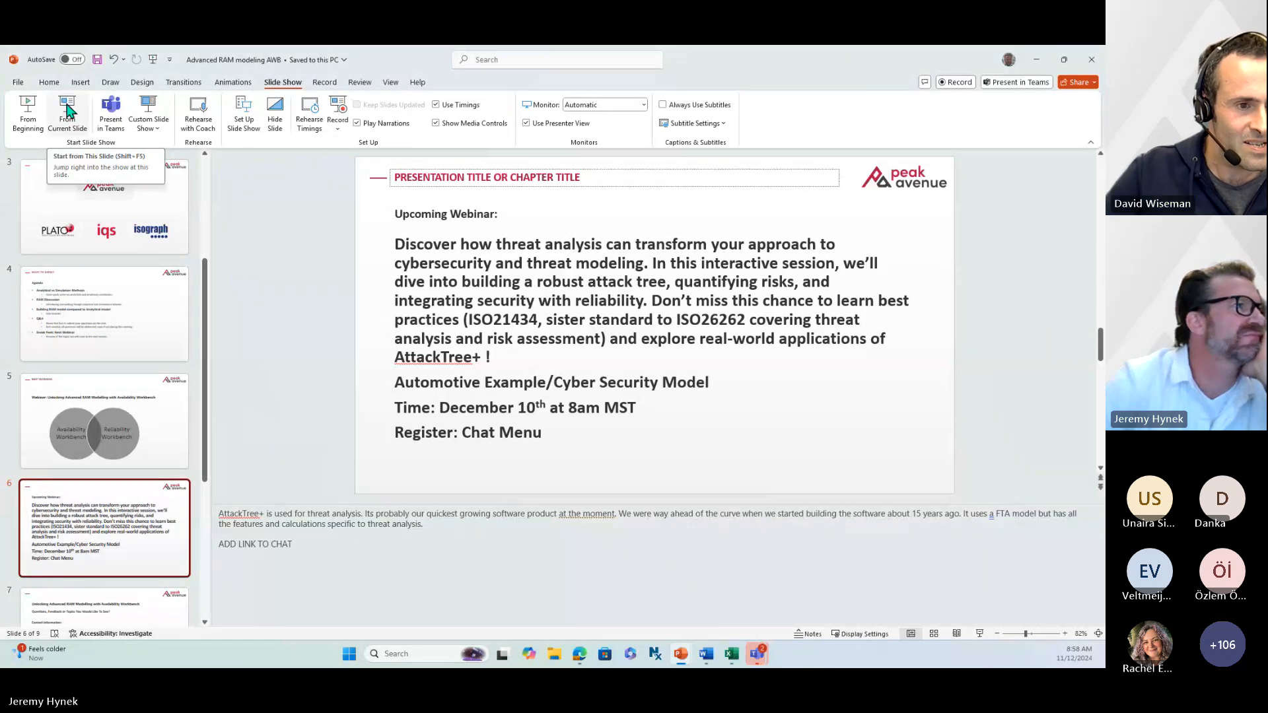
- Start the PowerPoint slide show from the current upcoming webinar slide
left_click(68, 109)
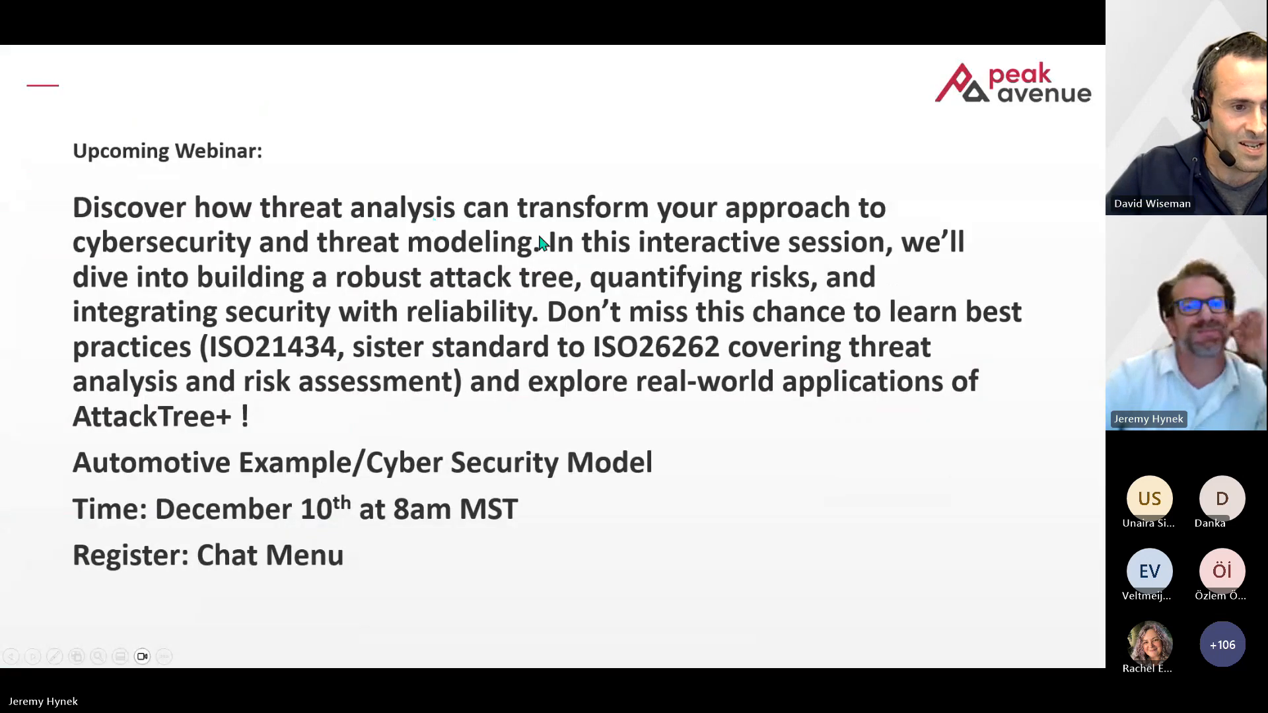